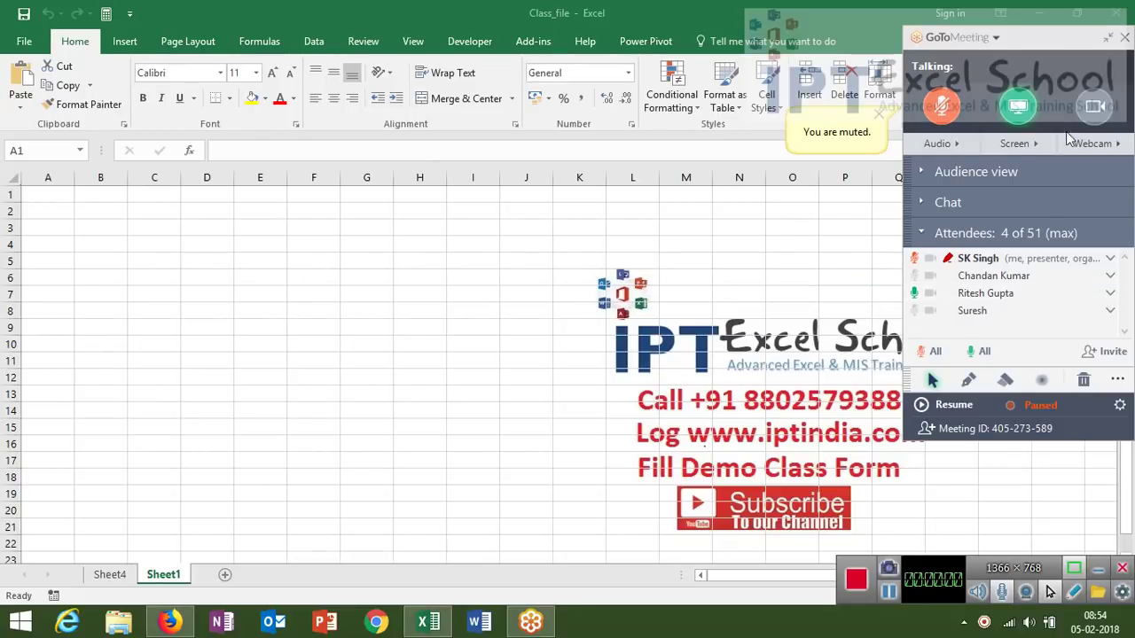
- Collapse and re-expand the GoToMeeting control panel, then unmute the presenter's microphone
left_click(1109, 40)
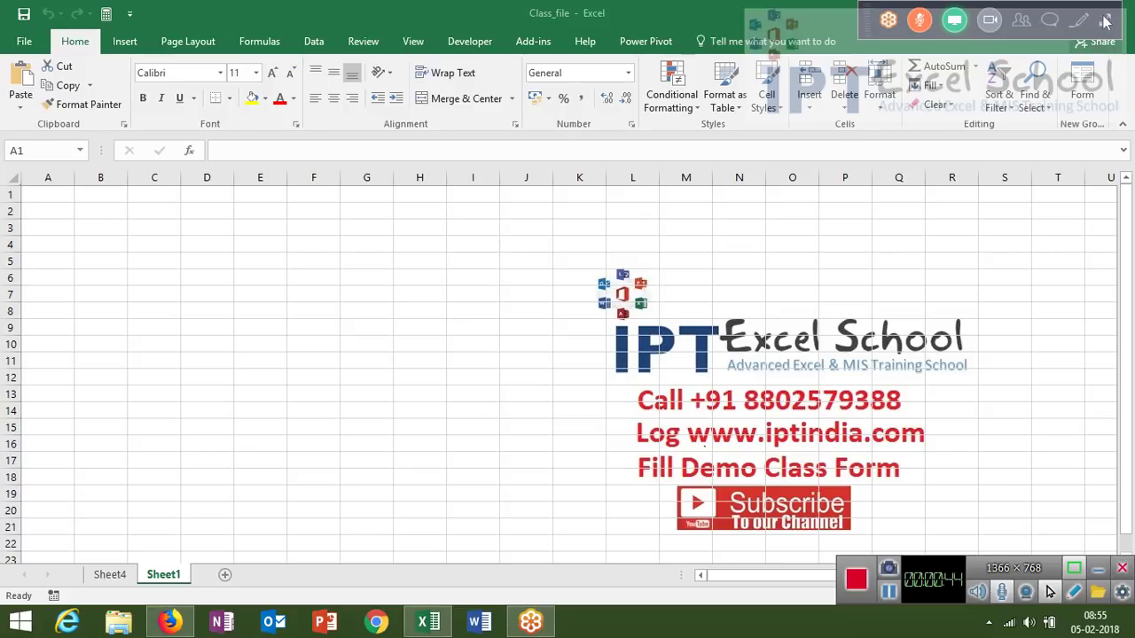
left_click(1114, 26)
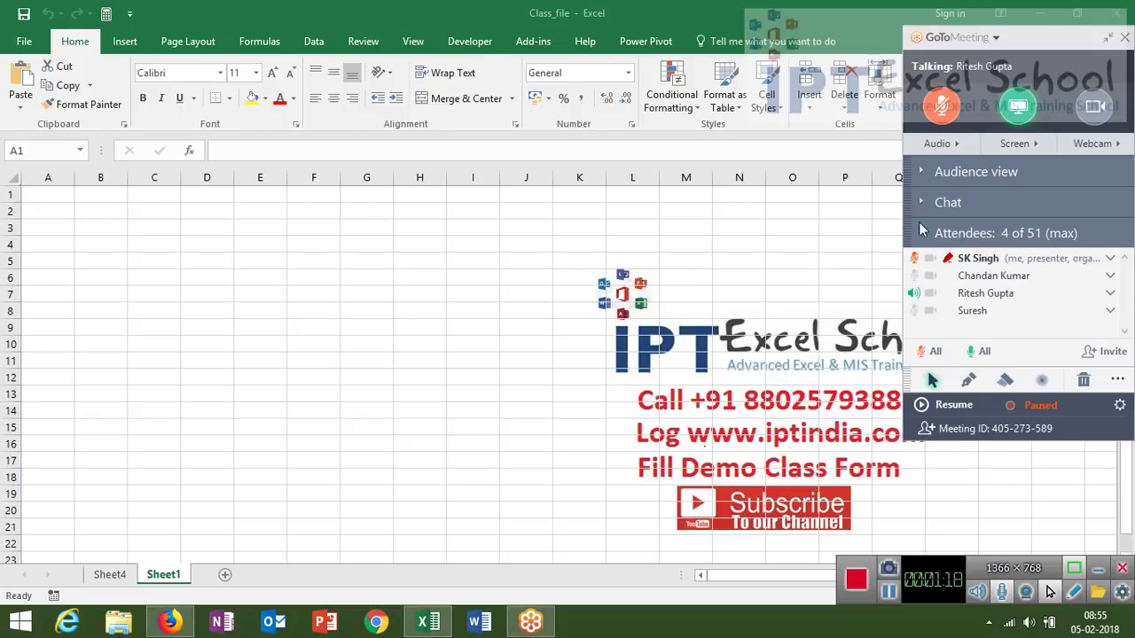
left_click(962, 102)
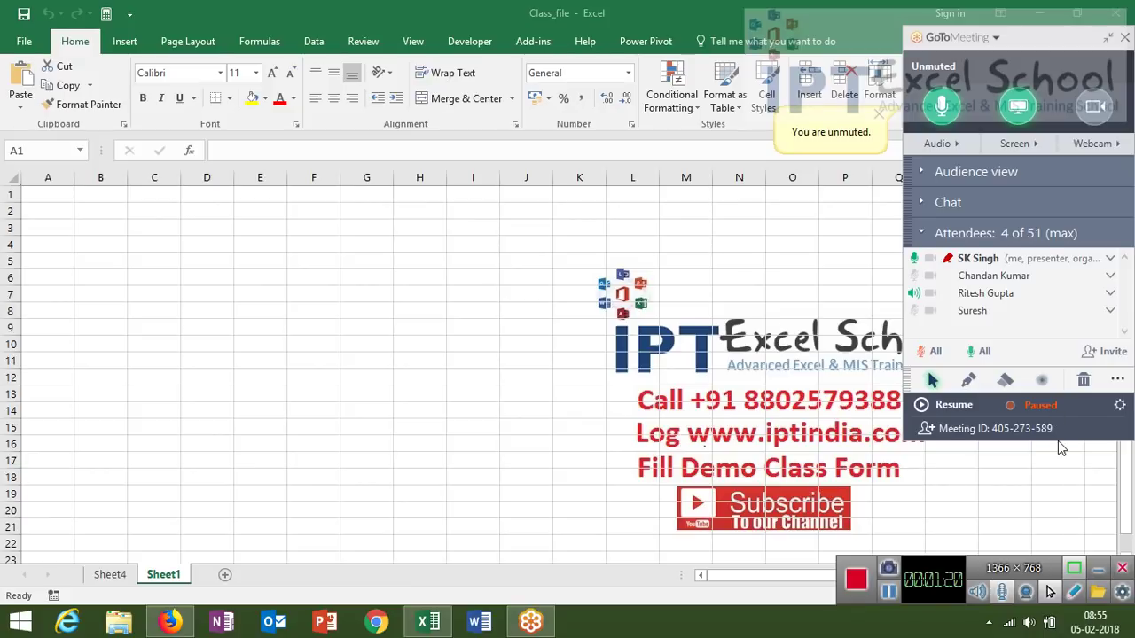
- Resume the GoToMeeting session recording and return to cell A1 in Excel
left_click(940, 406)
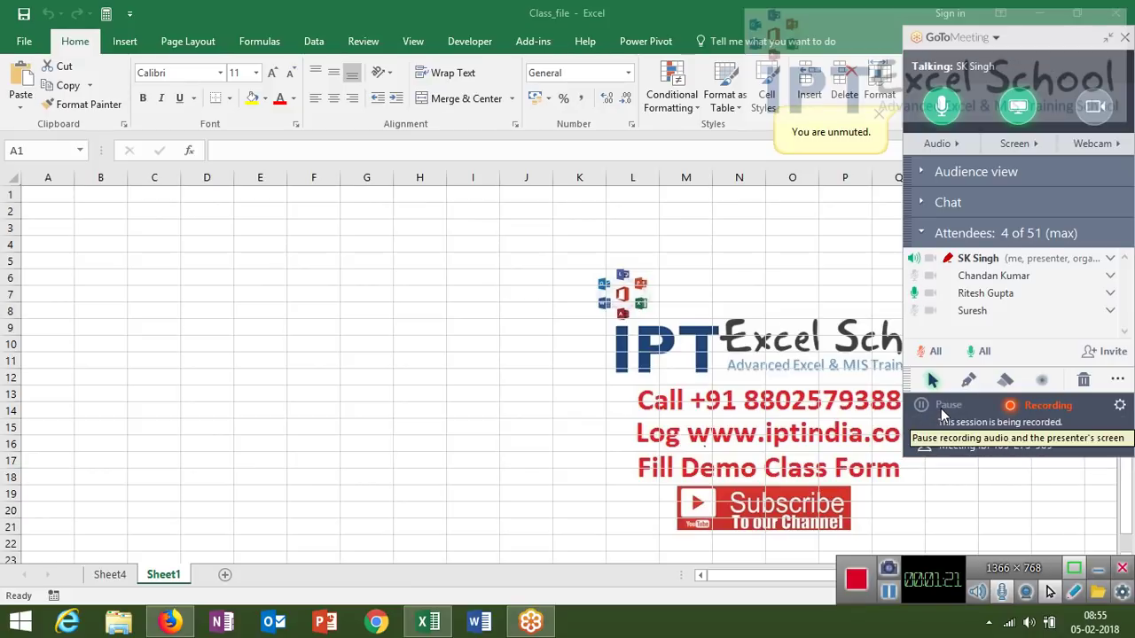
left_click(1107, 38)
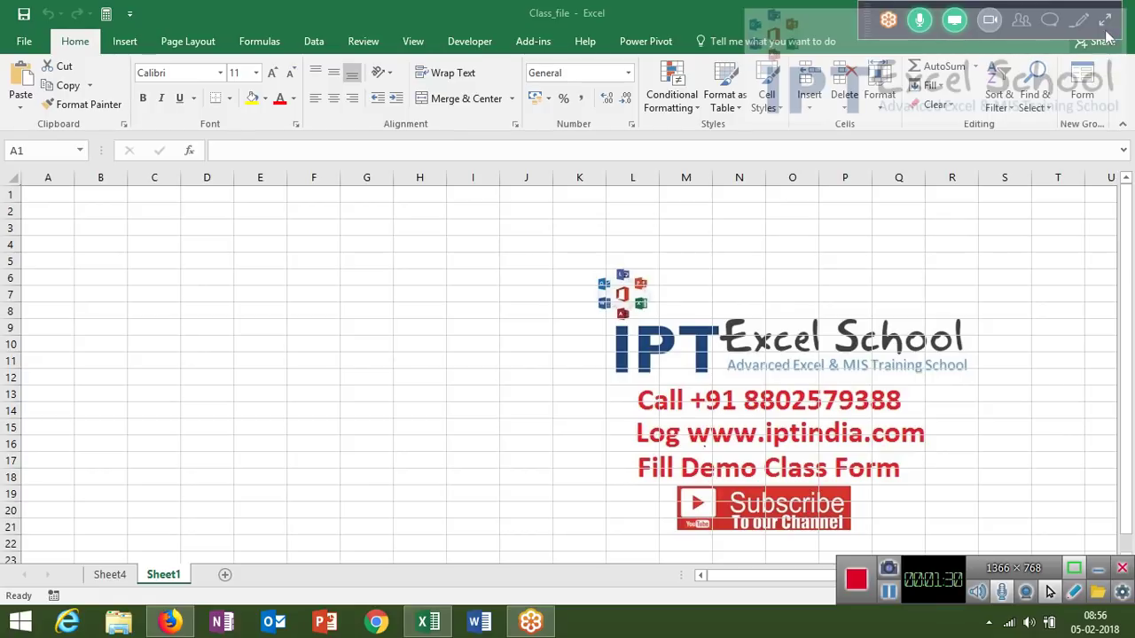
left_click(1107, 33)
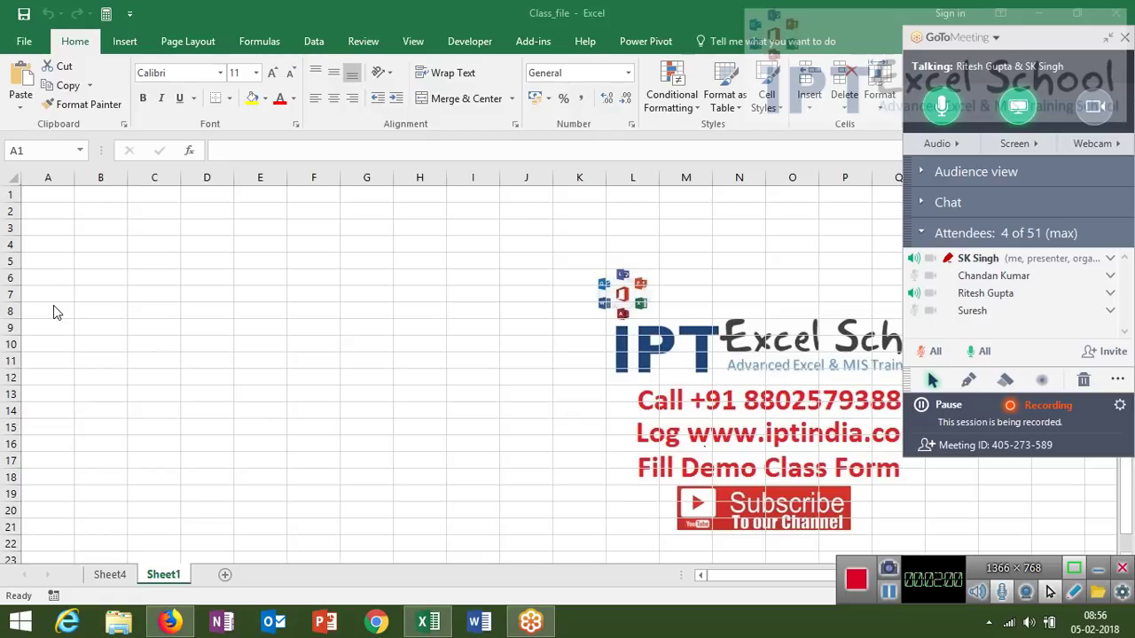
left_click(47, 195)
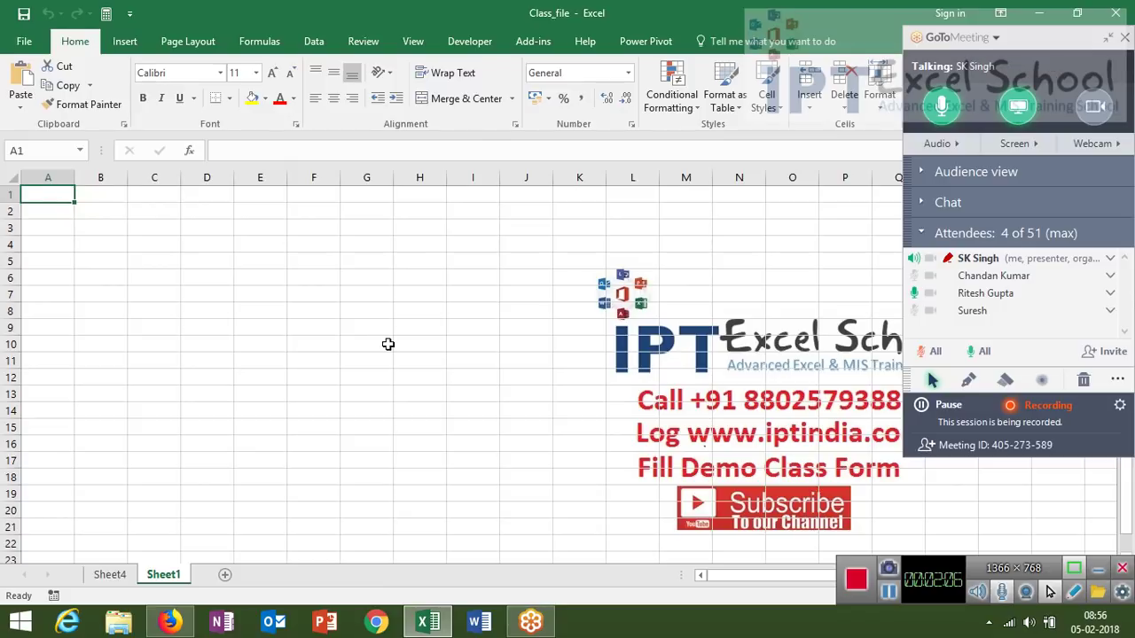
- Enter the headers Name, Roll and Marks in A1:C1
type("Name")
key("Tab")
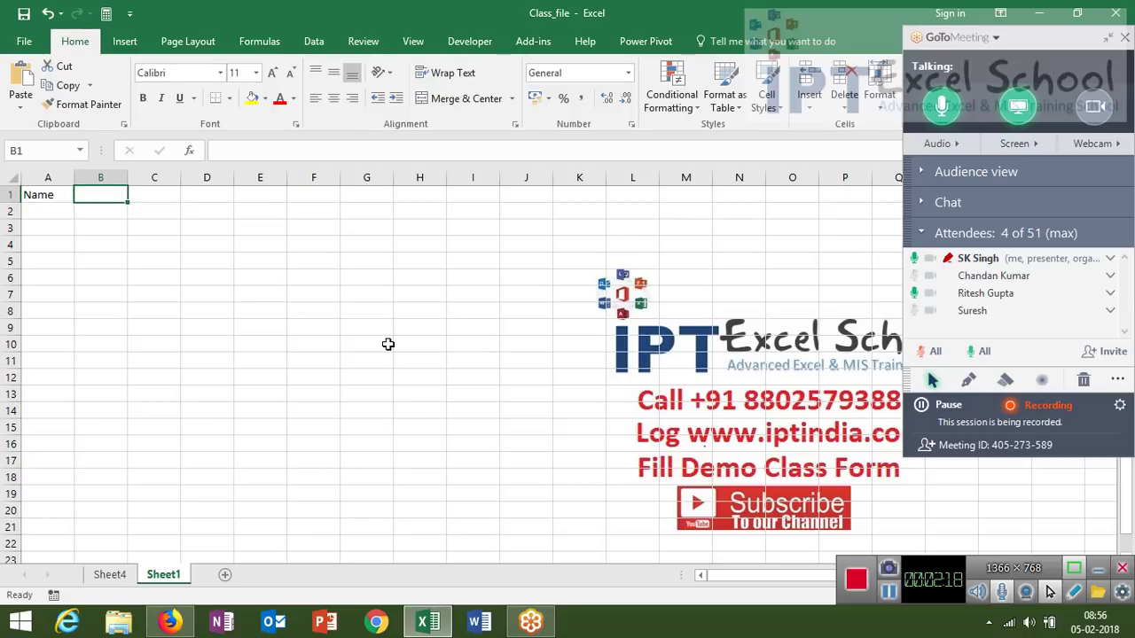
type("Roll")
key("Tab")
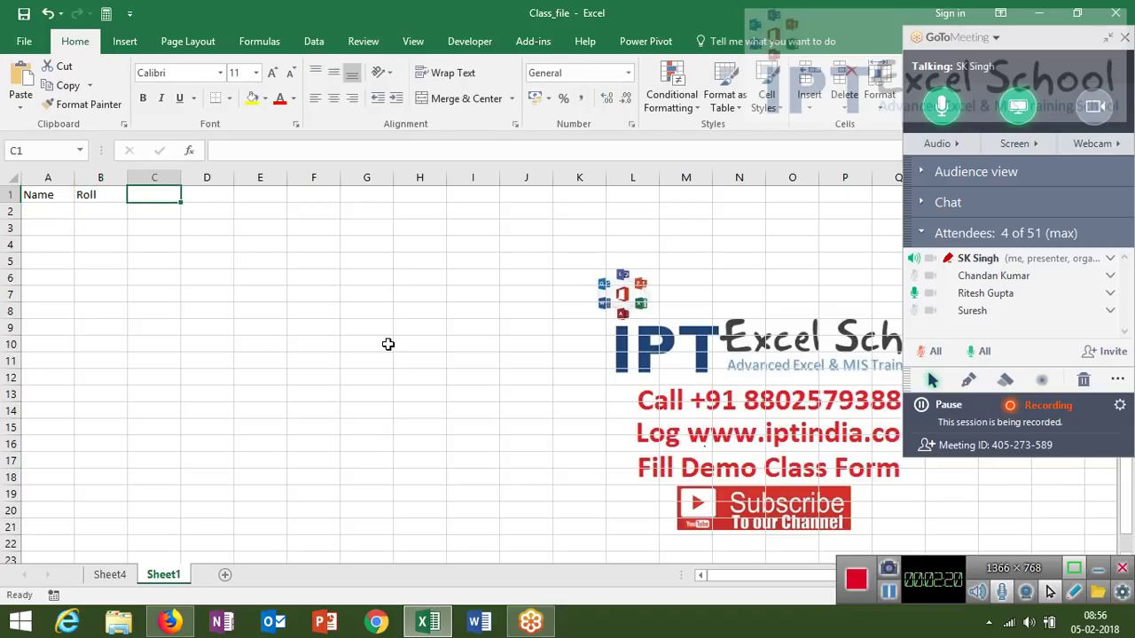
type("Marks")
key("Return")
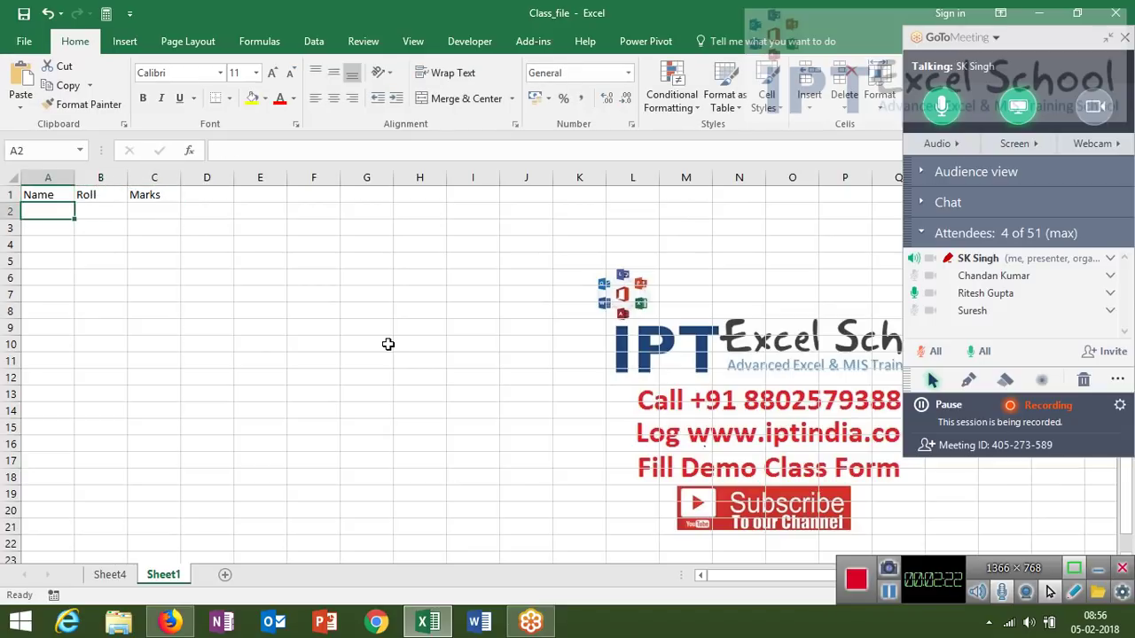
- Enter the student name 'Puja' in A2 and fill it down to row 5
type("P")
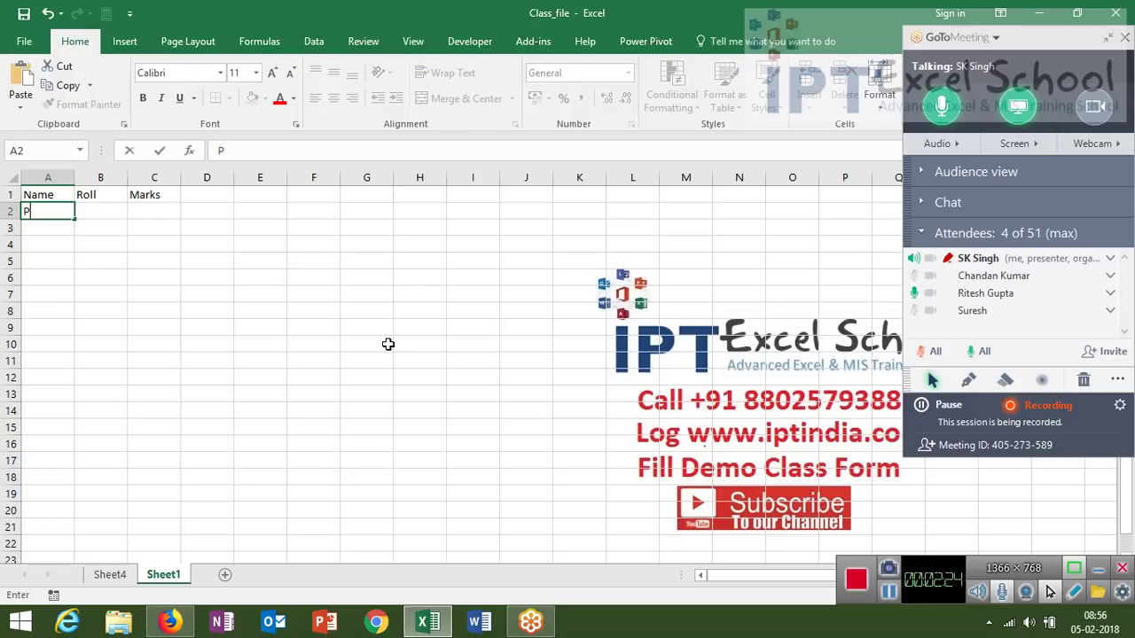
type("uja")
key("Return")
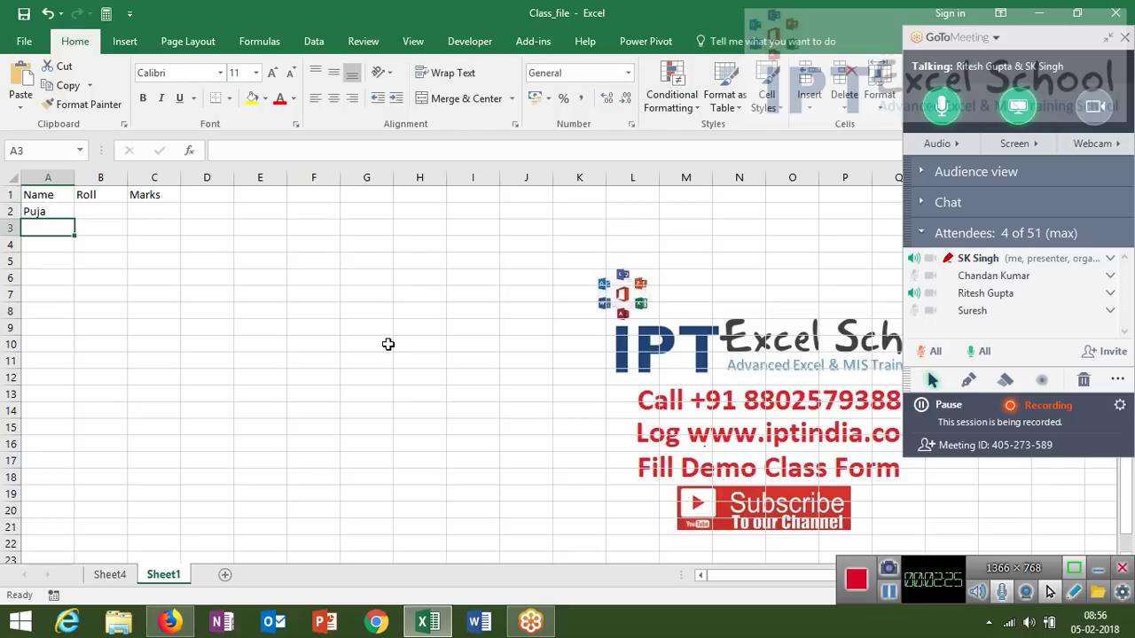
key("Up")
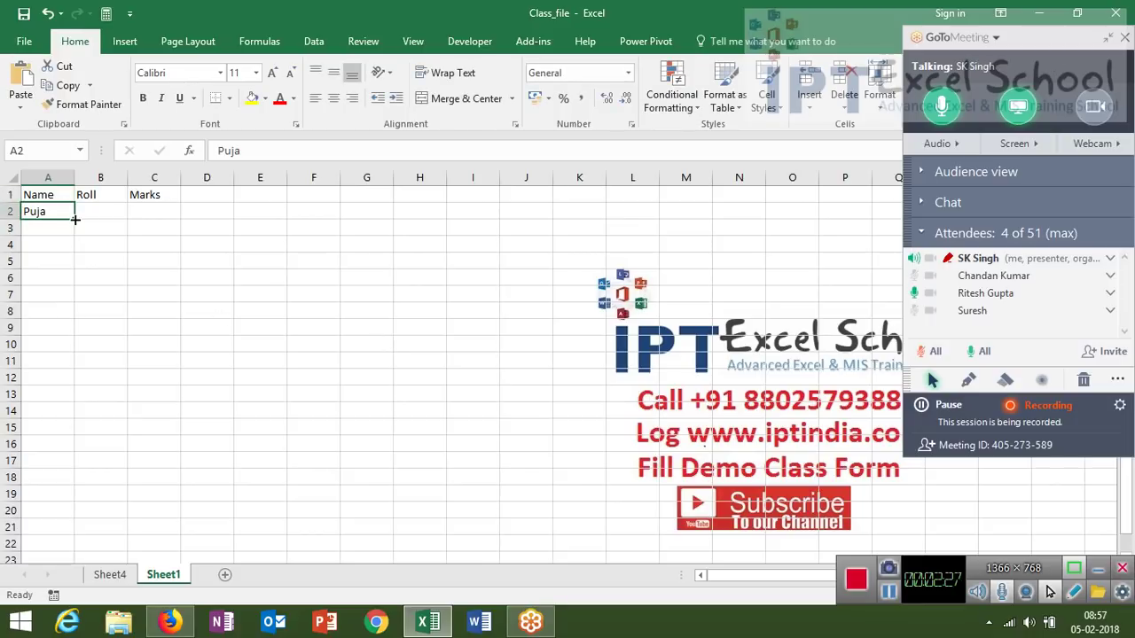
left_click_drag(75, 218, 70, 274)
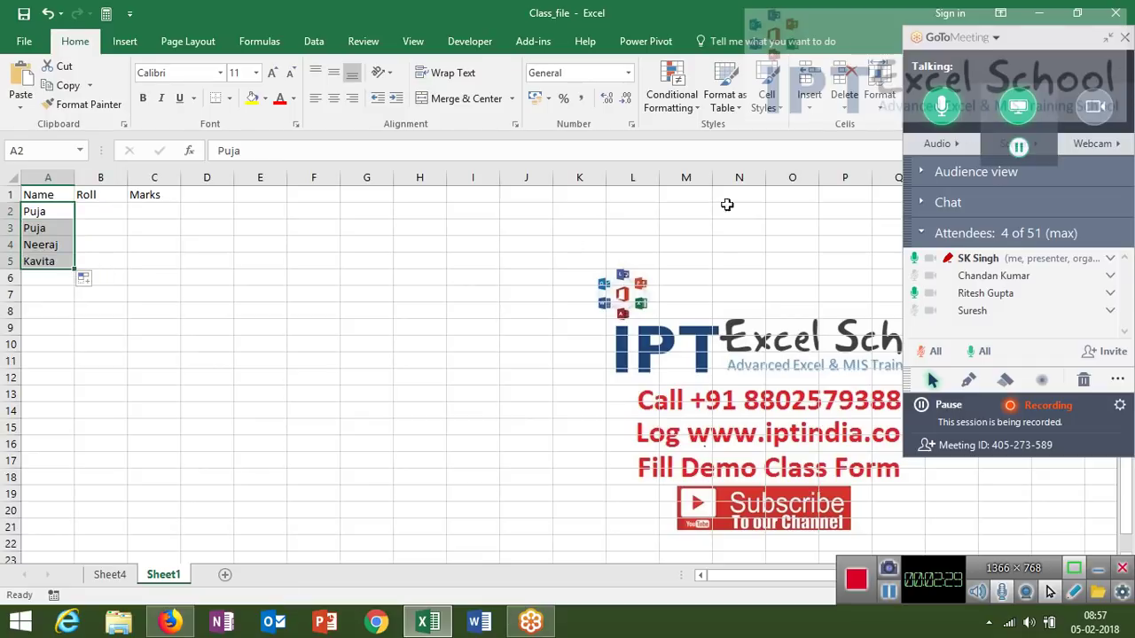
- Enter roll numbers 1, 2, 3, 4 in B2:B5
left_click(108, 211)
type("1")
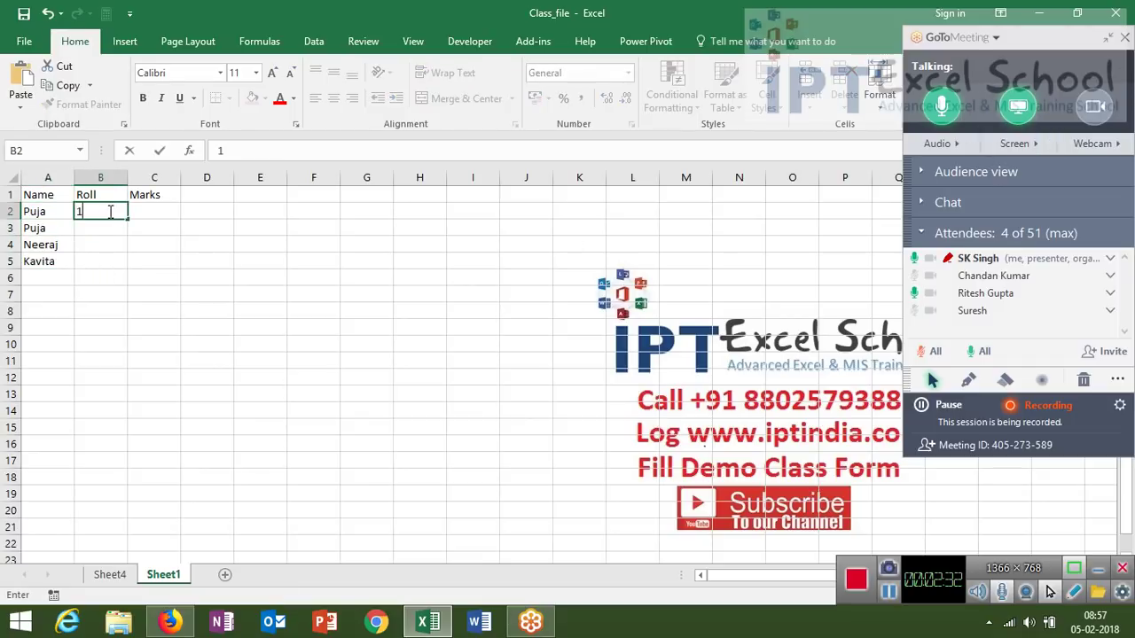
key("Return")
type("2")
key("Return")
type("3")
key("Return")
type("4")
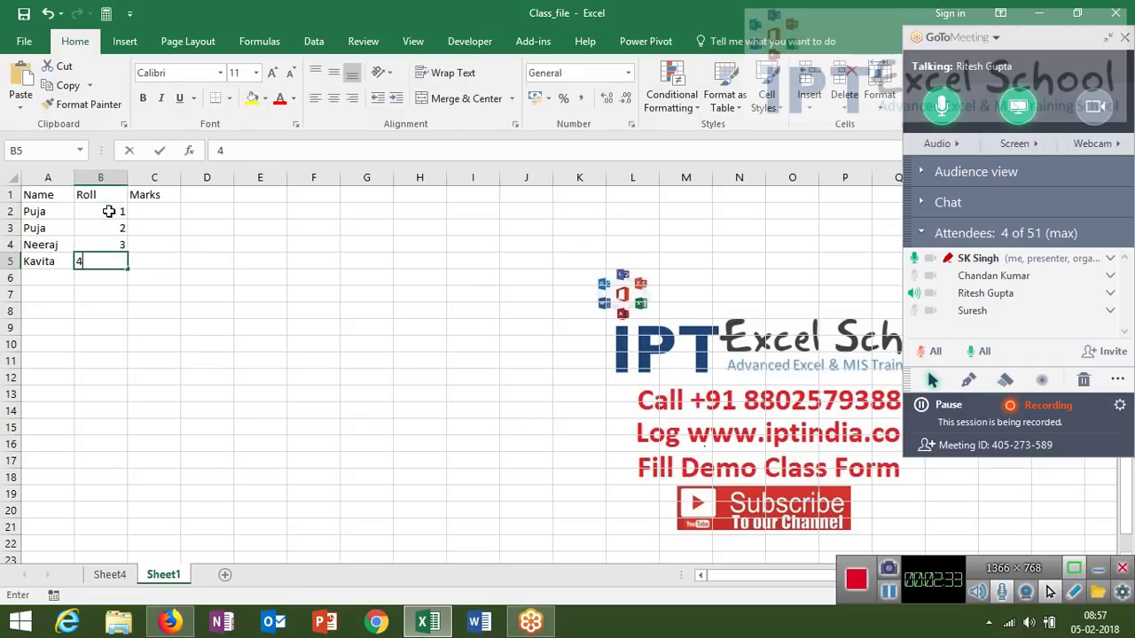
key("Return")
- Enter the formula =RANDBETWEEN(10,90) in C2
left_click(149, 215)
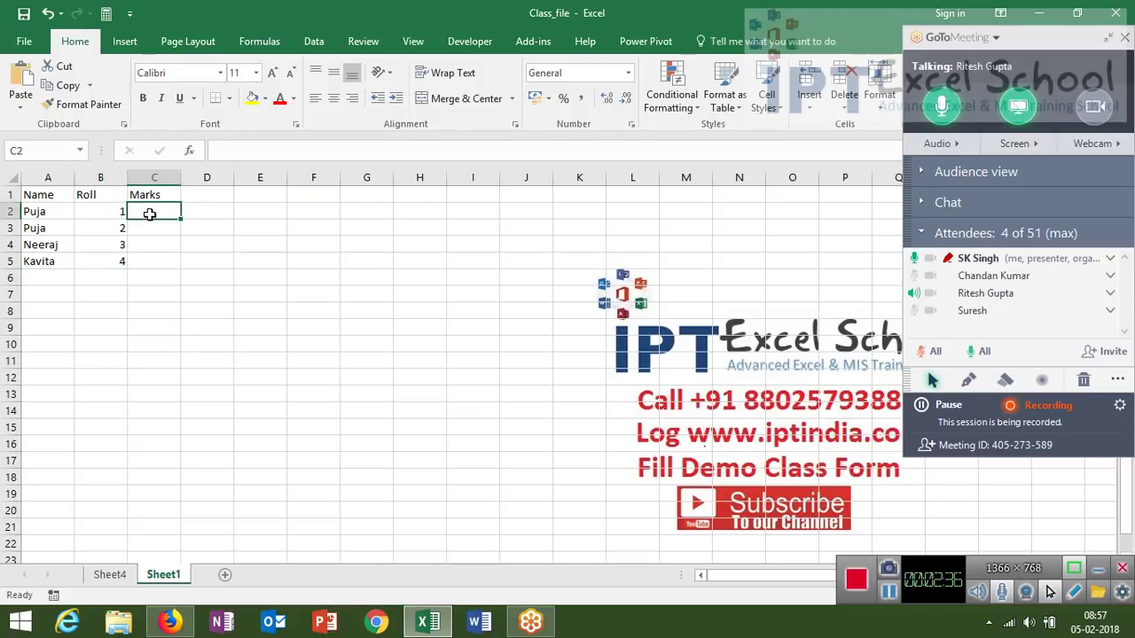
type("=ra")
key("Down")
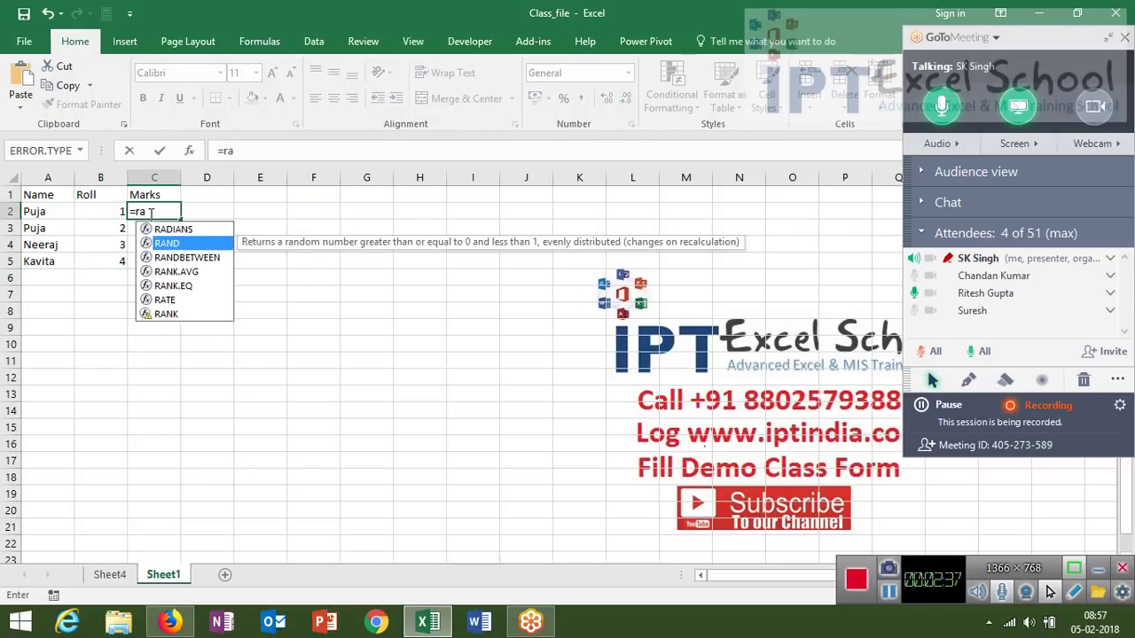
key("Down")
key("Down")
key("Up")
key("Up")
key("Tab")
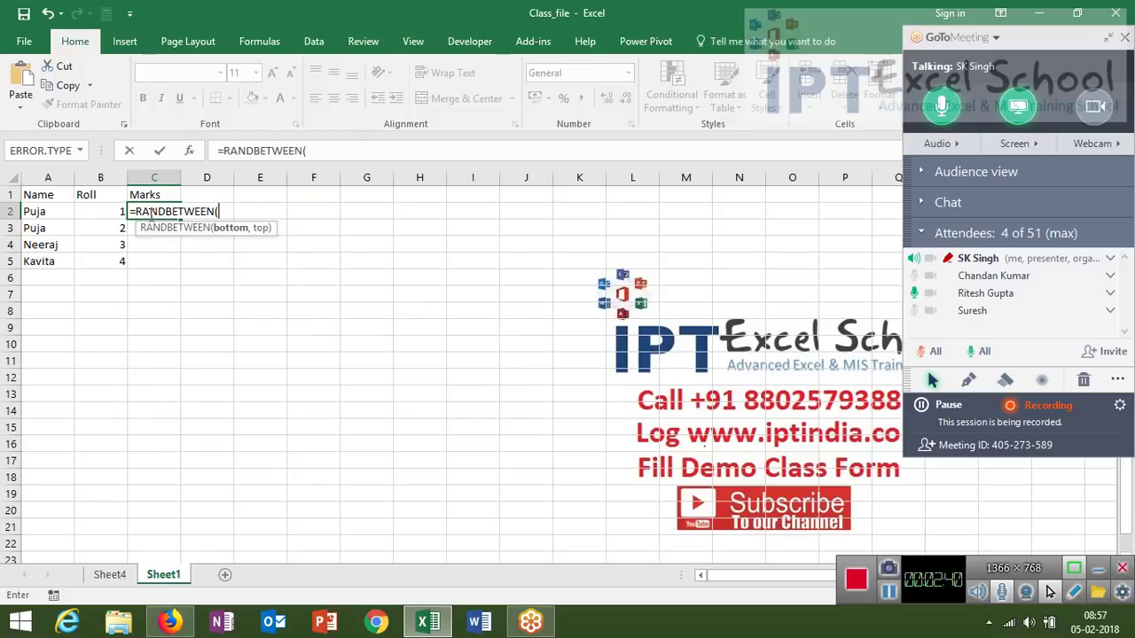
type("10")
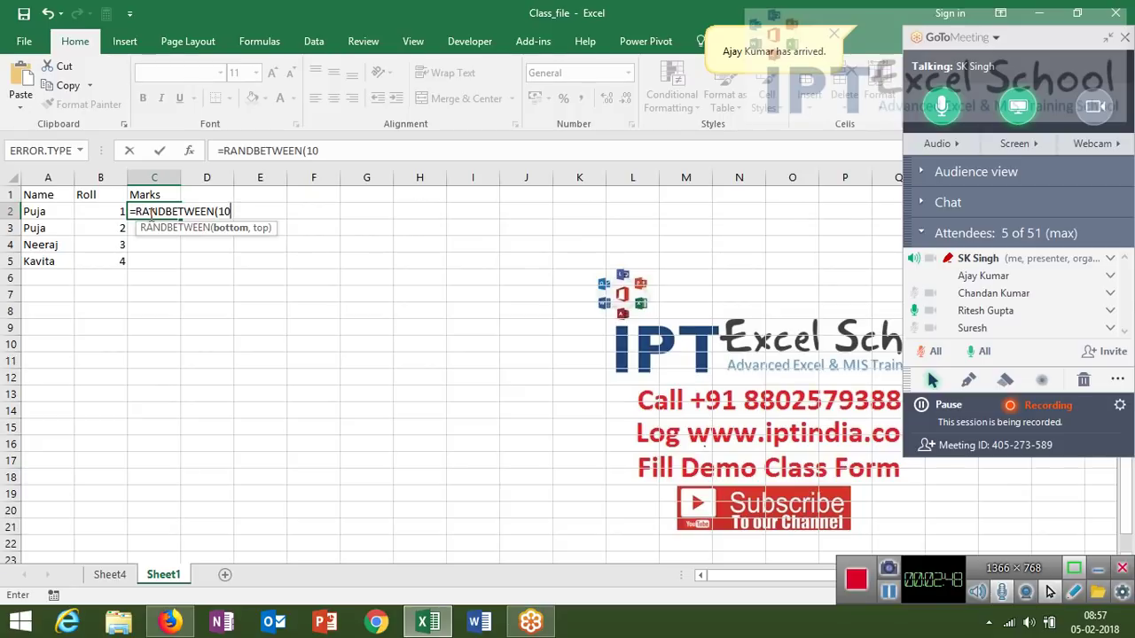
type(",")
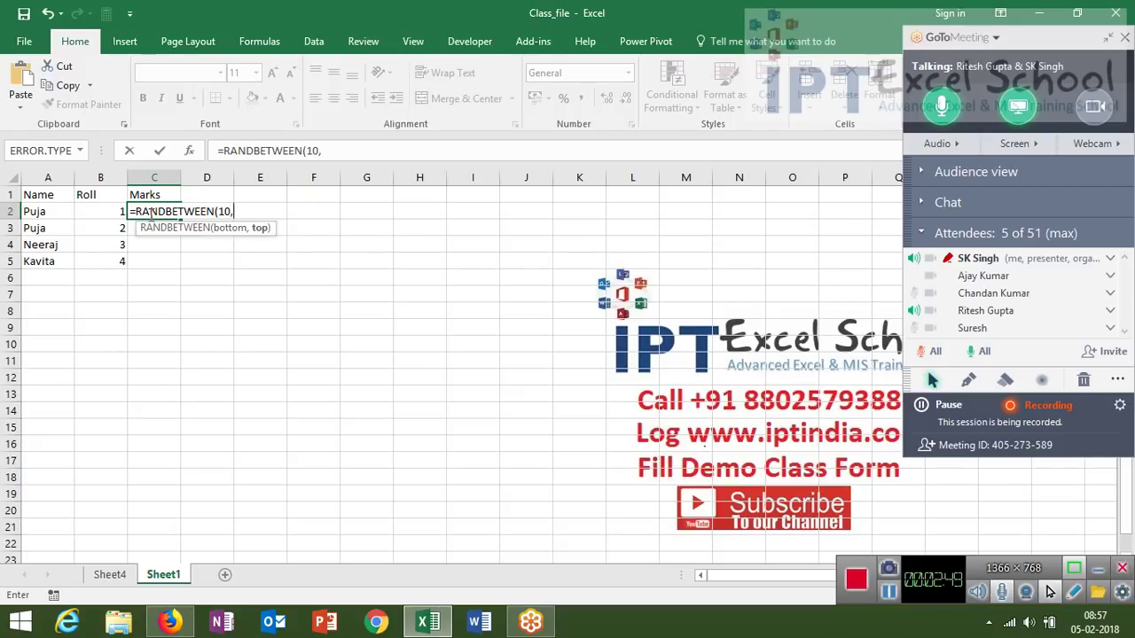
type("90")
key("Return")
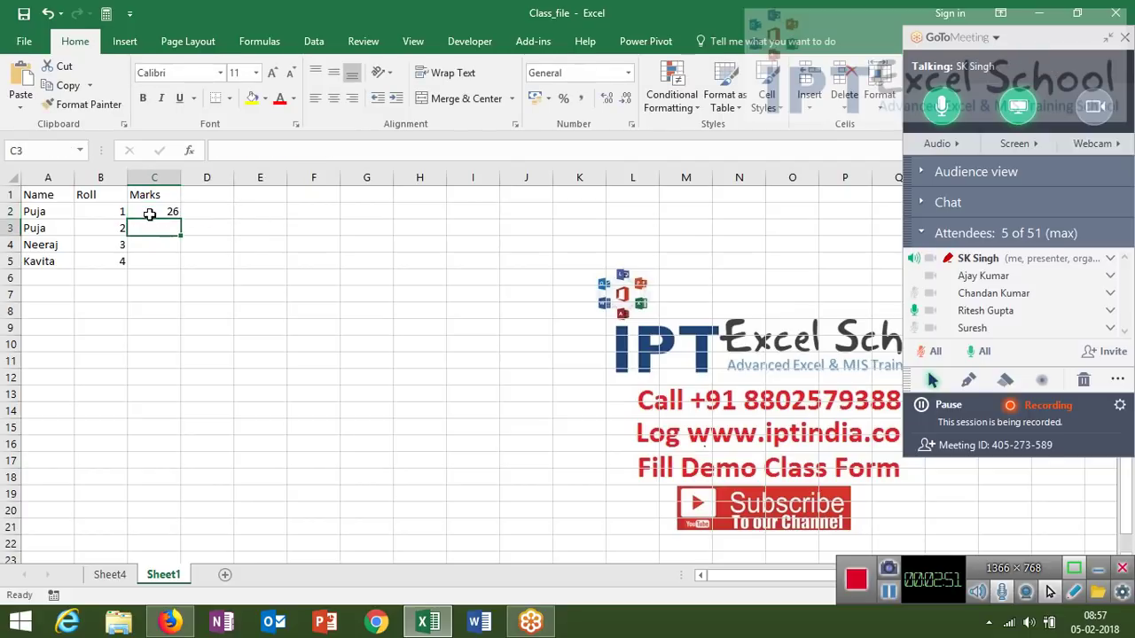
- Fill the C2 formula down to C5 and select the whole table A1:C5
key("Left")
key("Down")
key("Down")
key("Right")
key("shift+Up")
key("shift+Up")
key("shift+Up")
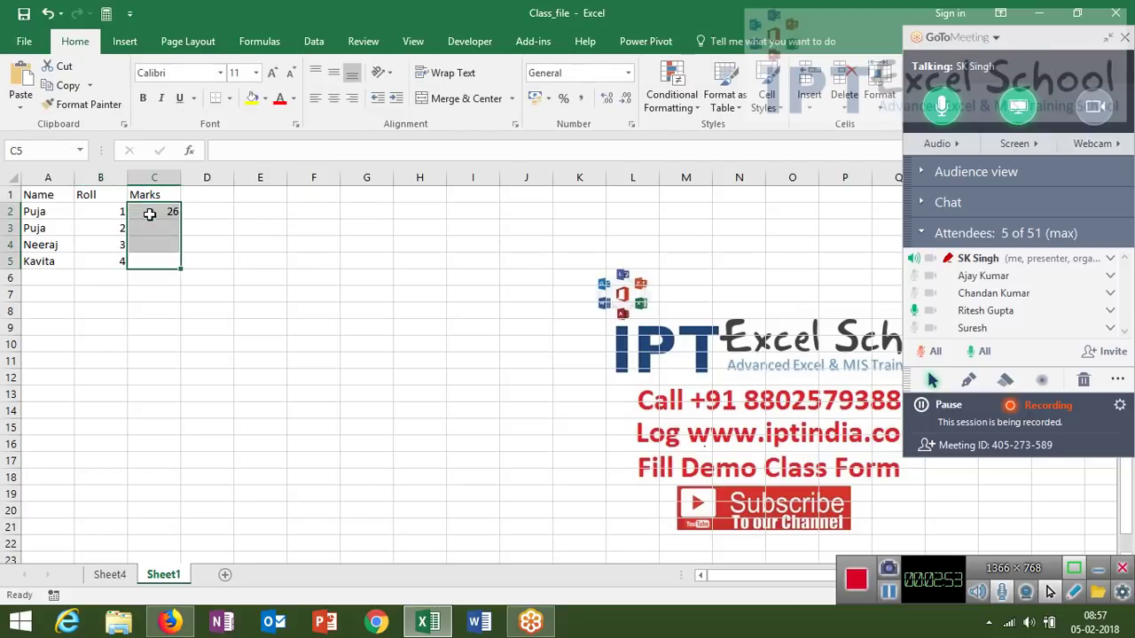
key("ctrl+d")
key("ctrl+Up")
key("Left")
key("Left")
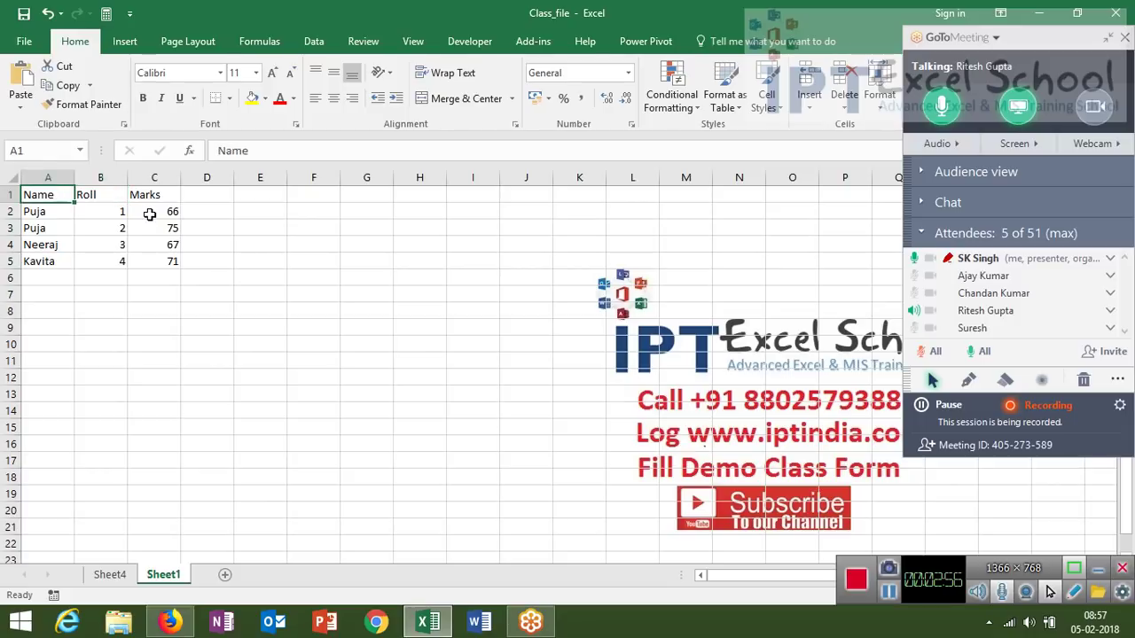
key("ctrl+shift+Right")
key("ctrl+shift+Down")
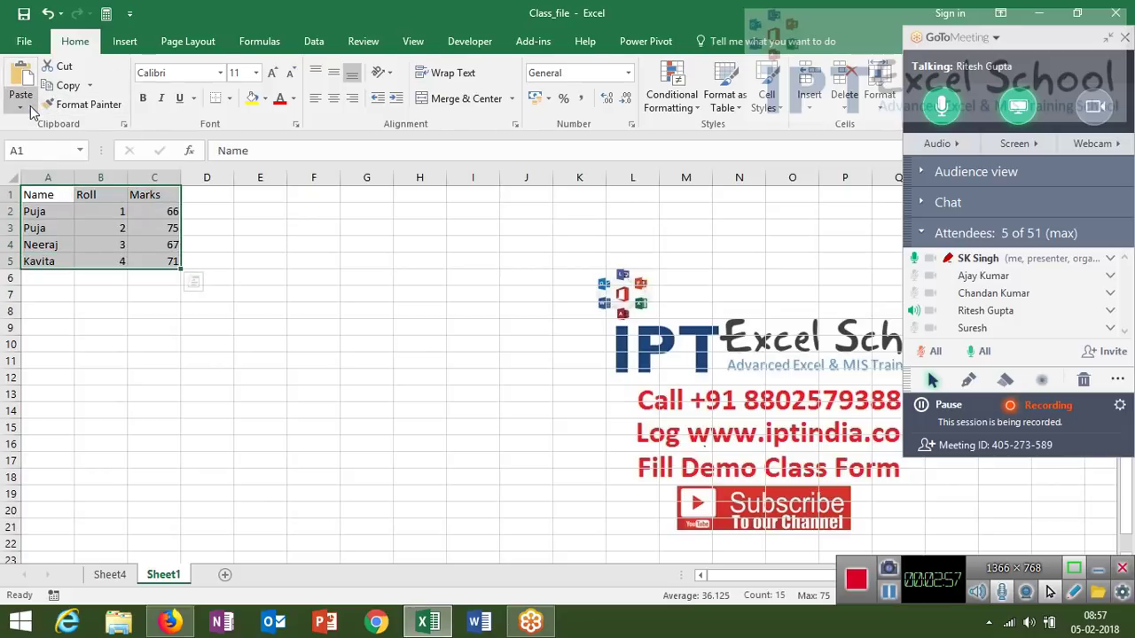
- Apply All Borders to the table A1:C5
left_click(20, 102)
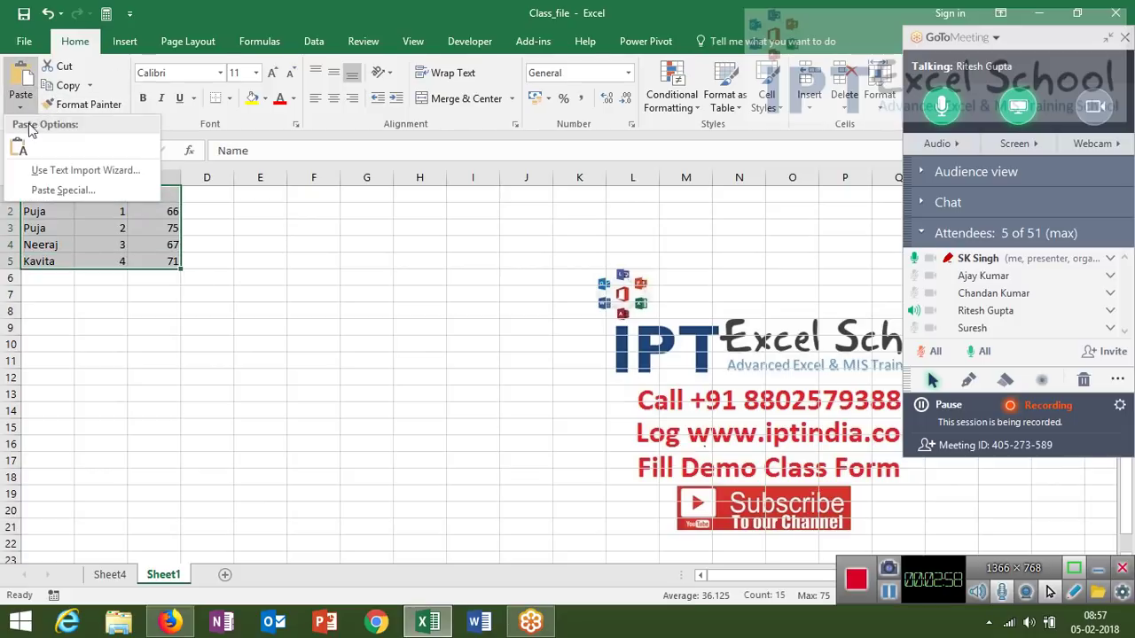
left_click(232, 101)
left_click(232, 100)
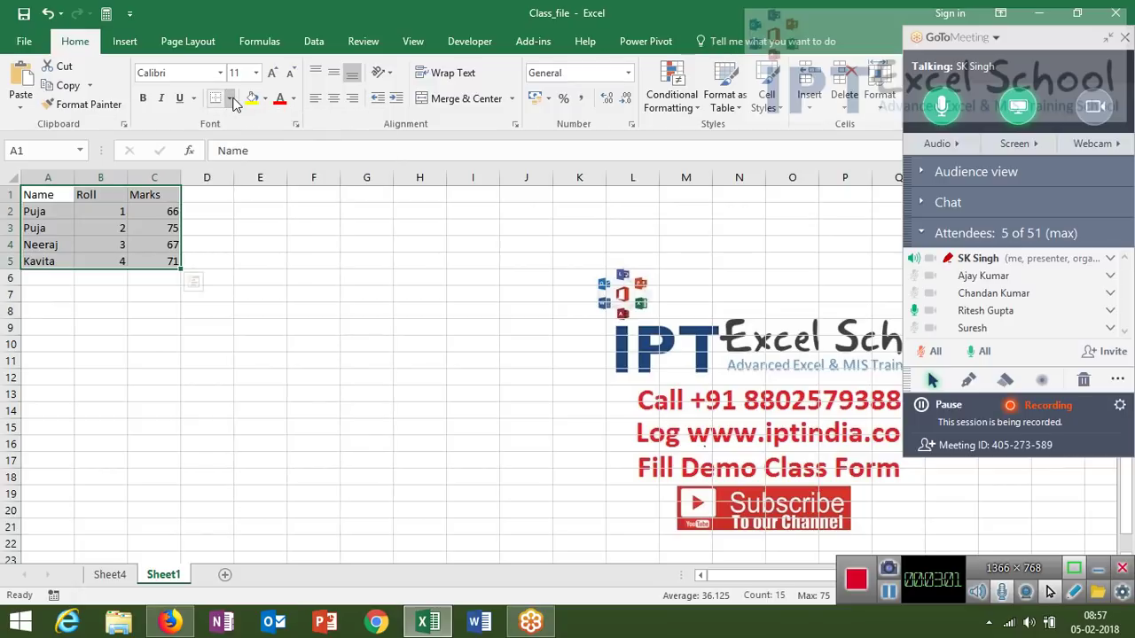
left_click(233, 100)
left_click(235, 240)
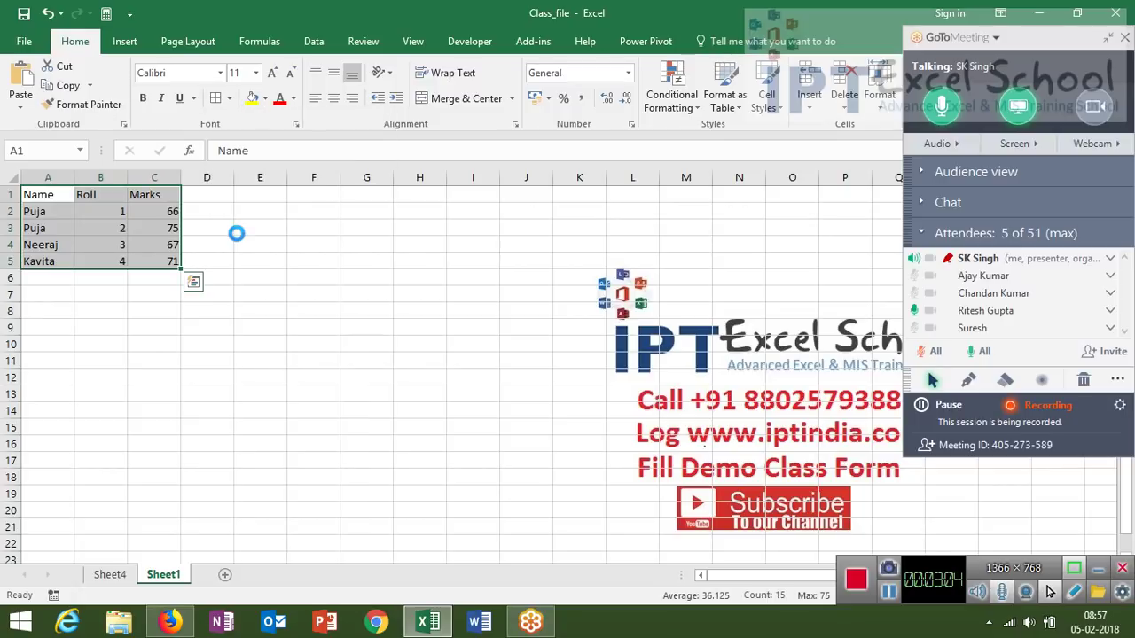
left_click(240, 228)
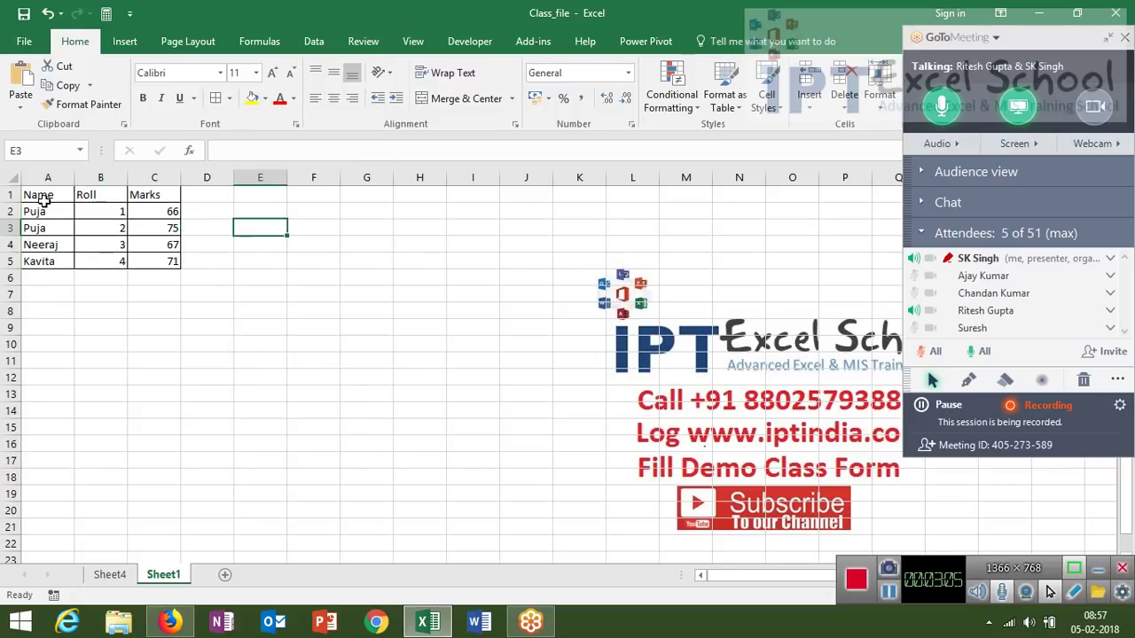
- Give the table a yellow fill and copy A1:C5
left_click_drag(35, 197, 155, 260)
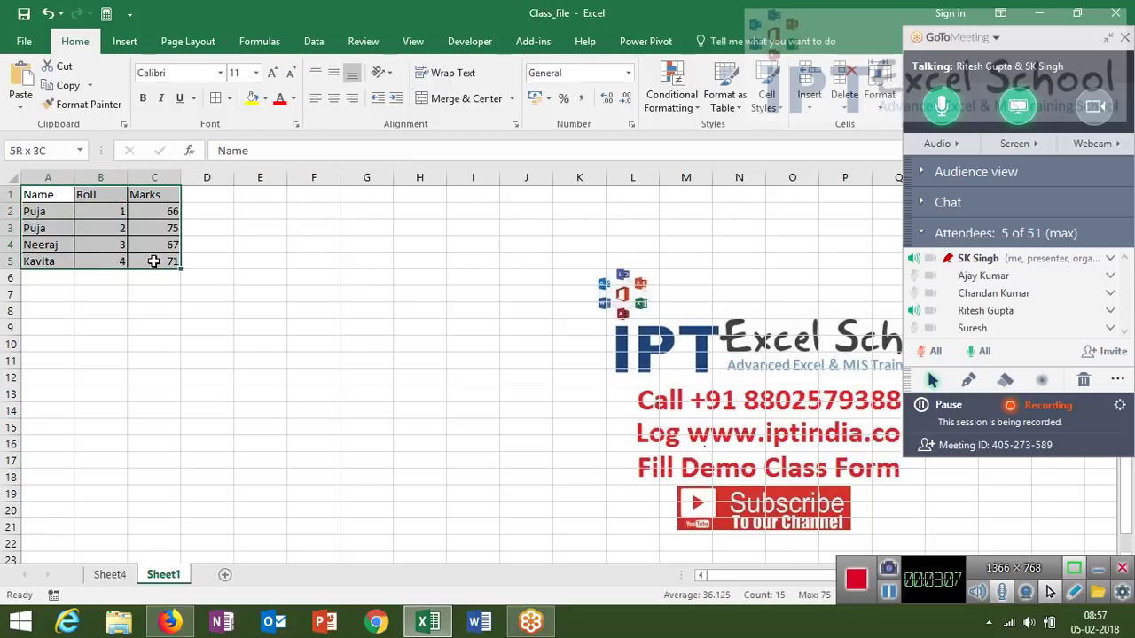
left_click(254, 100)
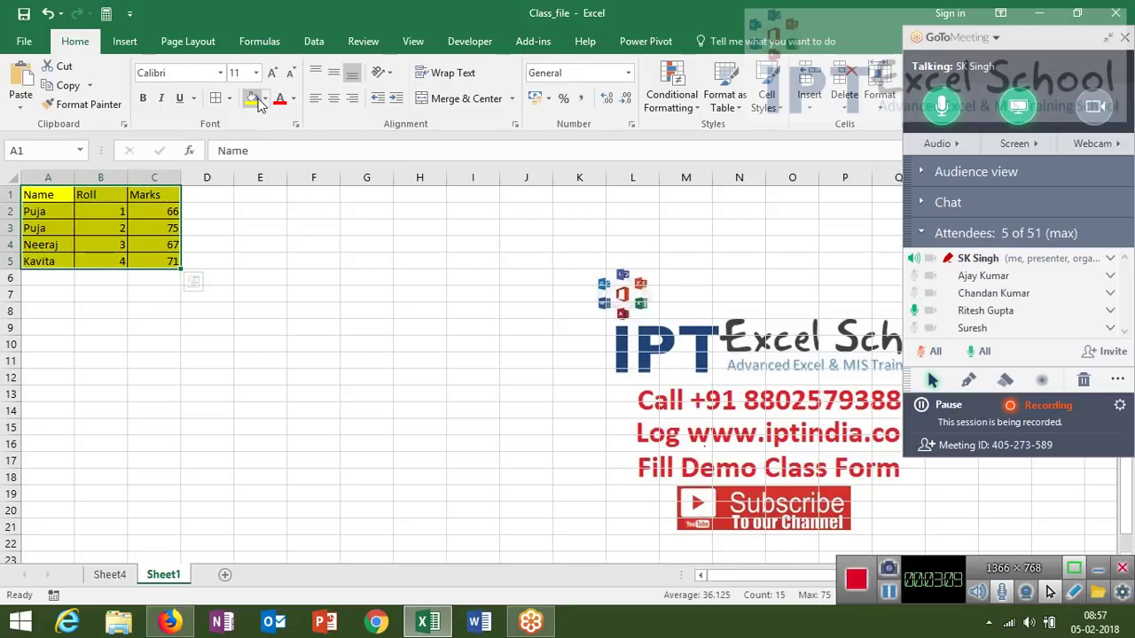
left_click(236, 195)
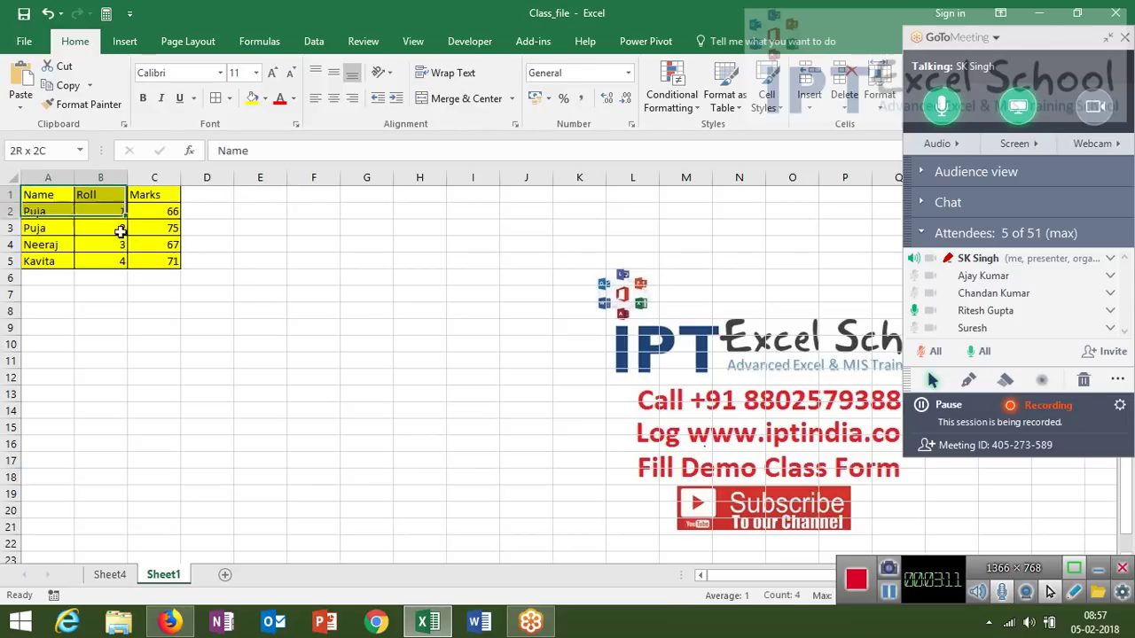
left_click_drag(65, 196, 159, 260)
key("ctrl+c")
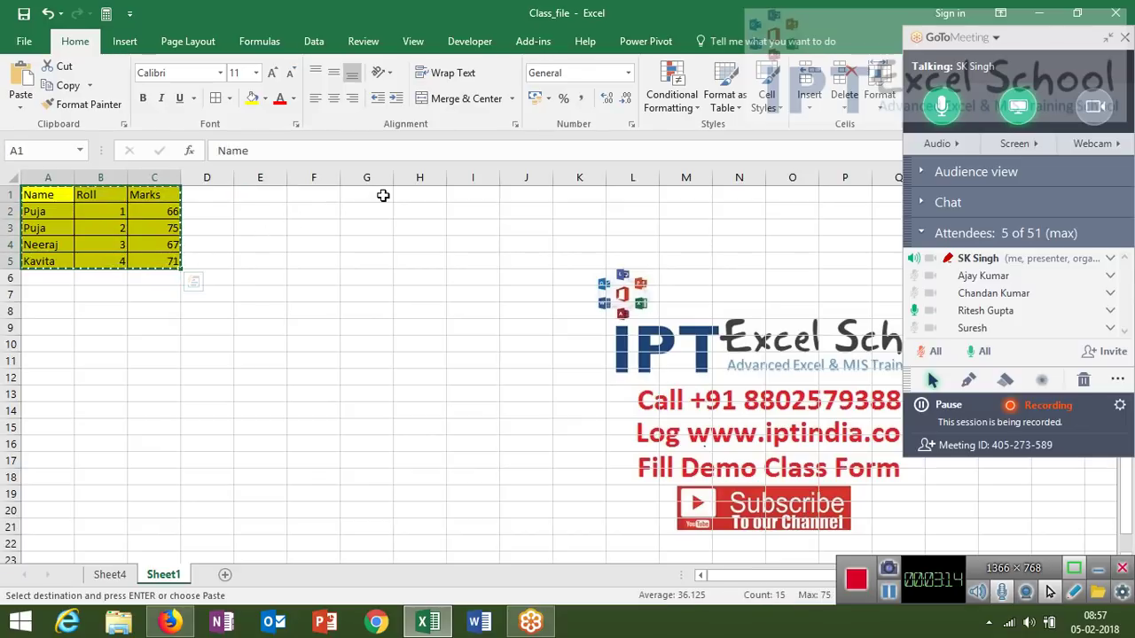
left_click(382, 195)
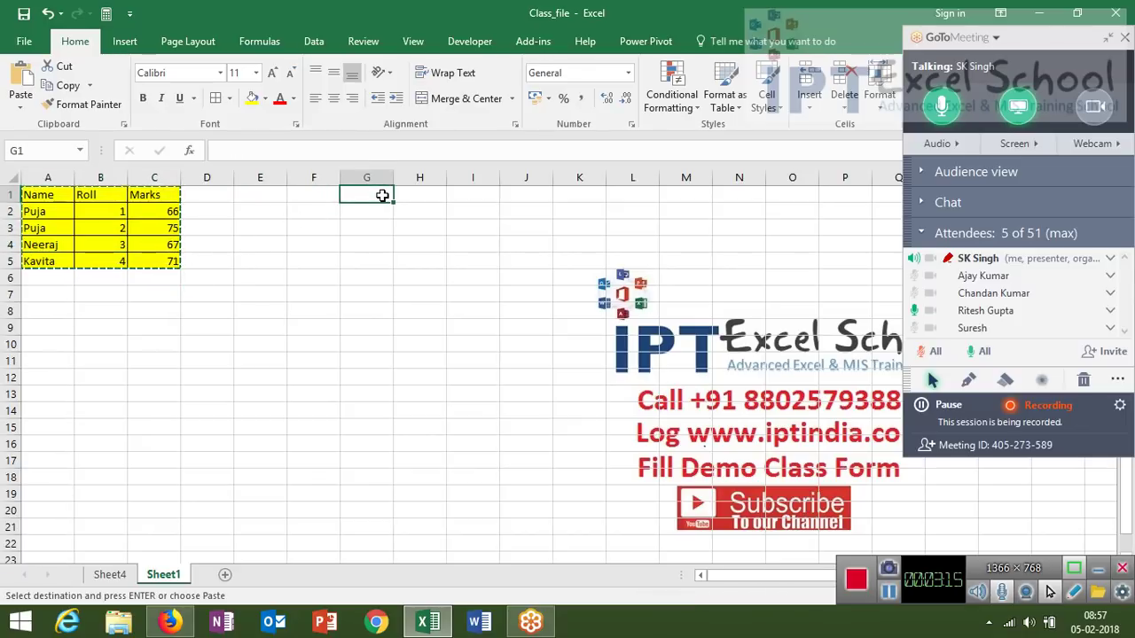
- Paste the table at G1, then open Paste Special for cell G8
key("ctrl+v")
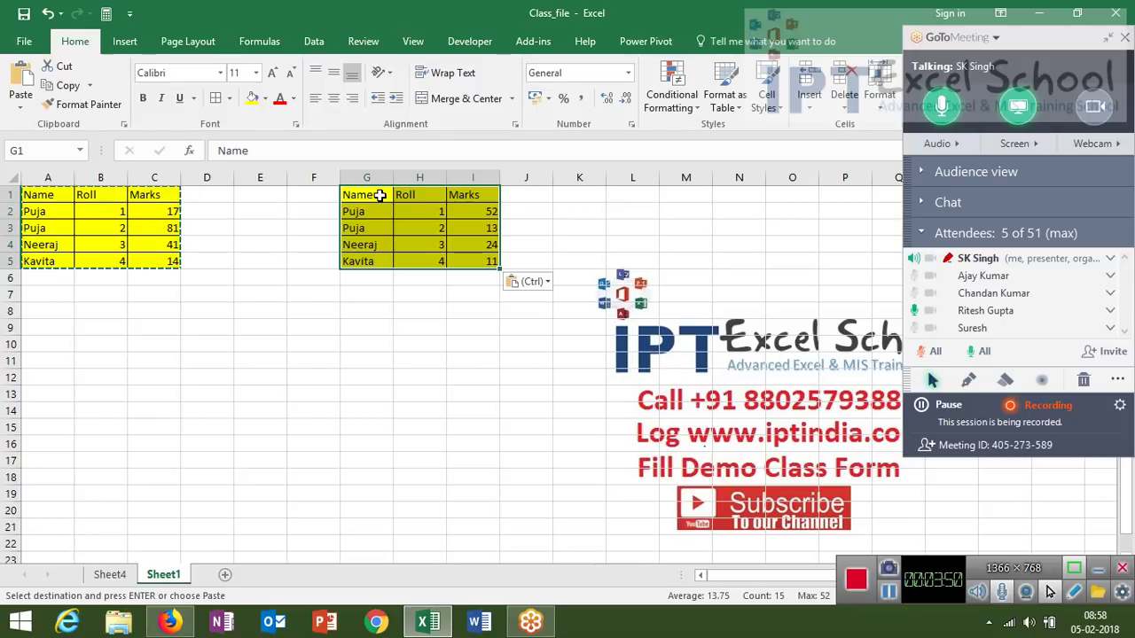
right_click(380, 310)
left_click(438, 343)
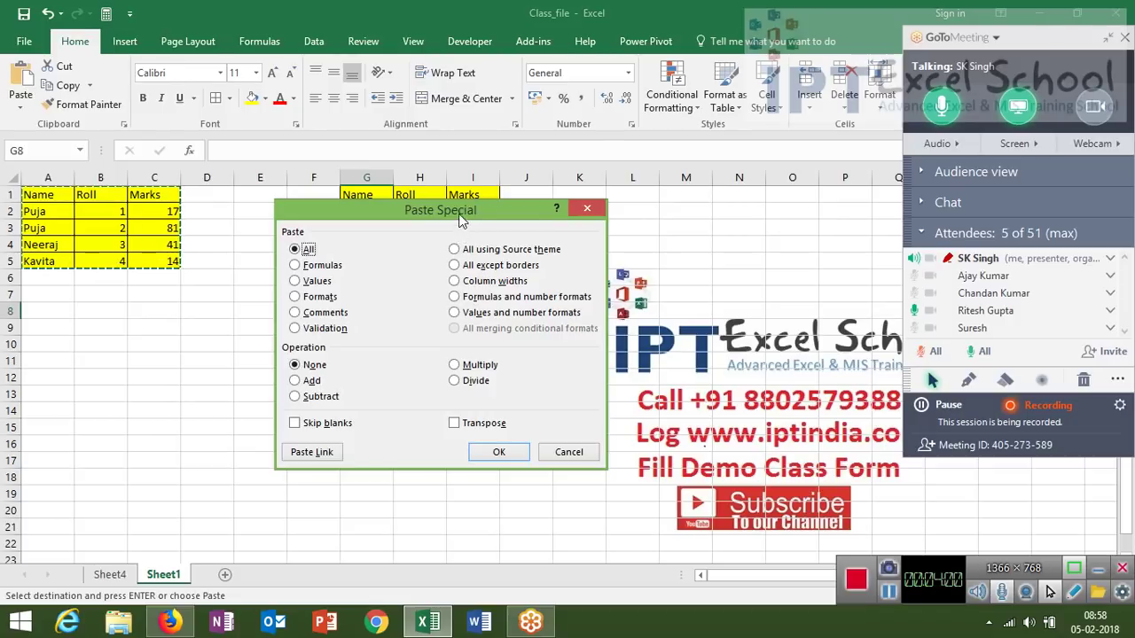
- Paste only the formulas of the copied table into G8
left_click_drag(460, 214, 606, 158)
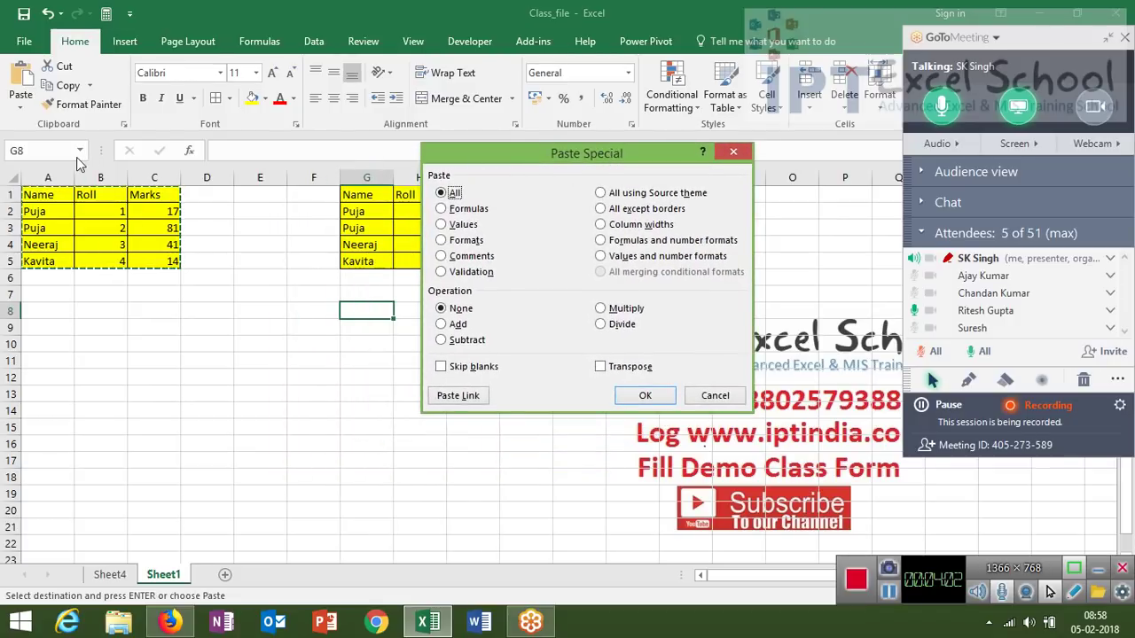
left_click(484, 210)
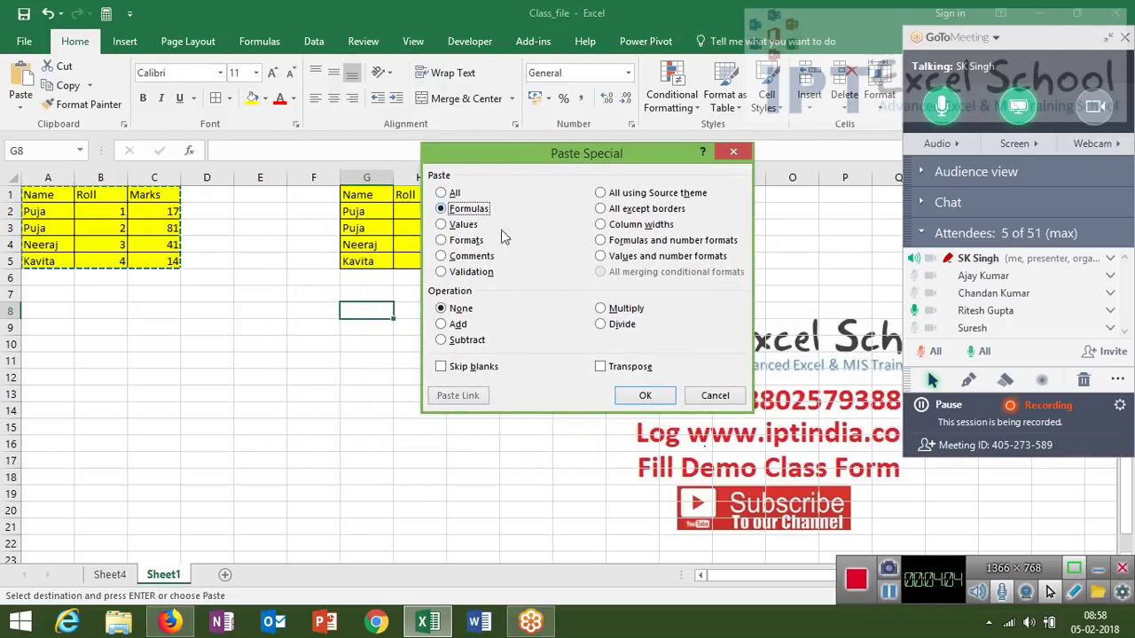
left_click(645, 396)
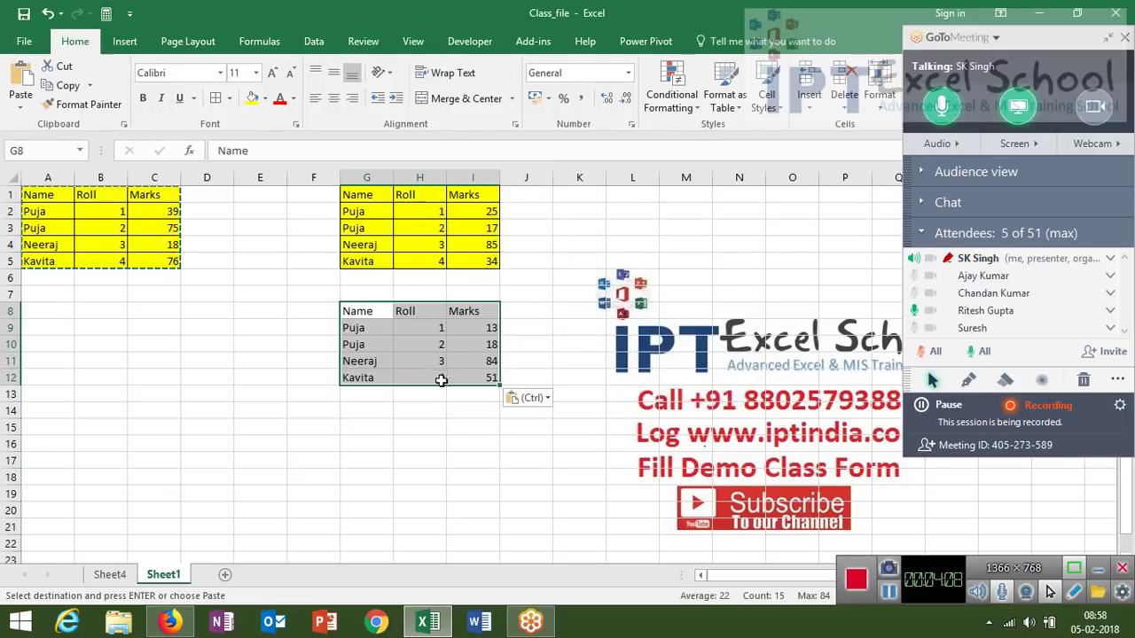
- Compare the original headings in A1 and B1 with the pasted heading in G8
left_click(31, 197)
key("ctrl+Down")
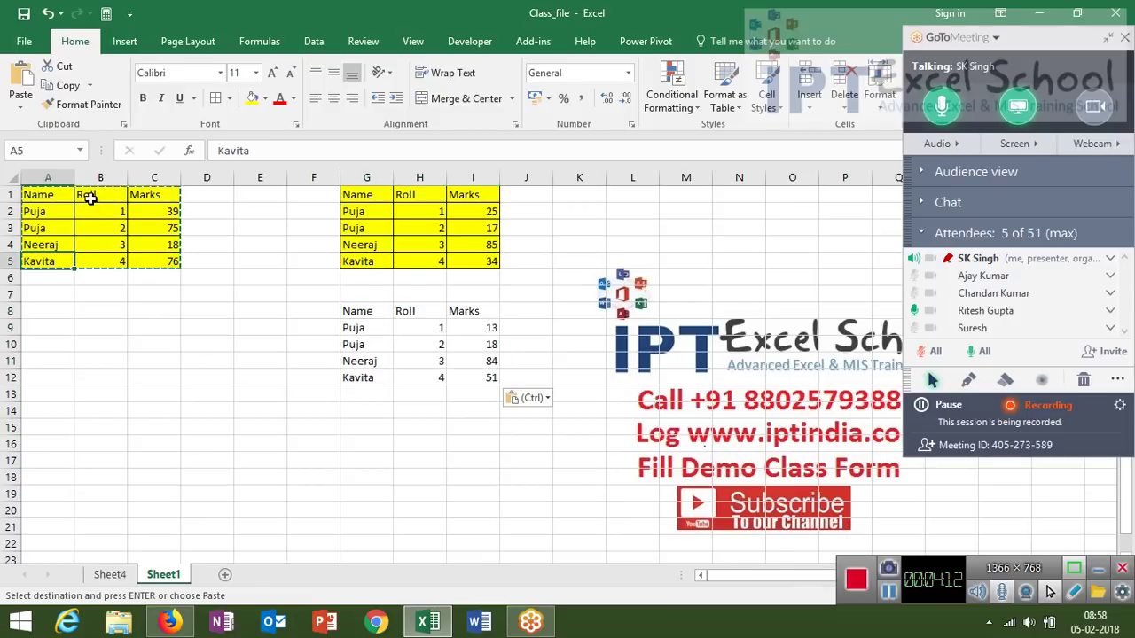
left_click(86, 194)
left_click(351, 311)
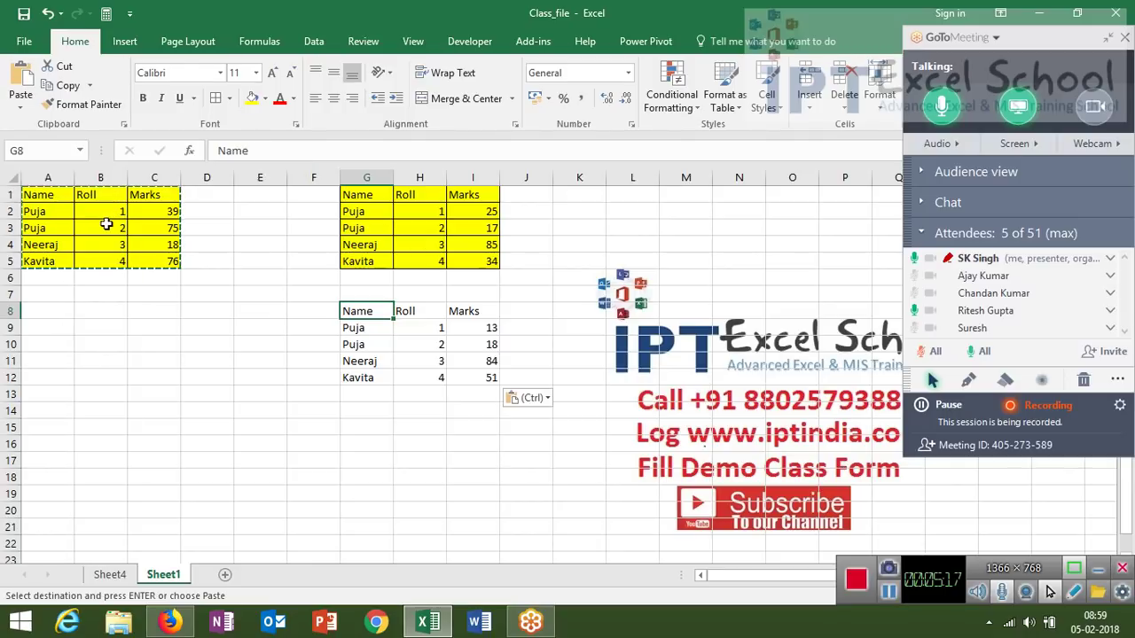
- Select cell G14 as the next paste destination
left_click(375, 414)
- Paste the table as values only into G14, then check that I2 holds a RANDBETWEEN formula
right_click(375, 414)
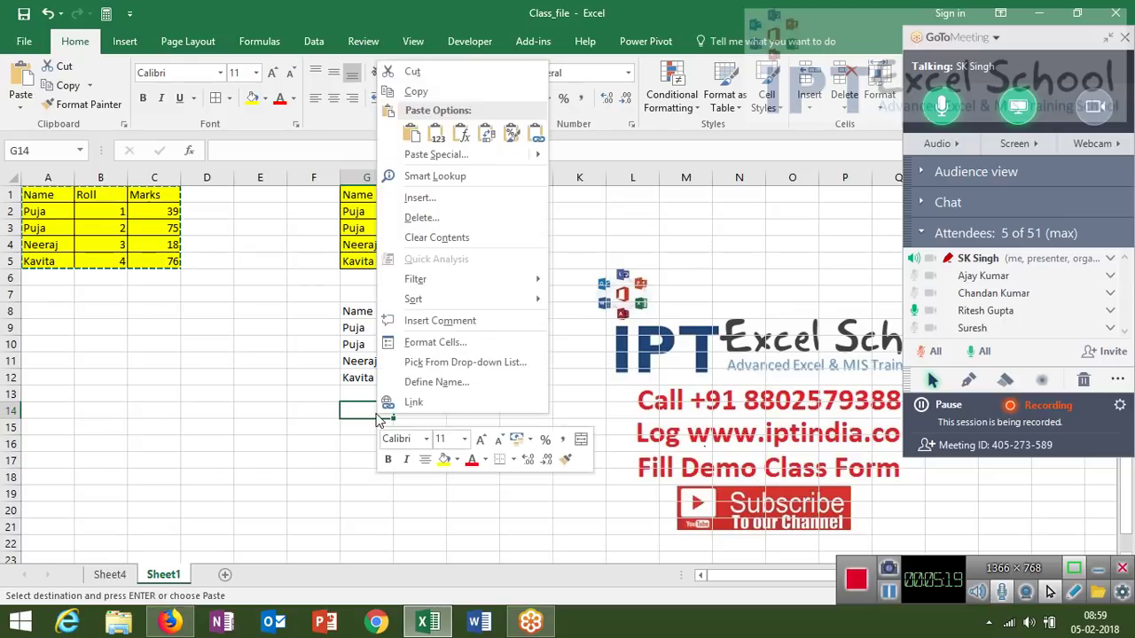
left_click(441, 158)
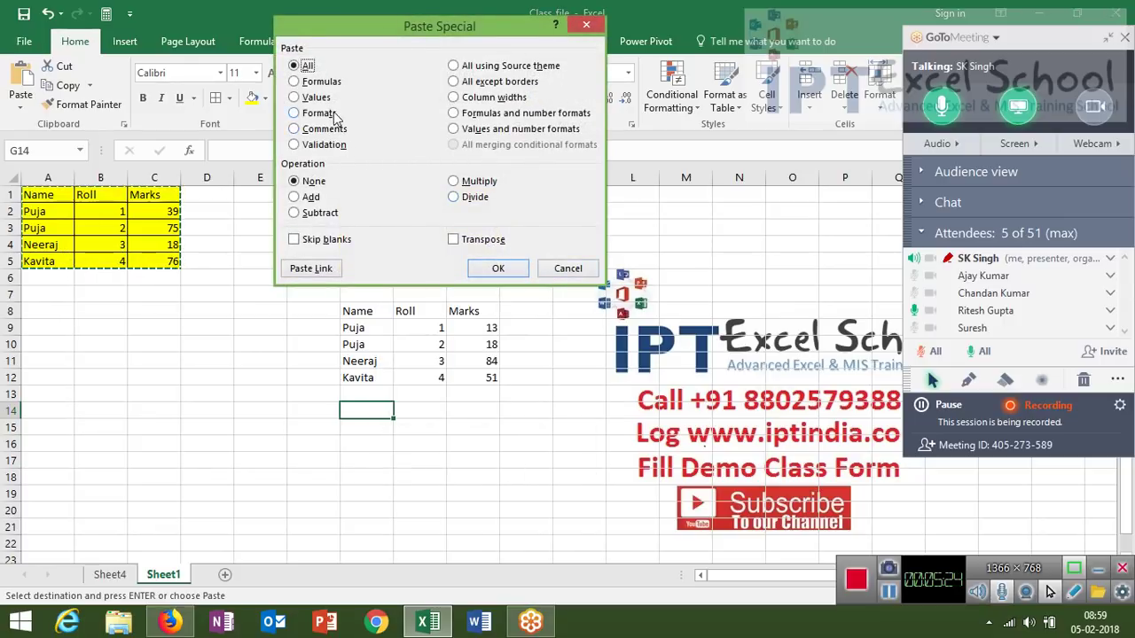
left_click(323, 98)
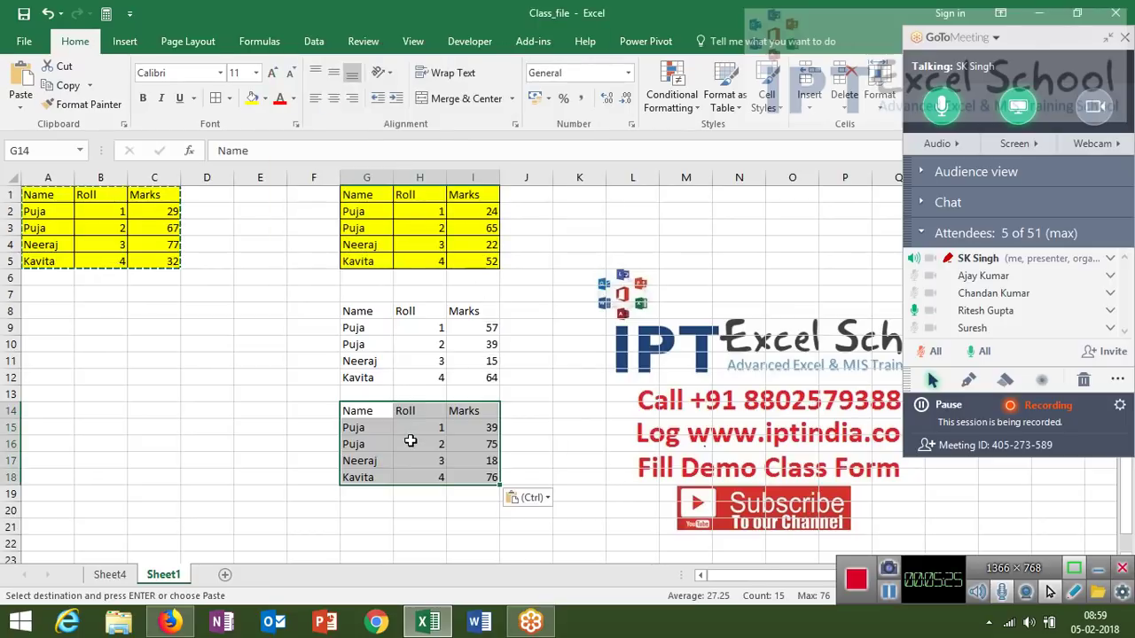
left_click(412, 440)
left_click(487, 455)
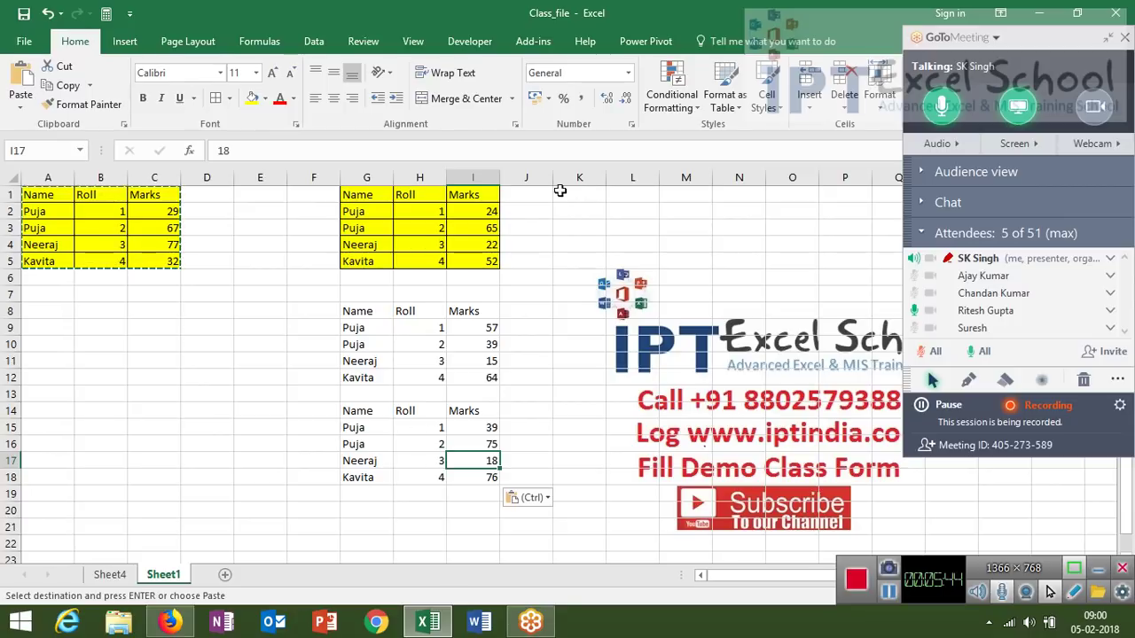
double_click(493, 210)
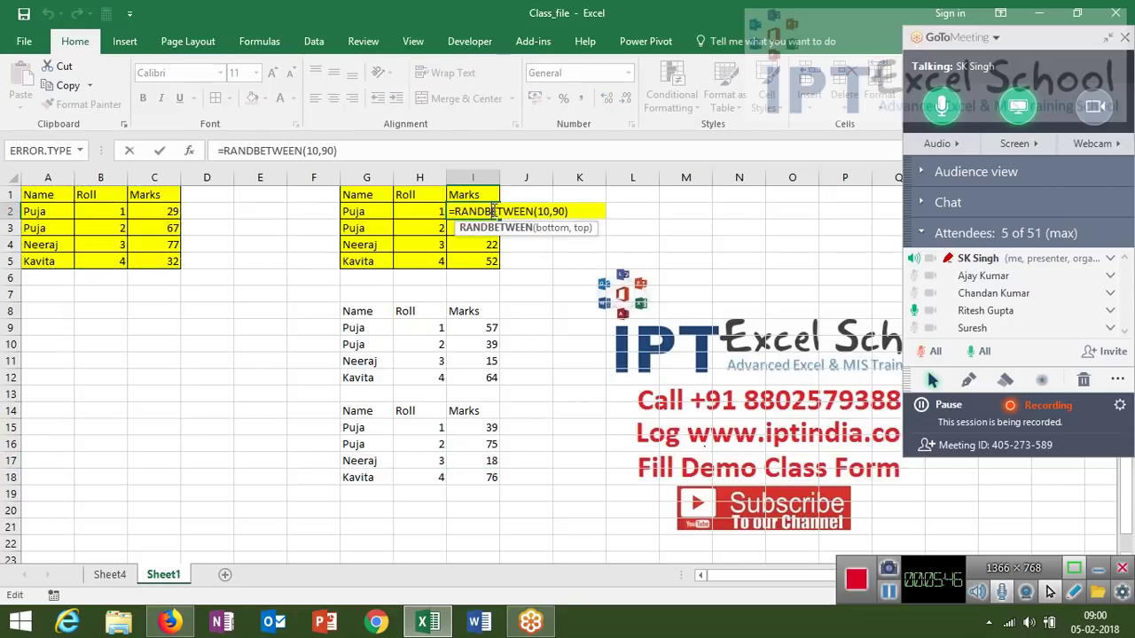
- Leave I2 unchanged, then select the Marks cells I2:I5 and copy them
key("Escape")
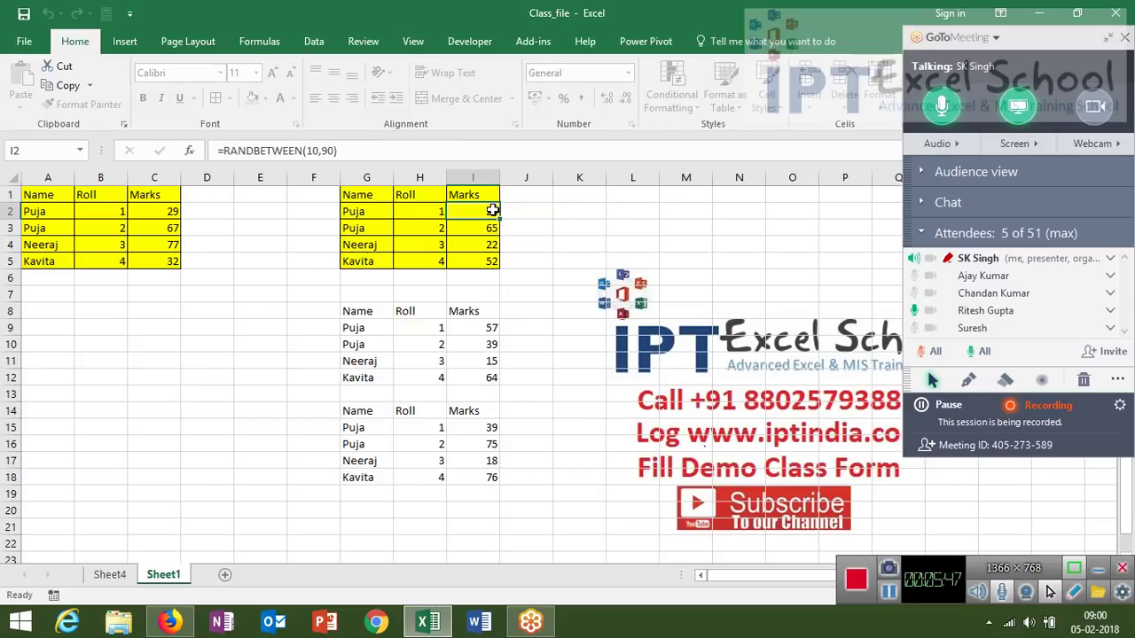
key("Down")
key("Down")
key("Down")
key("Down")
key("Down")
key("Down")
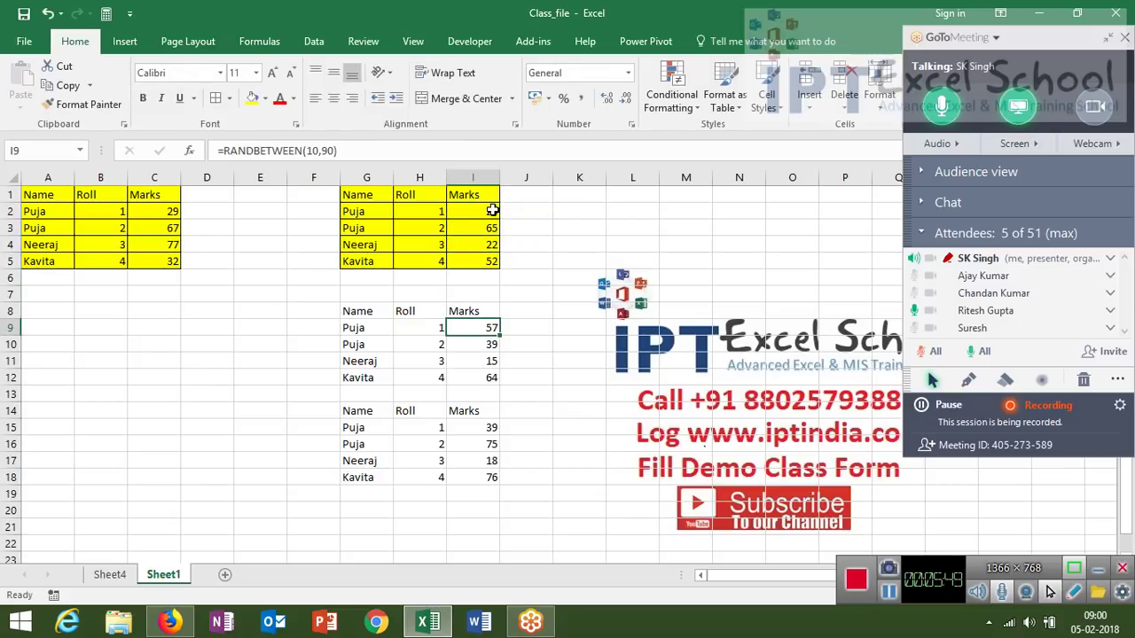
key("Up")
key("Up")
key("Up")
key("Up")
key("Up")
key("Up")
key("Up")
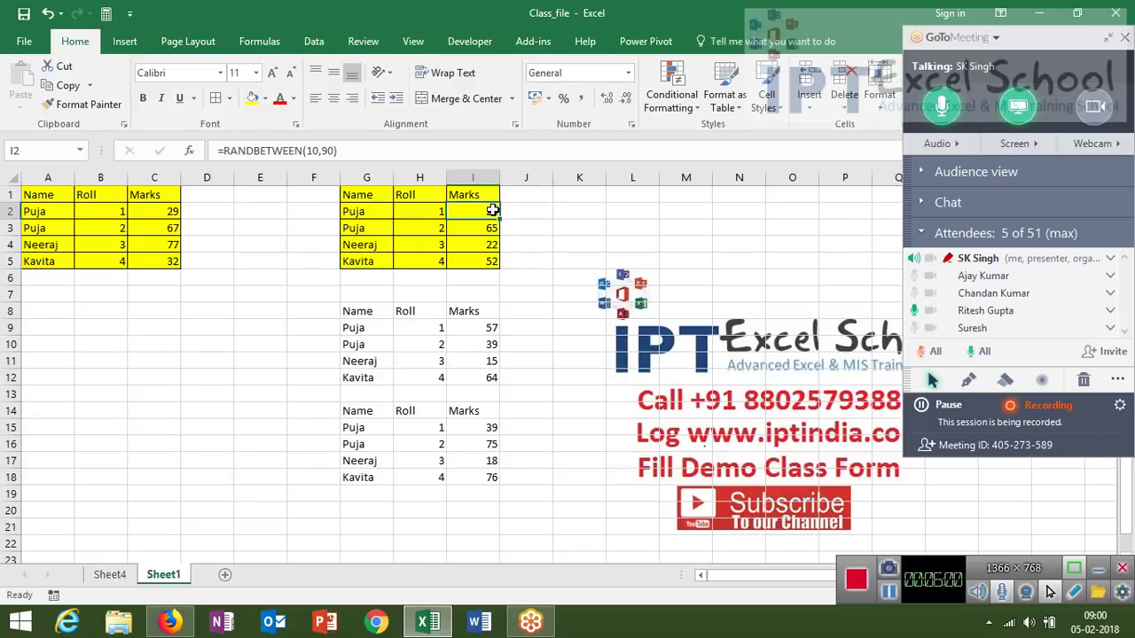
key("Down")
key("Down")
key("Down")
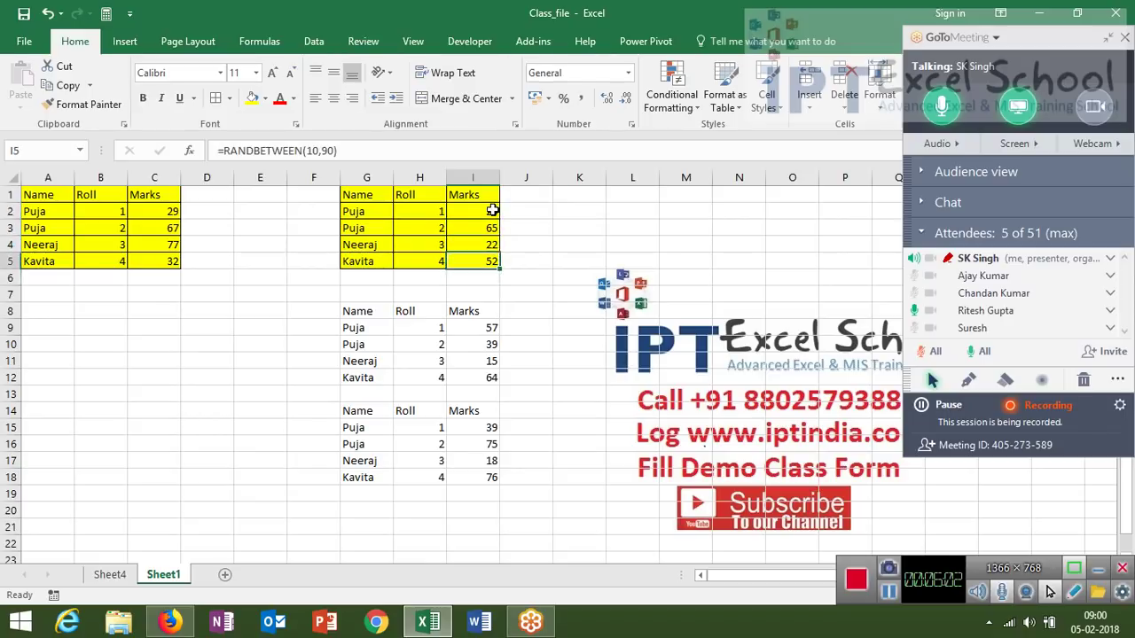
key("ctrl+Up")
key("Down")
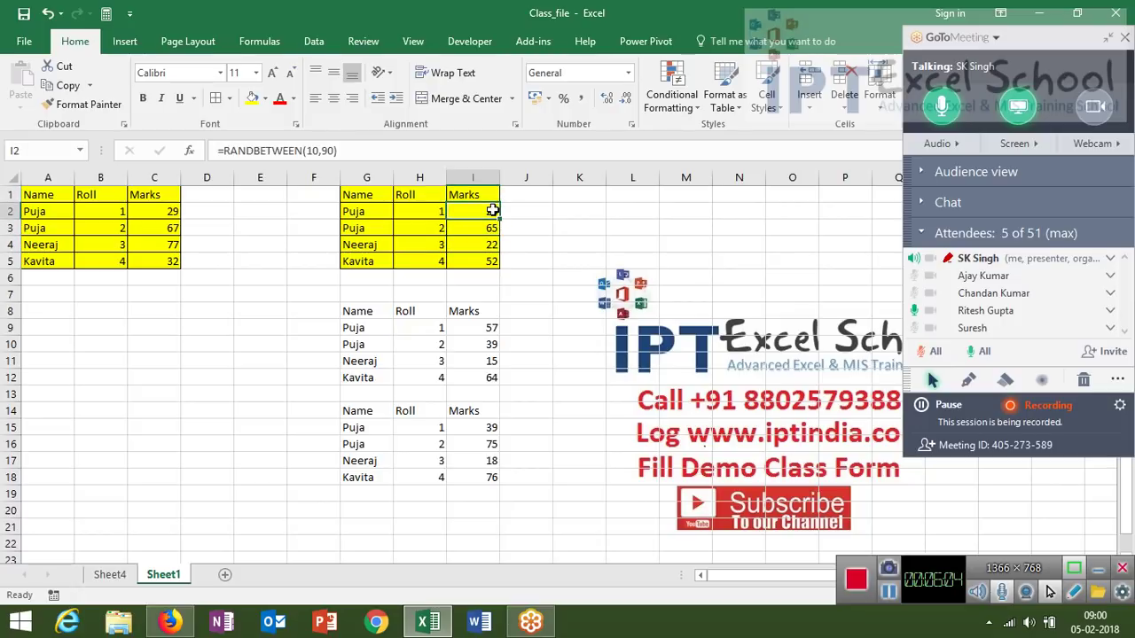
key("shift+Down")
key("shift+Down")
key("shift+Down")
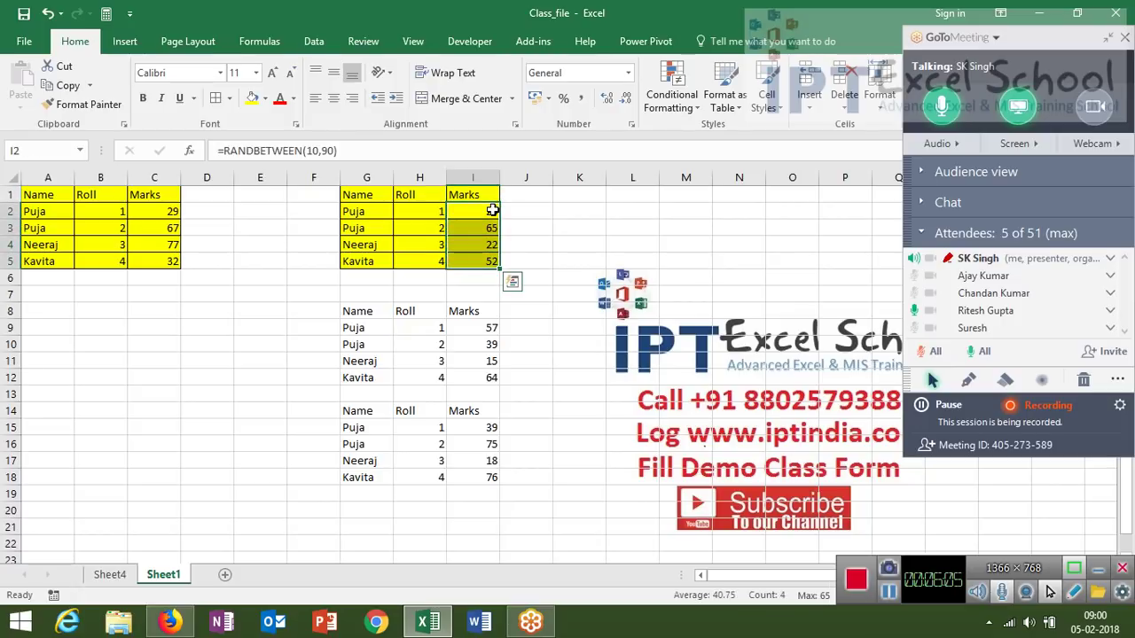
key("ctrl+c")
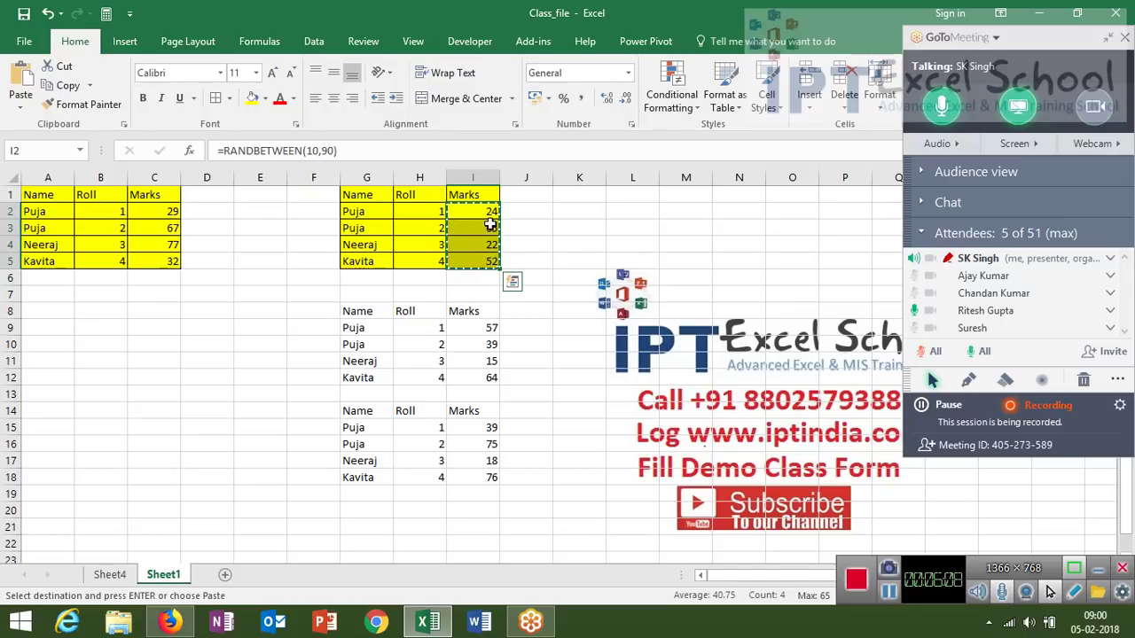
- Paste I2:I5 back onto itself as values, fixing Marks at 24, 65, 22, 52
right_click(491, 223)
left_click(545, 318)
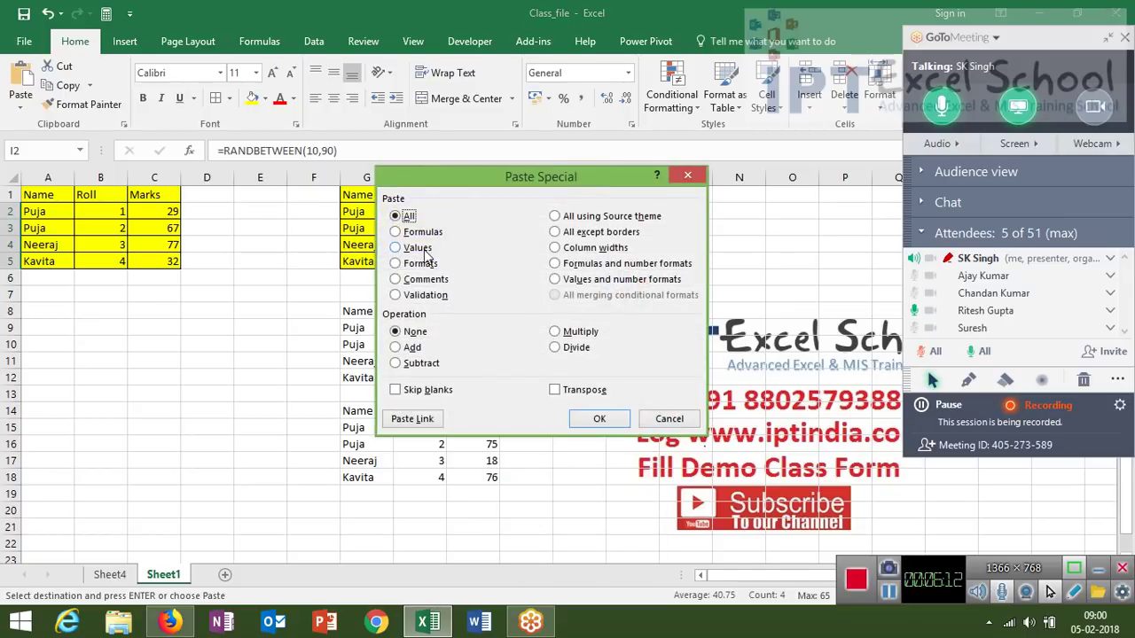
left_click(421, 249)
left_click_drag(448, 179, 583, 134)
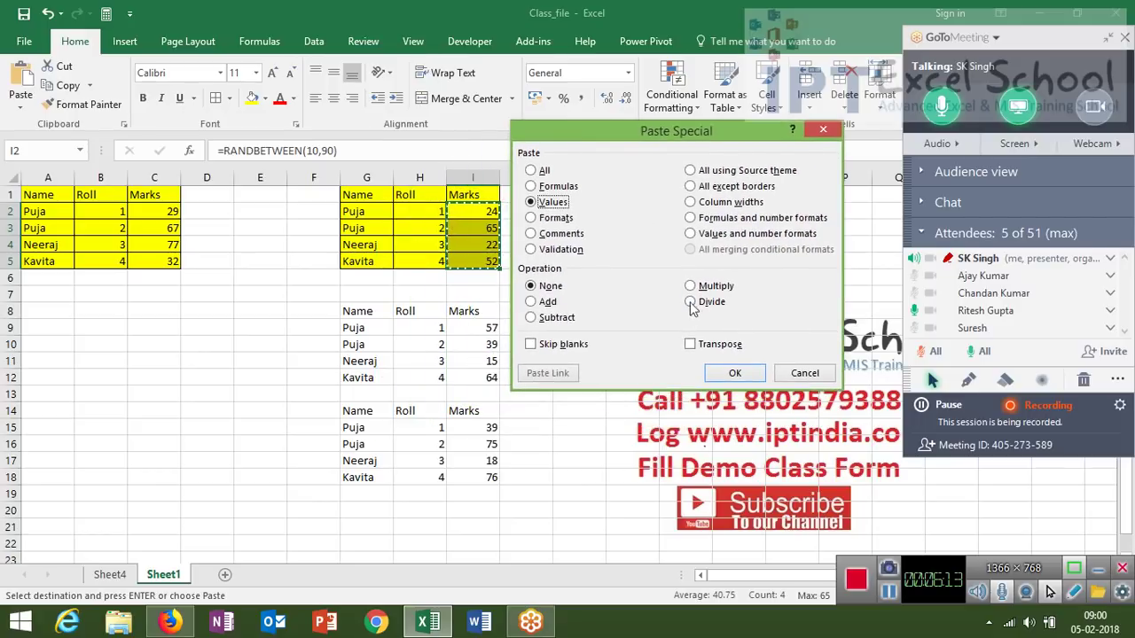
left_click(725, 374)
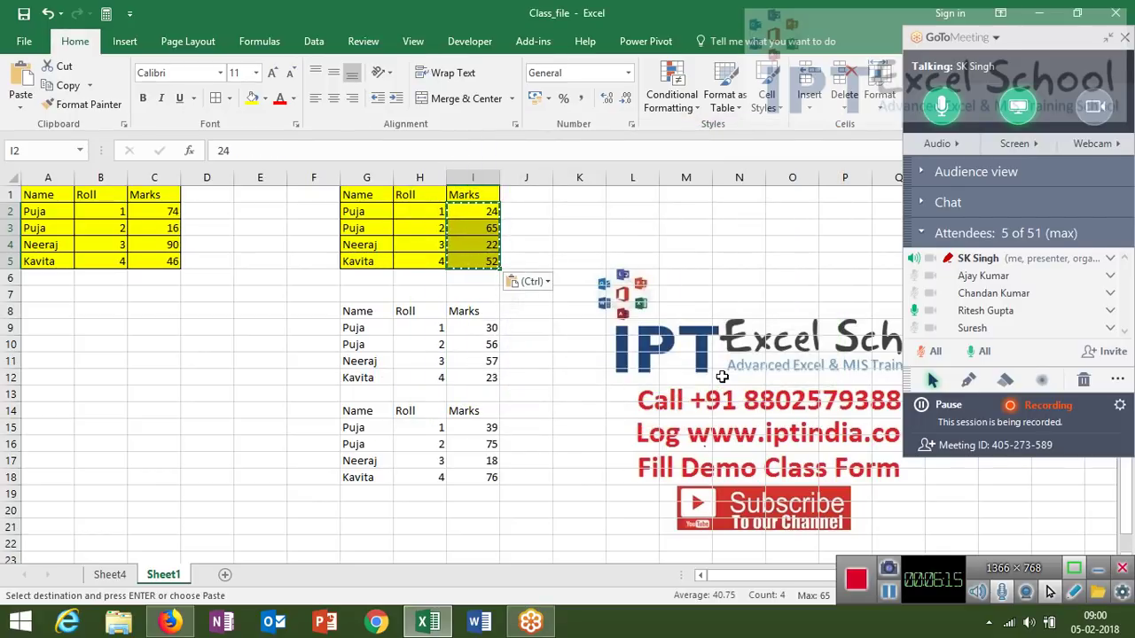
key("Escape")
left_click(466, 224)
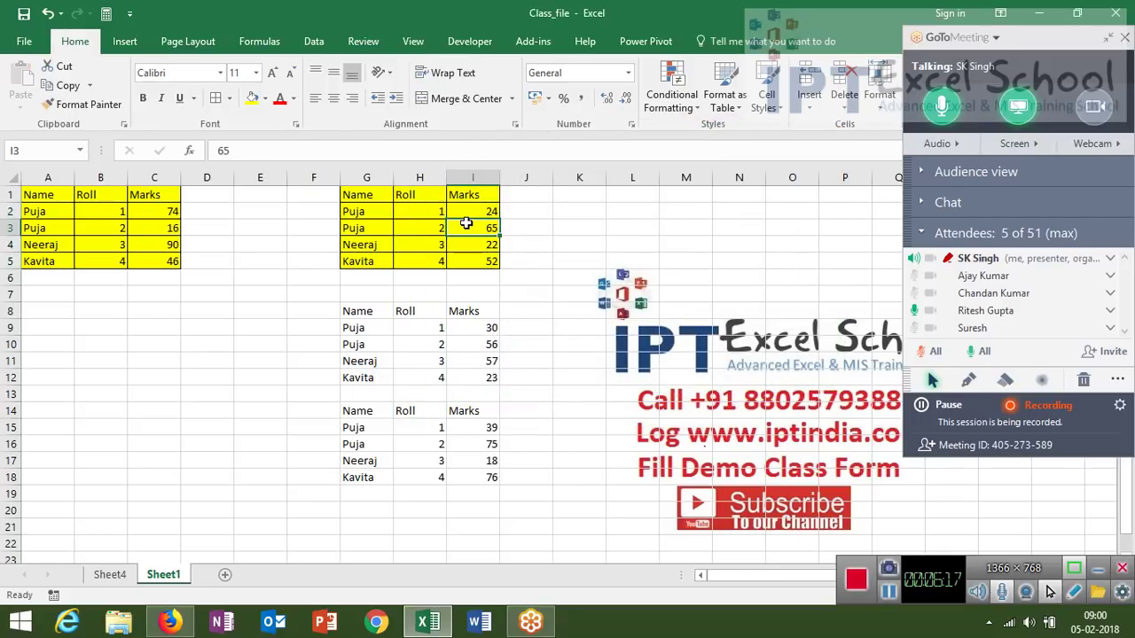
- Copy Marks I9:I12 and paste them back as fixed values 30, 56, 57 and 23
left_click_drag(491, 329, 497, 375)
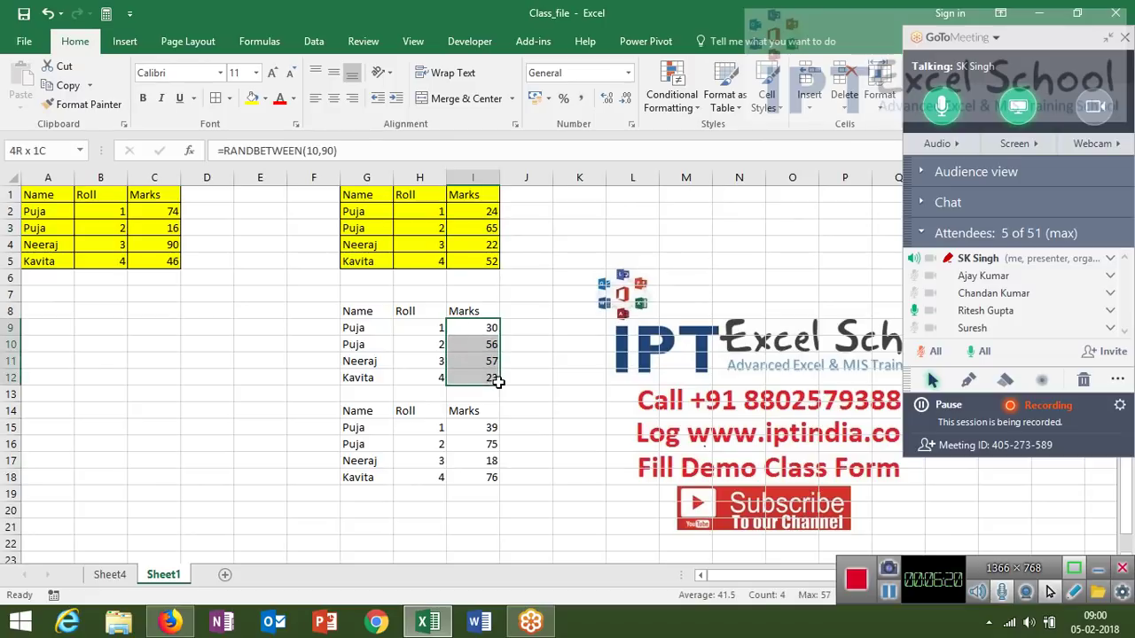
key("ctrl+c")
right_click(471, 358)
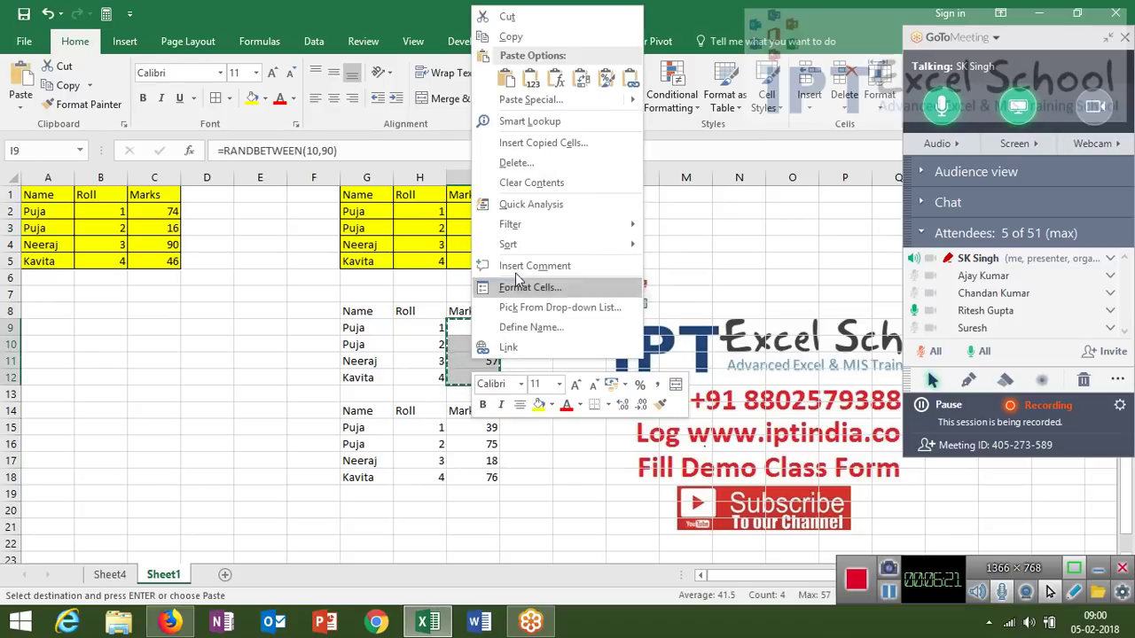
left_click(511, 103)
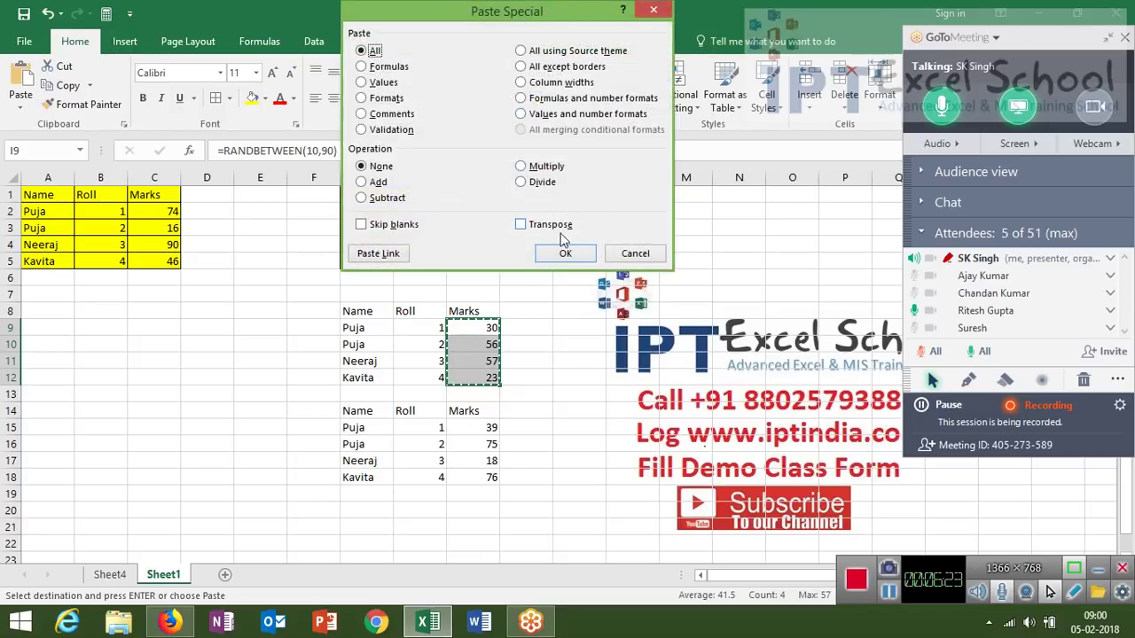
left_click(381, 83)
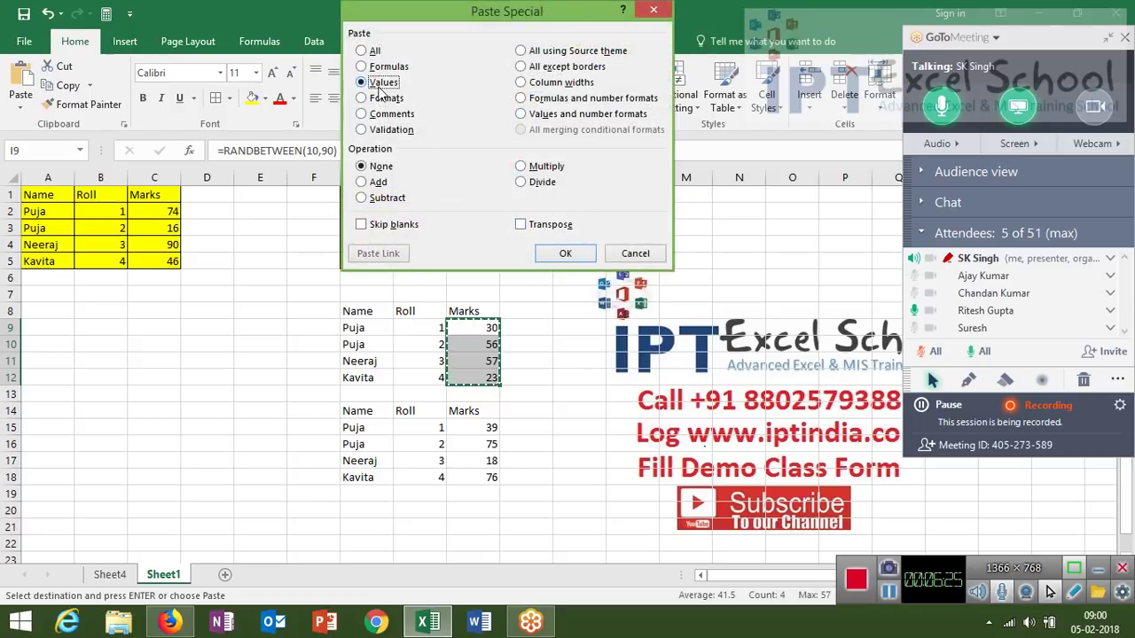
left_click(586, 254)
left_click(372, 345)
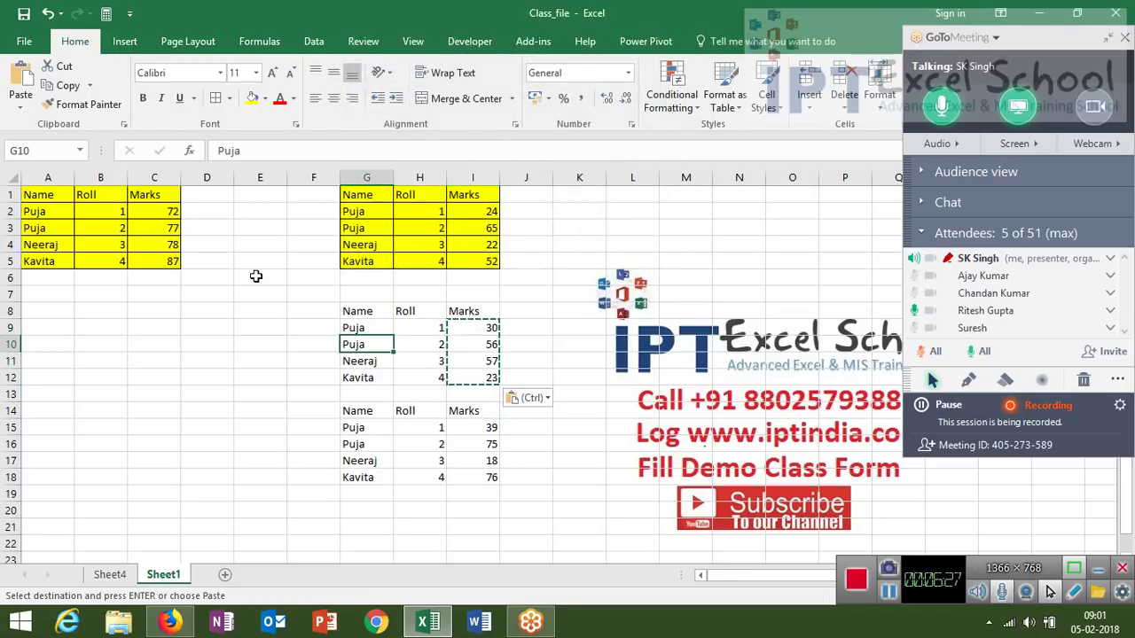
left_click(29, 44)
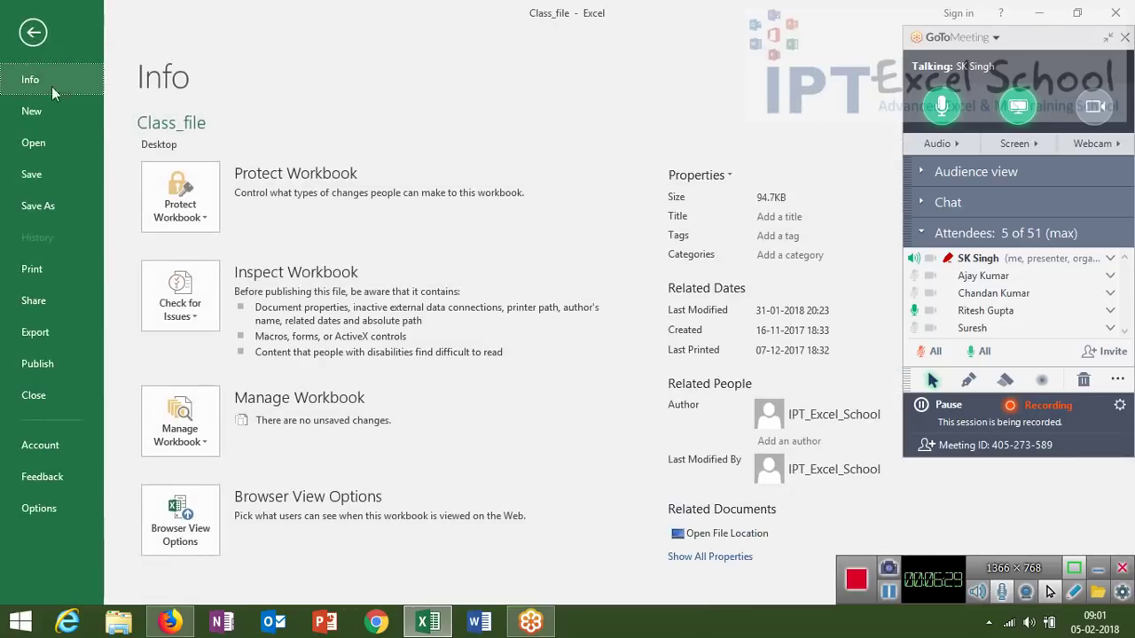
left_click(64, 149)
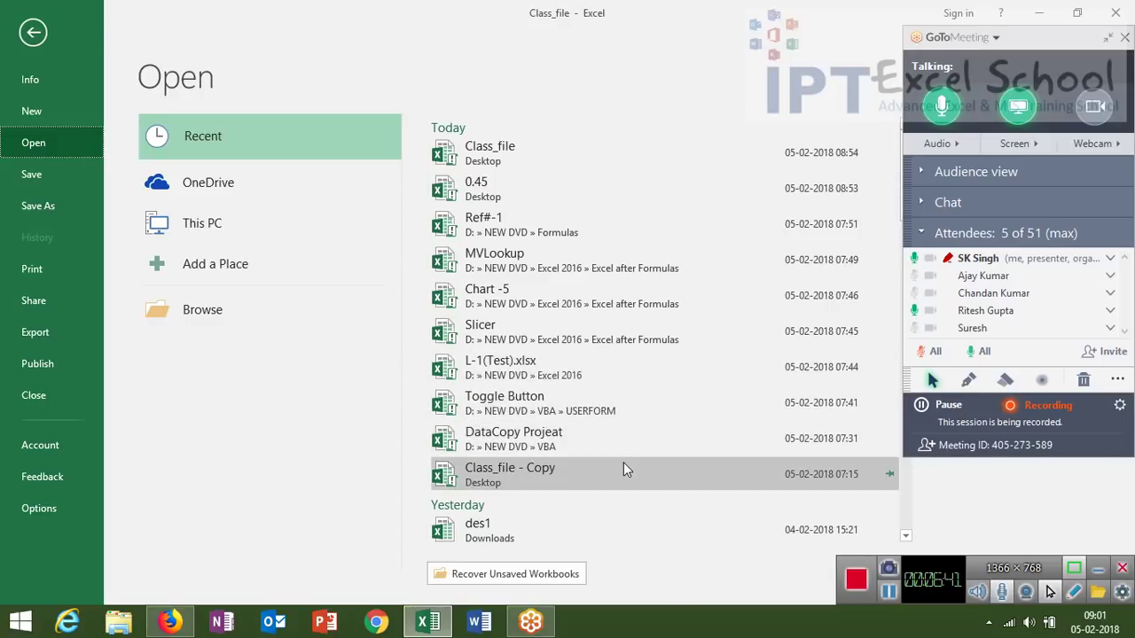
scroll(622, 461, "down", 3)
scroll(621, 461, "down", 1)
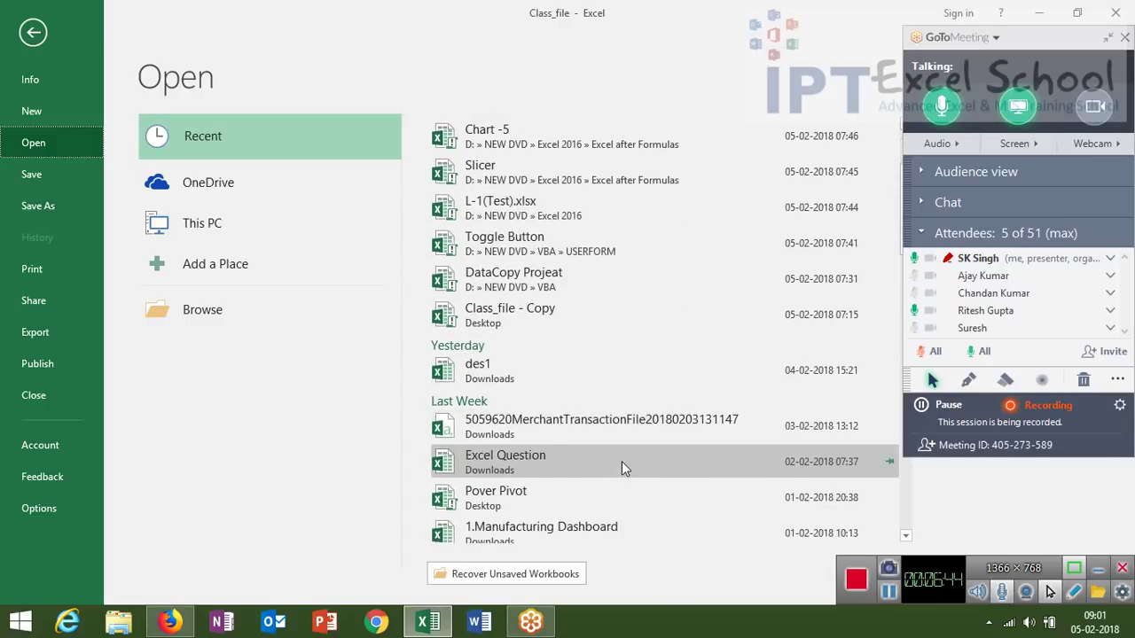
scroll(622, 461, "down", 2)
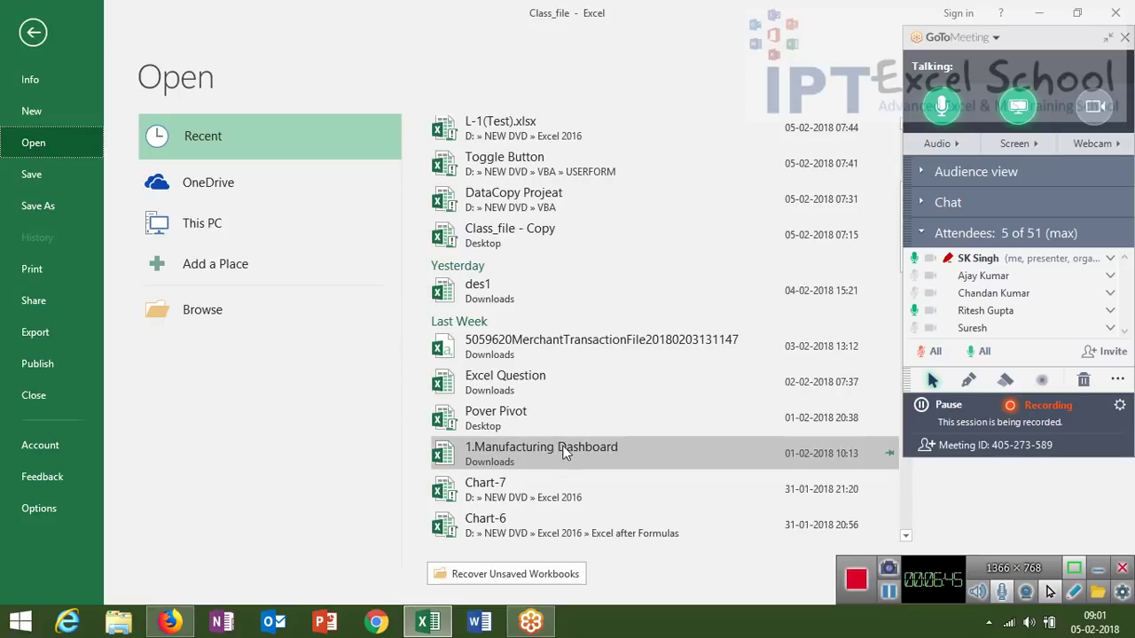
scroll(582, 465, "down", 1)
key("Escape")
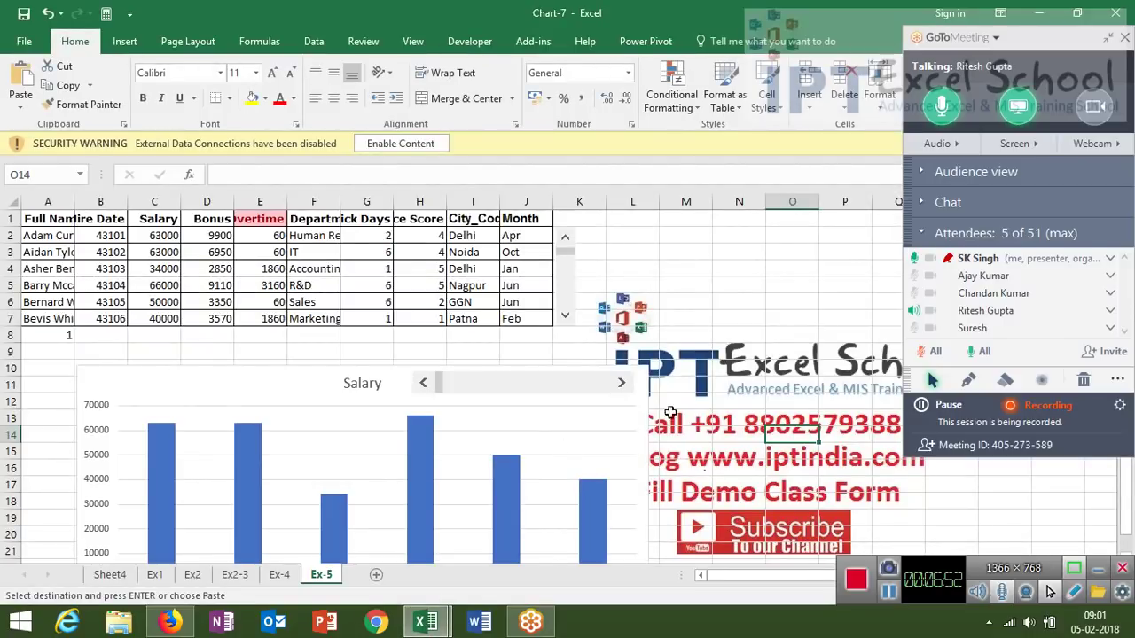
left_click(409, 145)
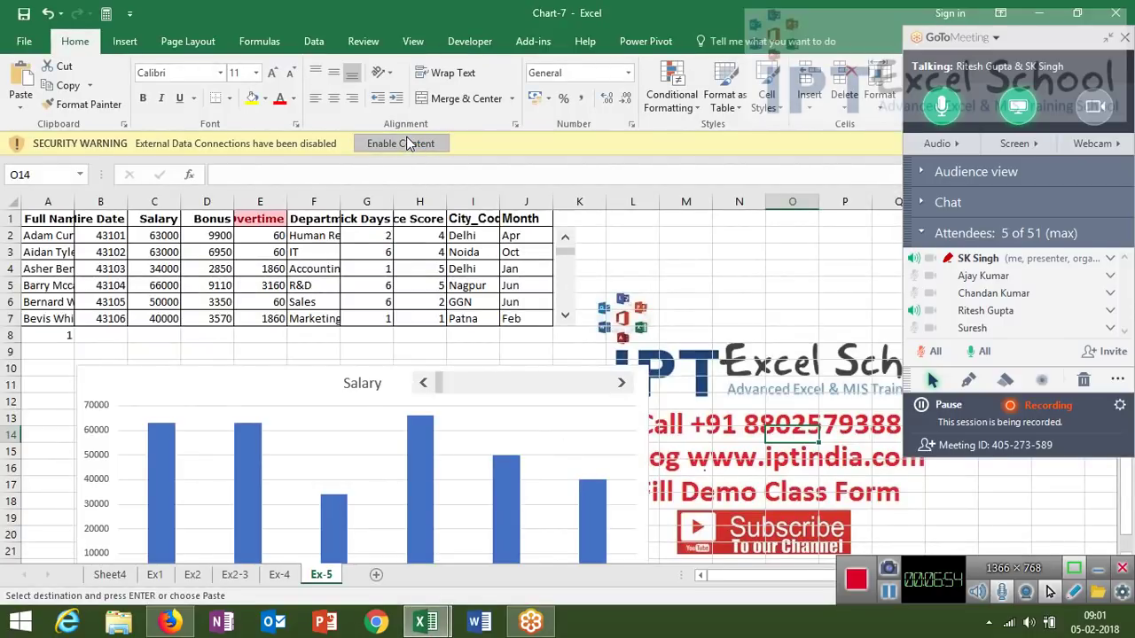
left_click(1116, 15)
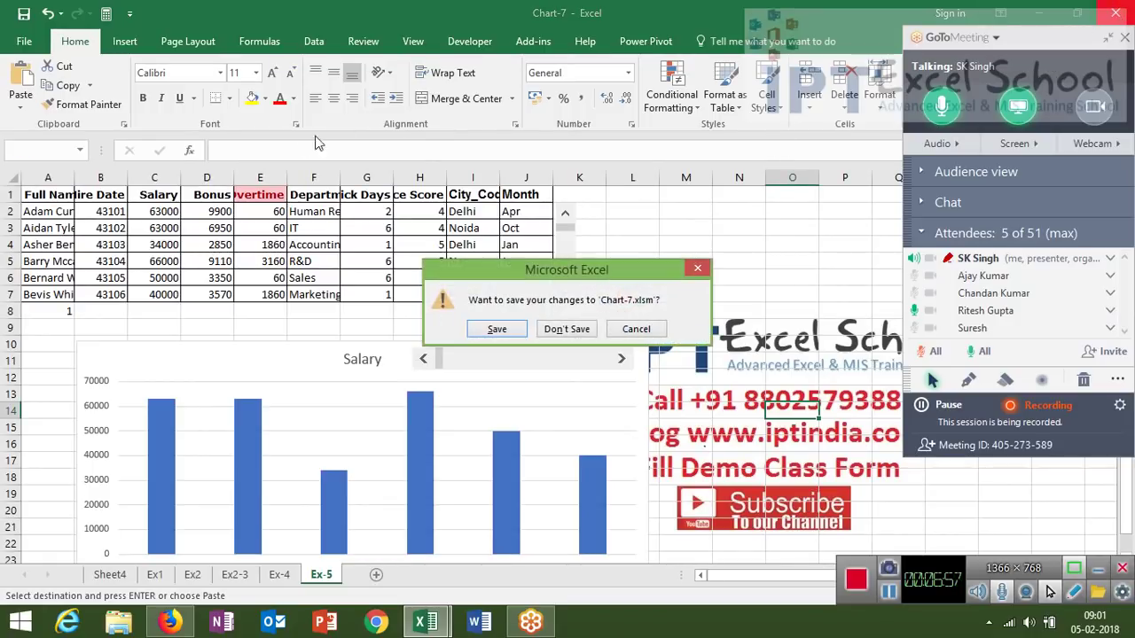
left_click(585, 330)
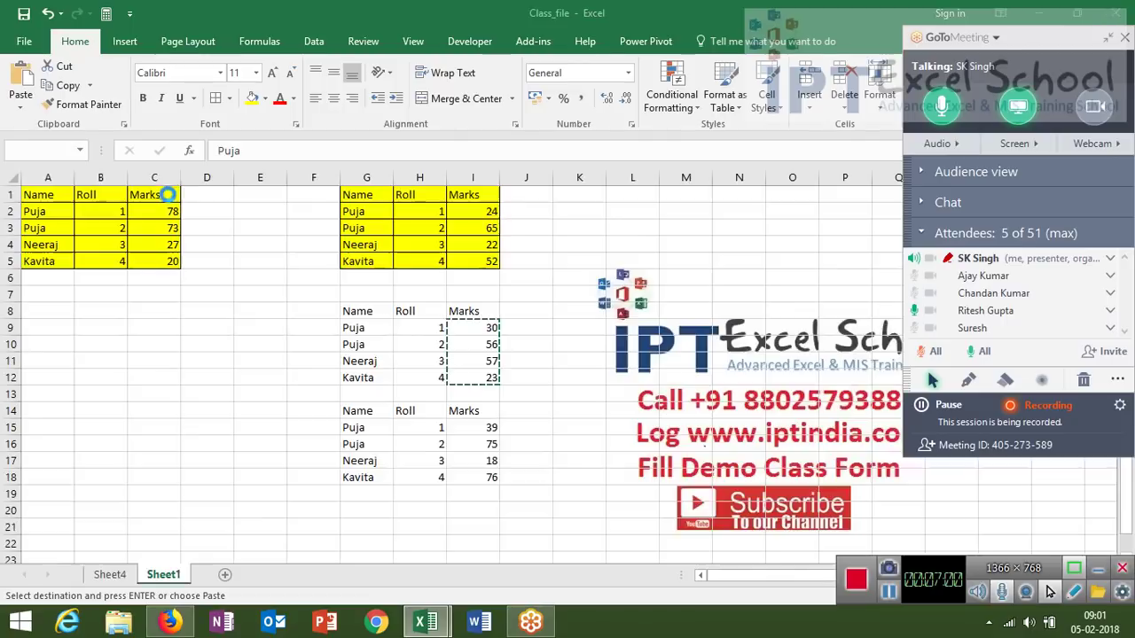
- Open the 1.Manufacturing Dashboard workbook from the Recent workbooks list
left_click(27, 44)
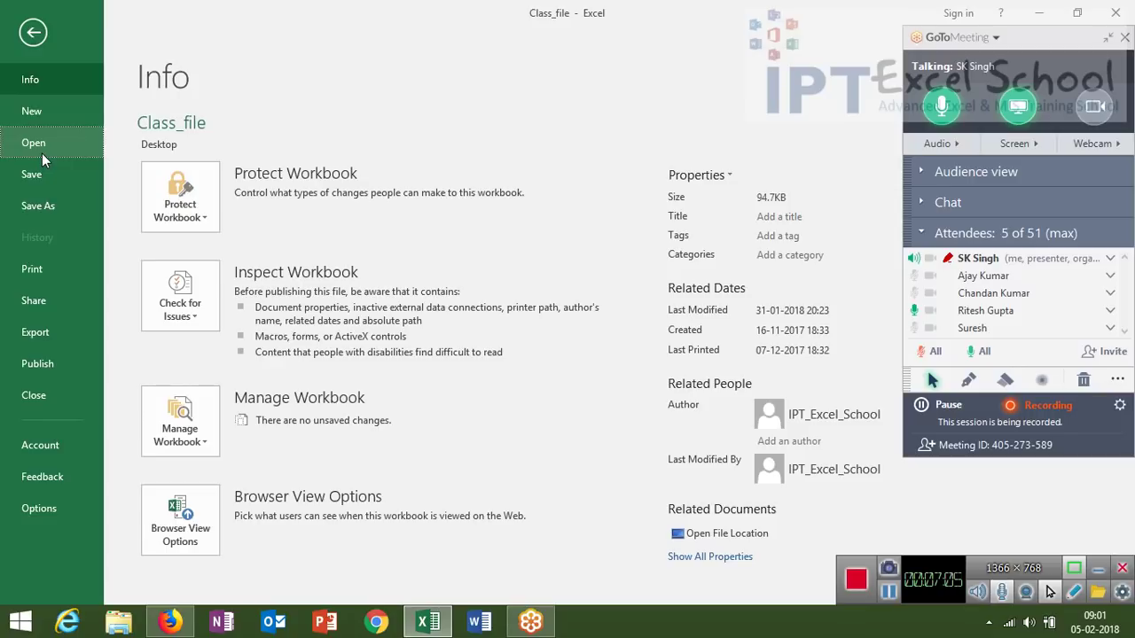
left_click(42, 154)
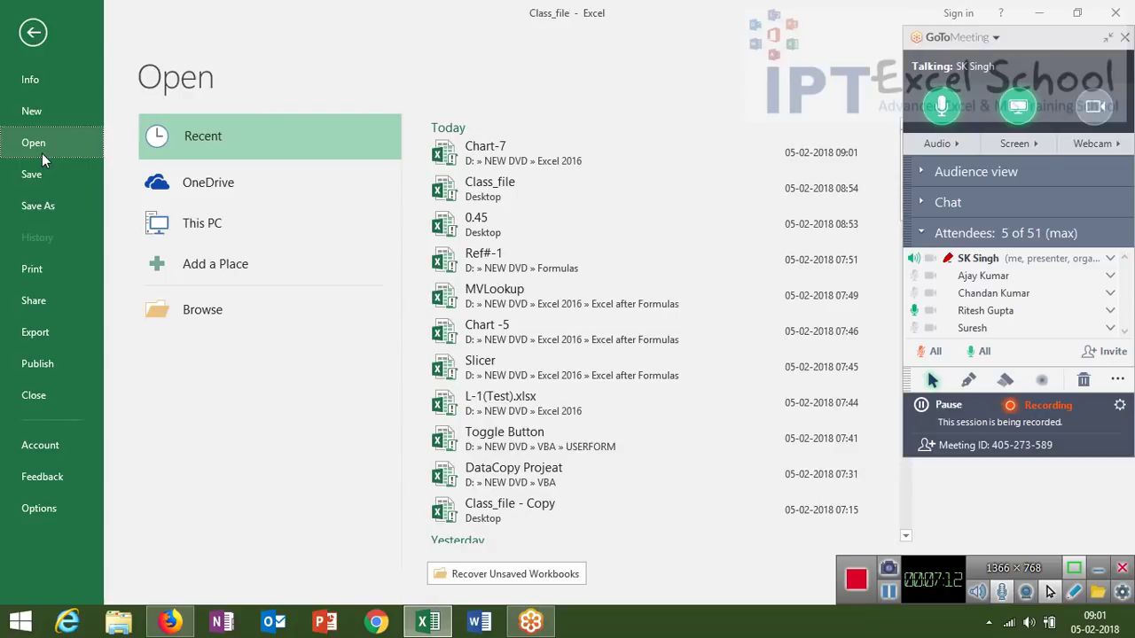
scroll(568, 462, "down", 3)
scroll(568, 462, "down", 2)
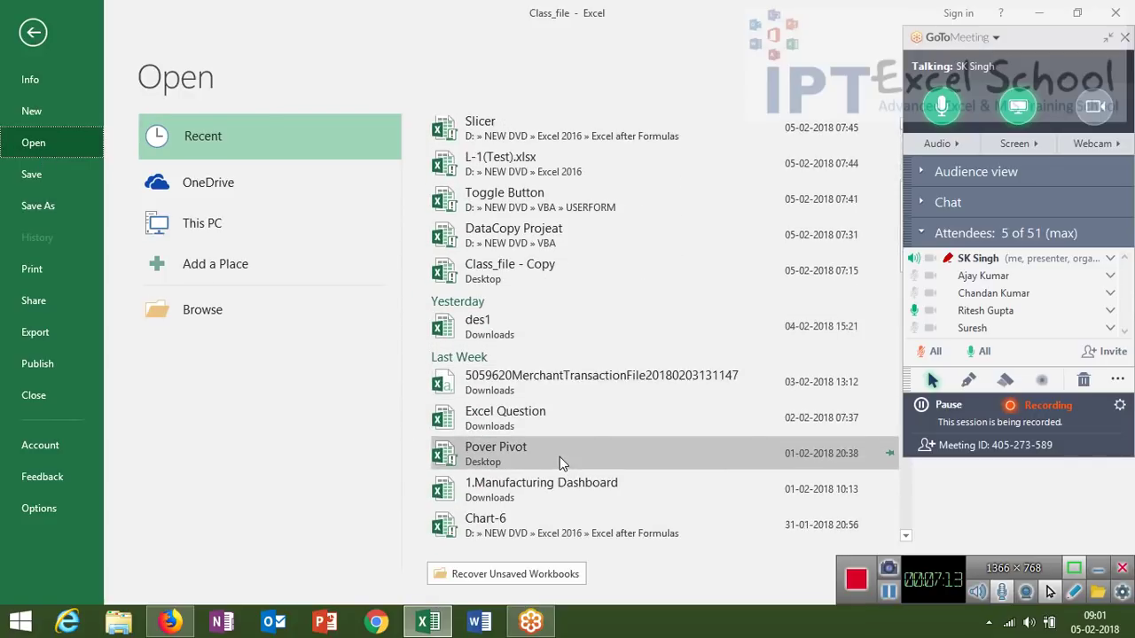
left_click(550, 488)
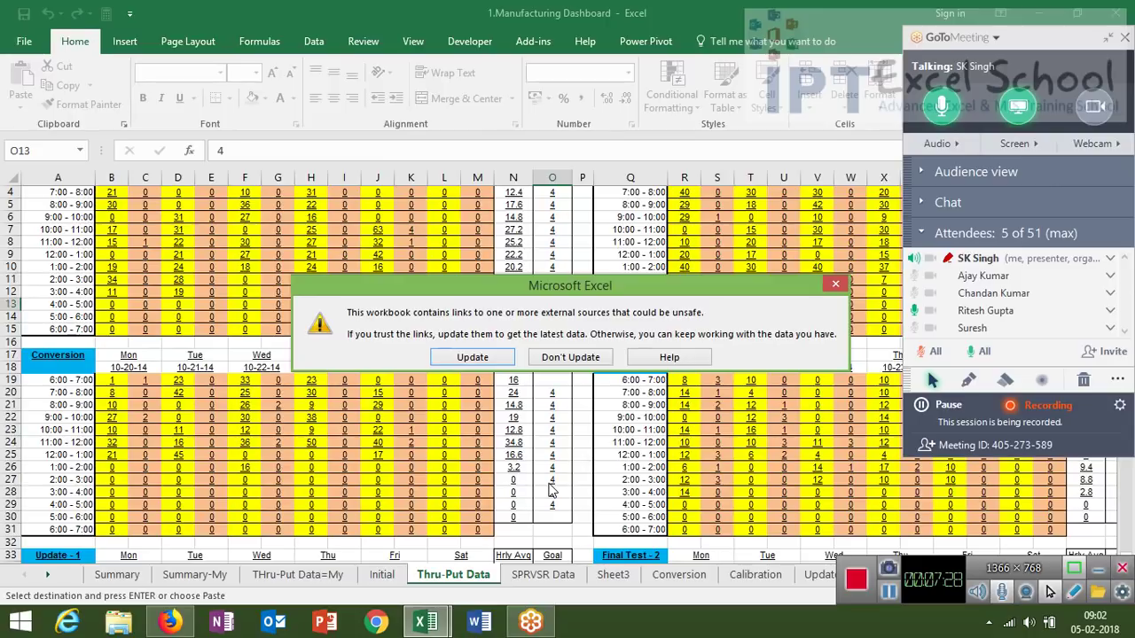
- Decline updating the external links and inspect the VLOOKUP formula in G15
left_click(545, 365)
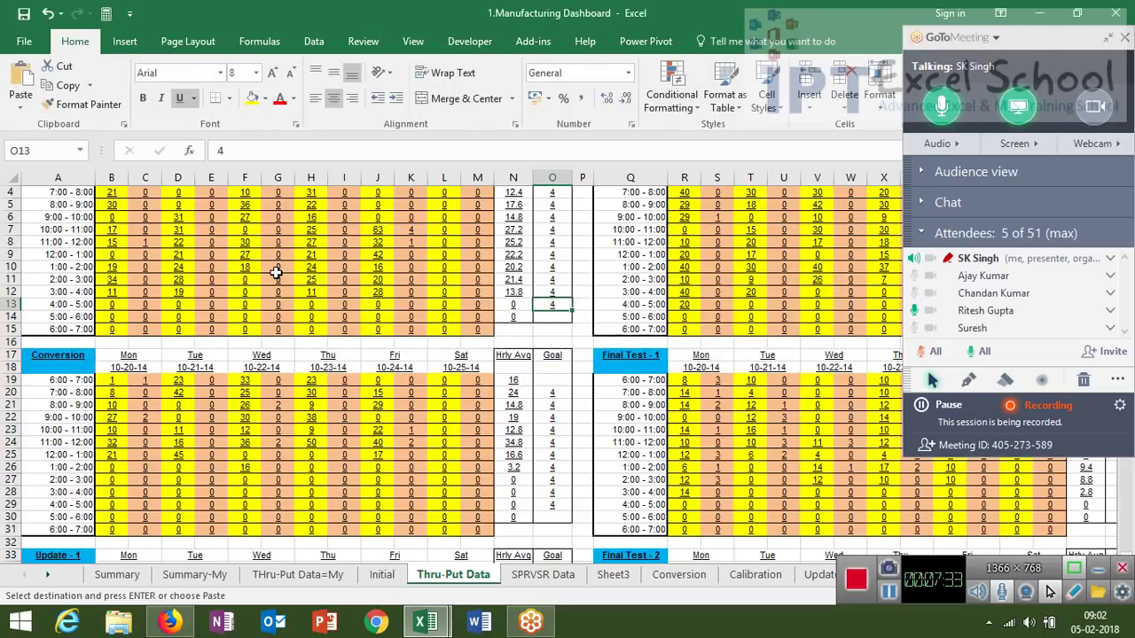
left_click(278, 329)
scroll(307, 499, "up", 1)
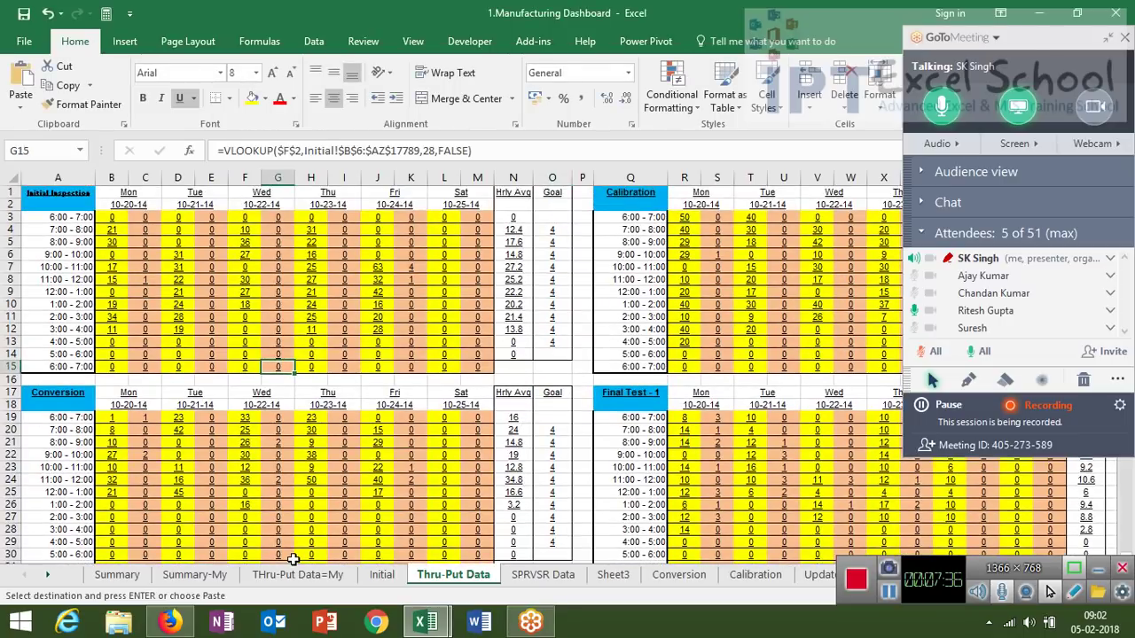
- Browse the SPRVSR Data, Sheet3, Conversion and Calibration sheets, then return to Thru-Put Data and select P4
left_click(543, 576)
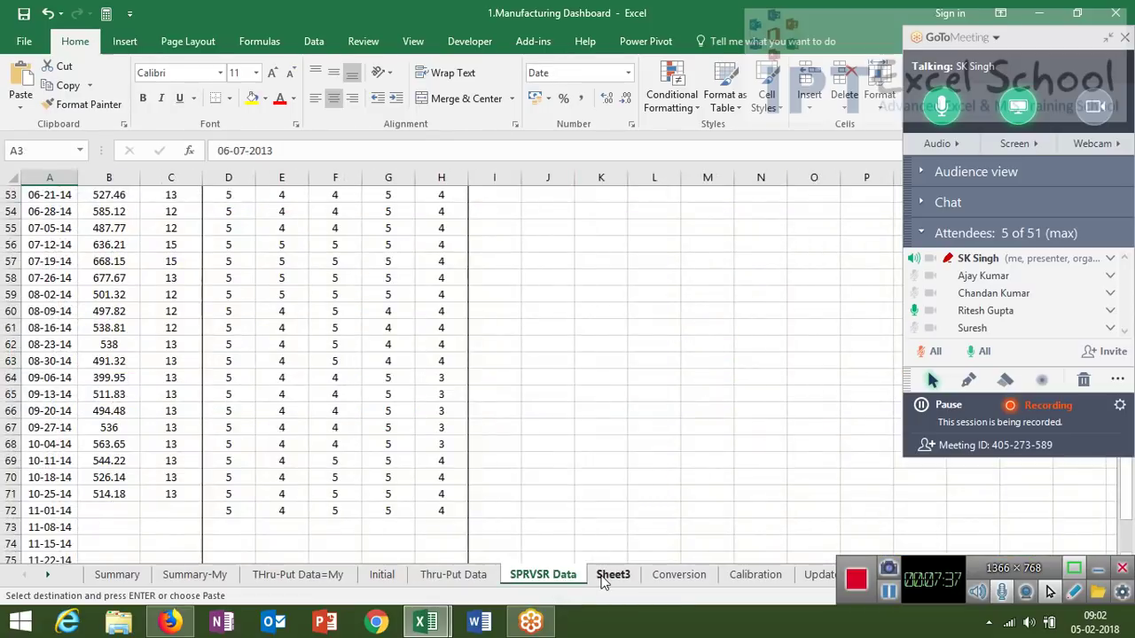
left_click(611, 578)
left_click(679, 577)
left_click(755, 576)
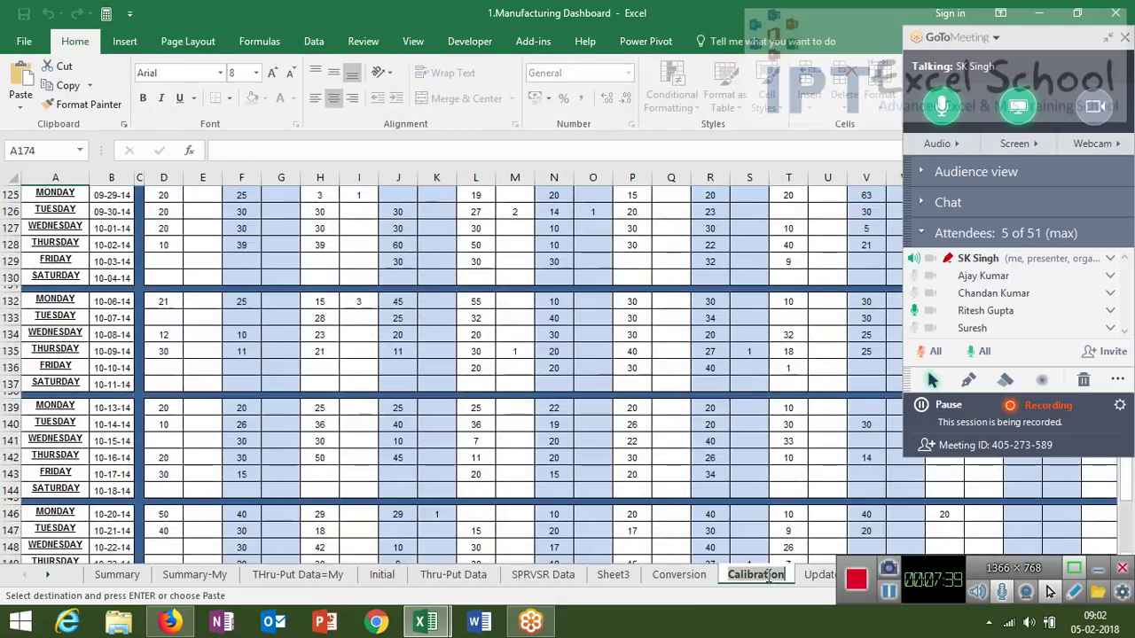
left_click(477, 574)
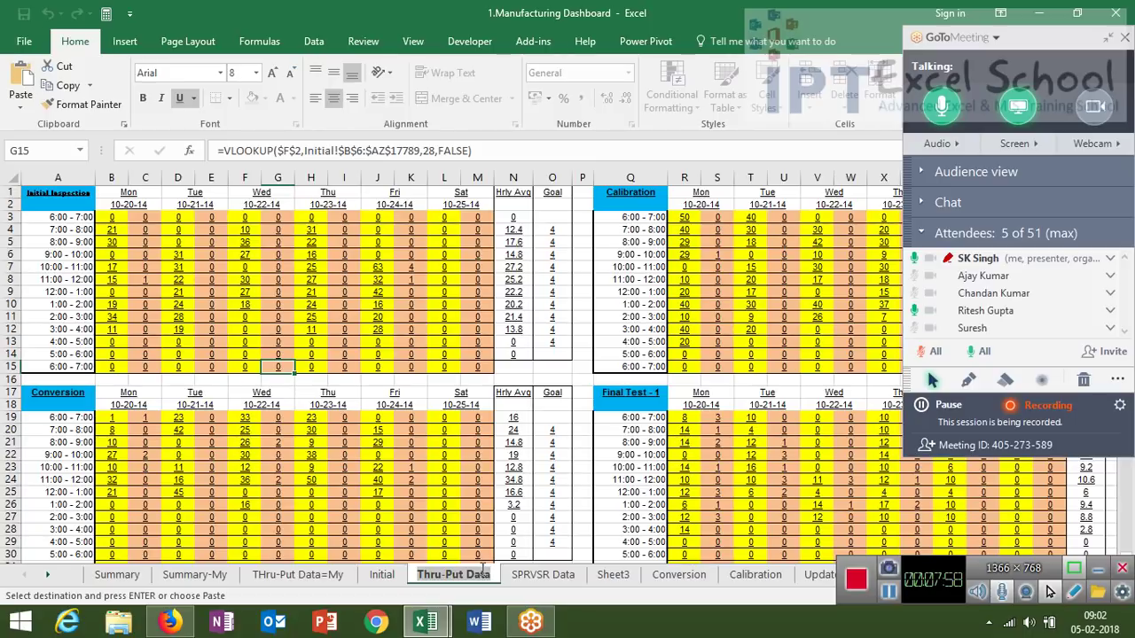
left_click(581, 231)
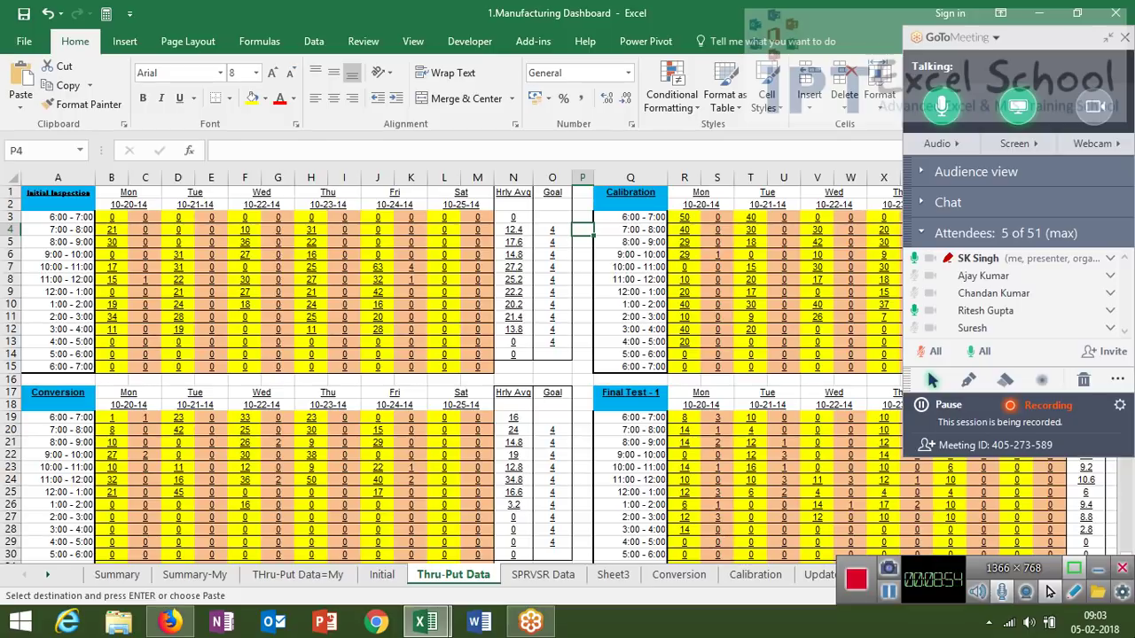
- Copy the Thru-Put Data sheet into a new workbook using Move or Copy with Create a copy
left_click(166, 253)
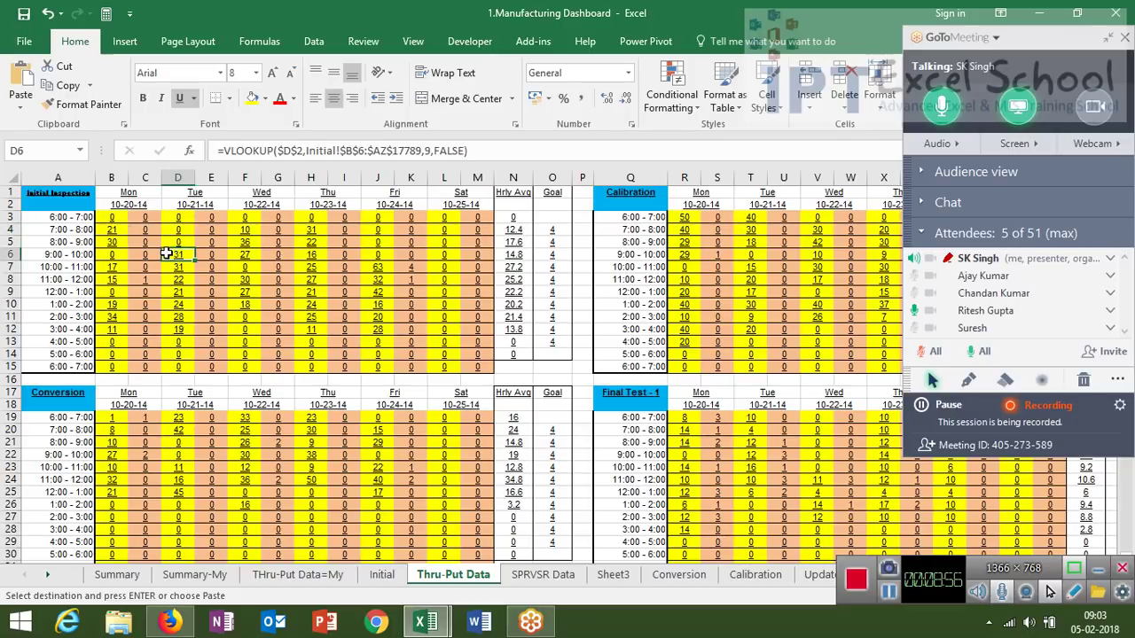
right_click(479, 574)
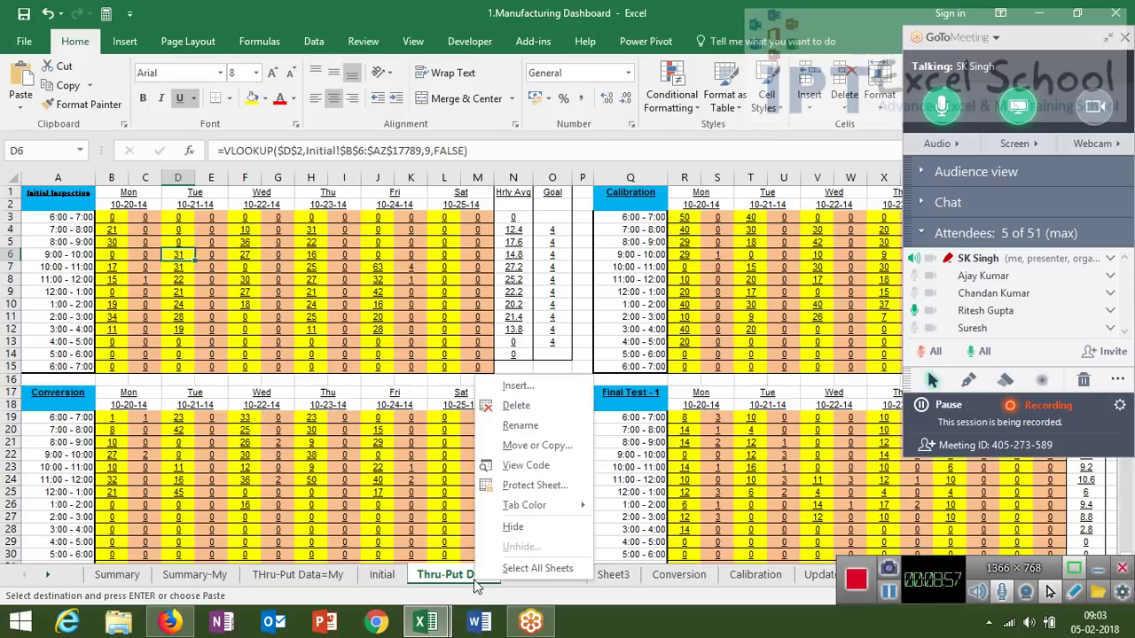
left_click(539, 445)
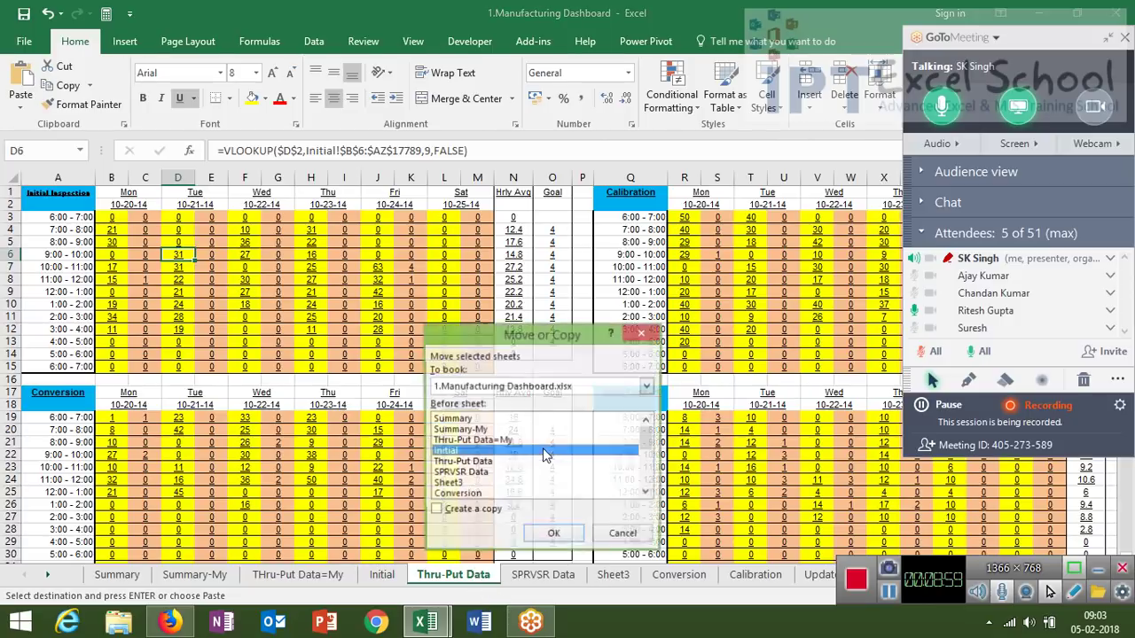
left_click(544, 450)
left_click(479, 511)
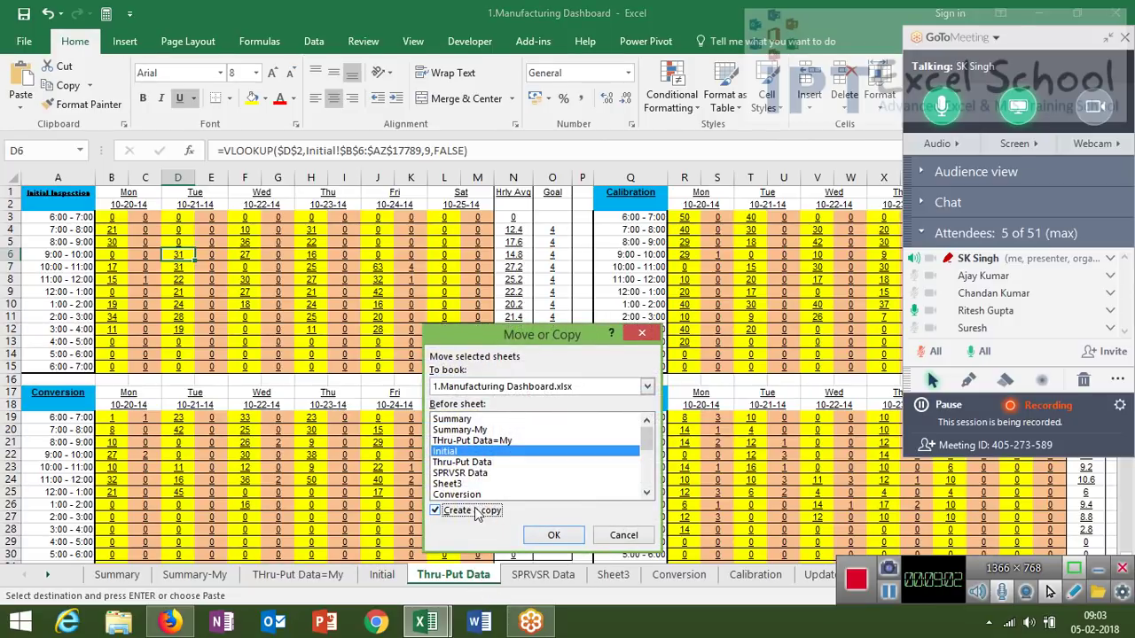
left_click(490, 390)
left_click(492, 400)
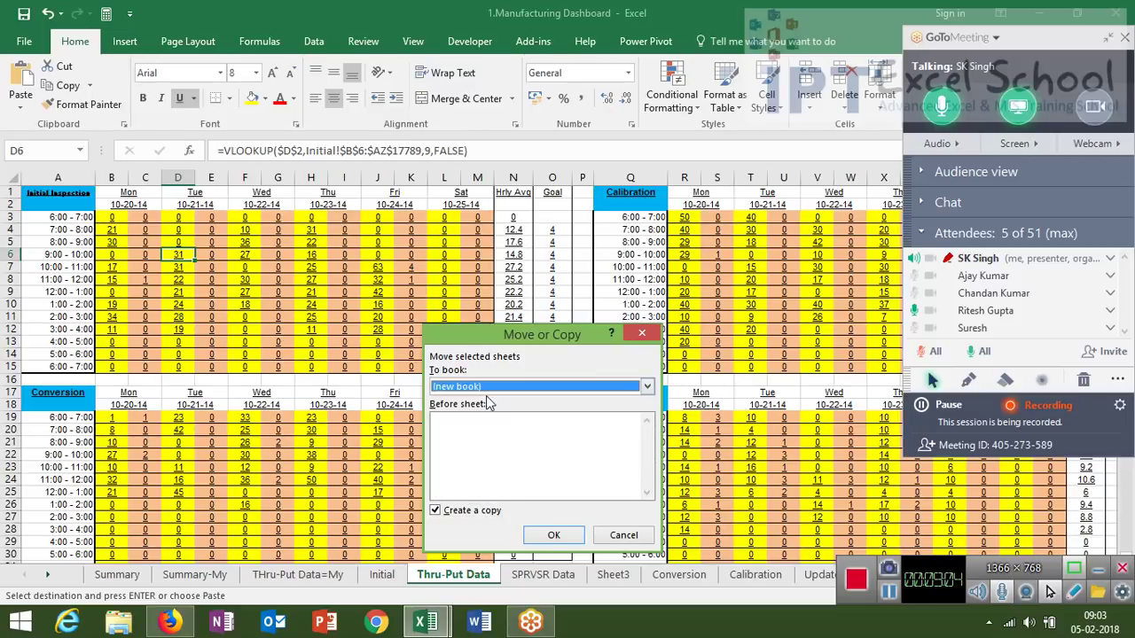
left_click(553, 535)
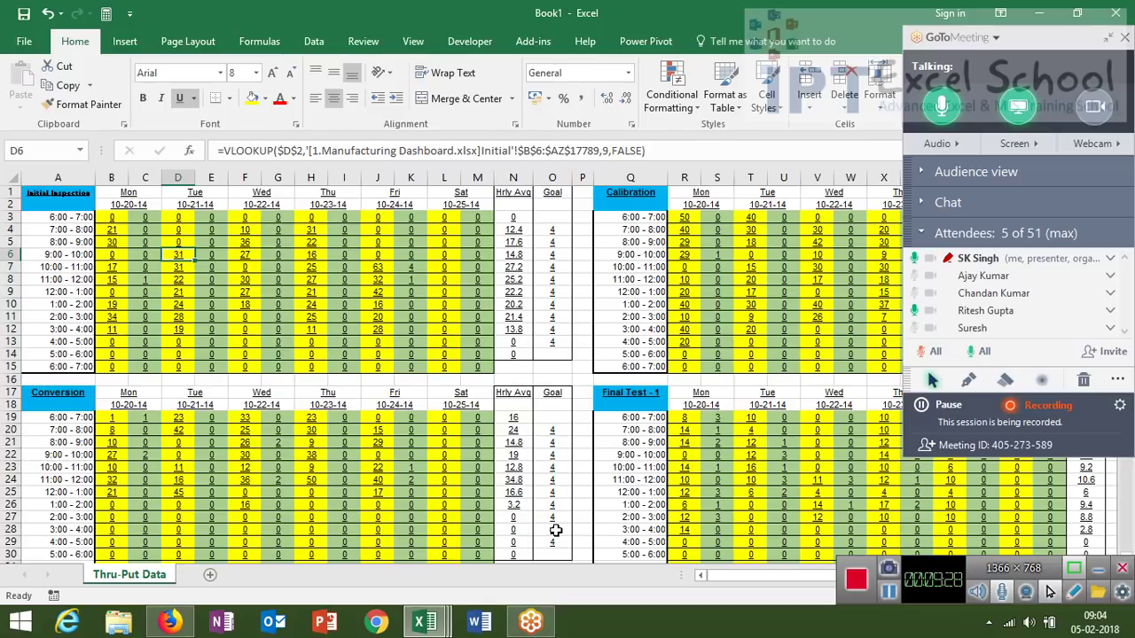
- Check the VLOOKUP formulas in C9 and G9, then select the entire Book1 sheet
left_click(146, 293)
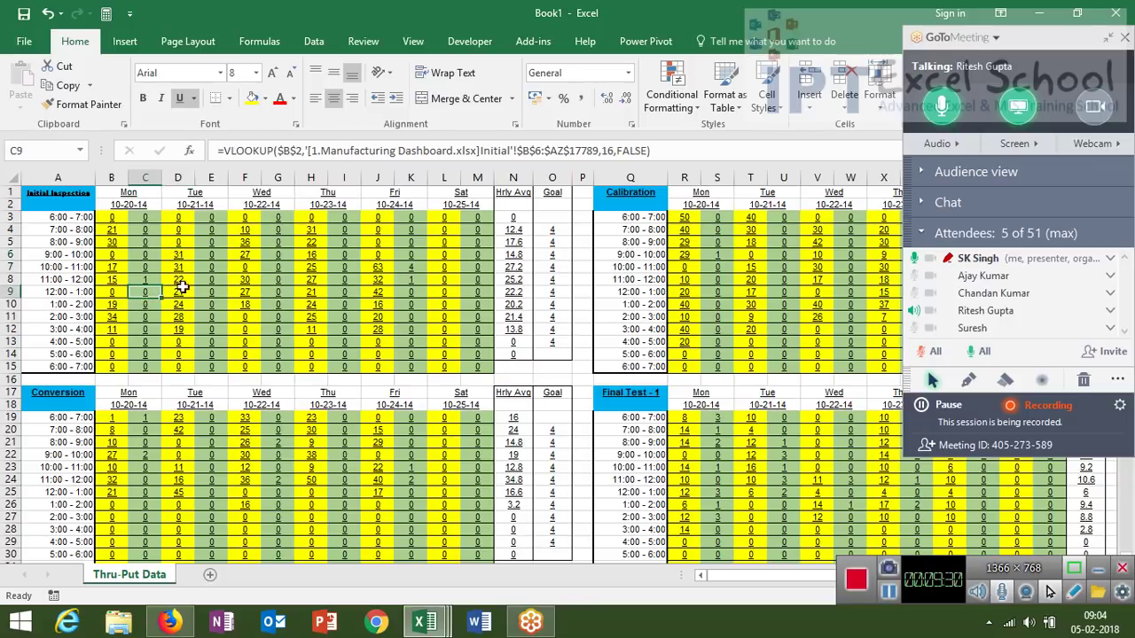
left_click(279, 293)
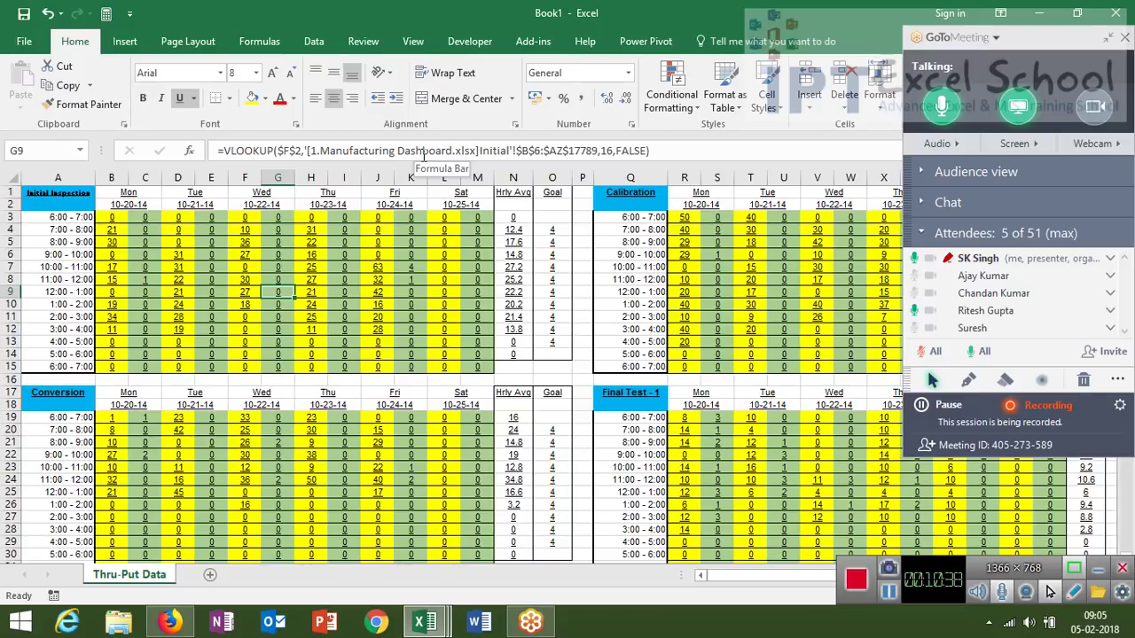
left_click(8, 178)
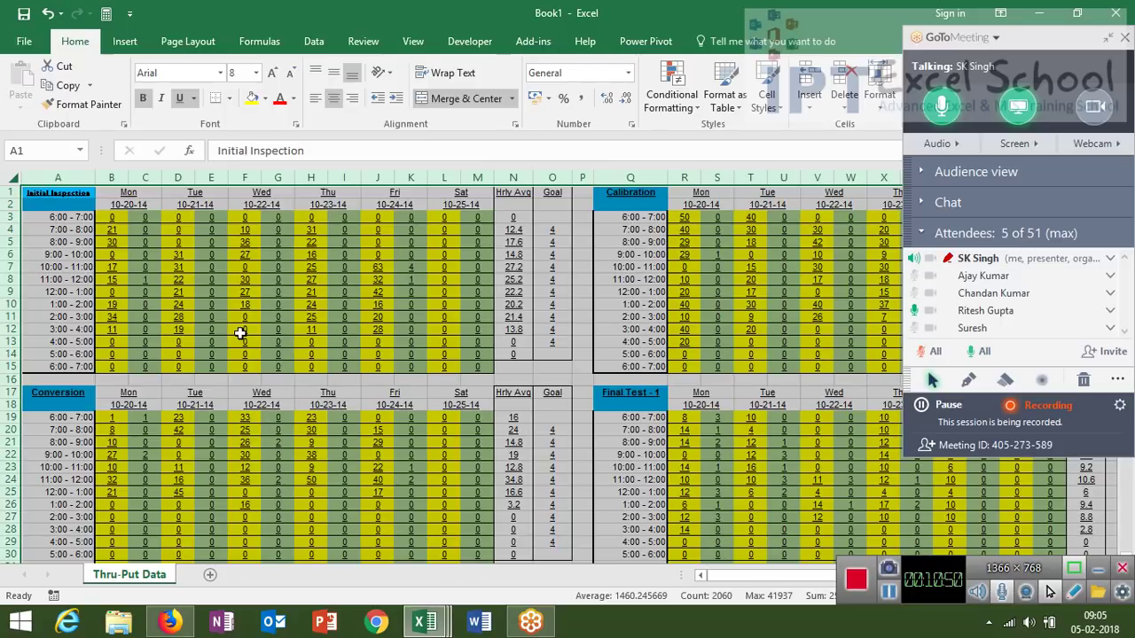
- Copy the whole Book1 sheet and paste it back as values only, replacing the formulas
key("ctrl+c")
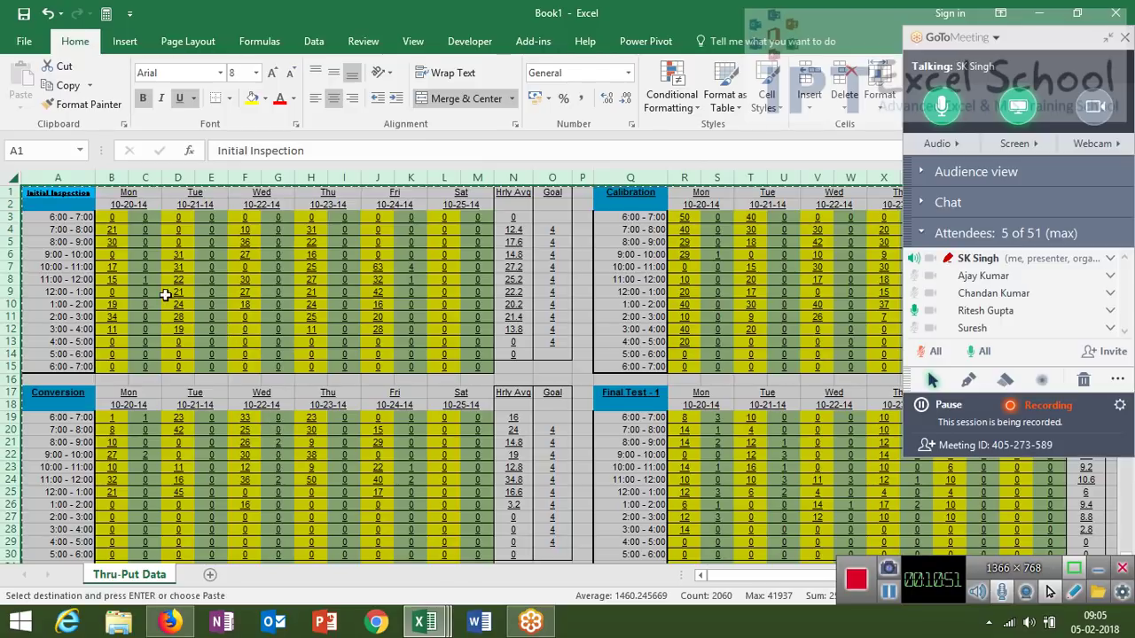
right_click(164, 295)
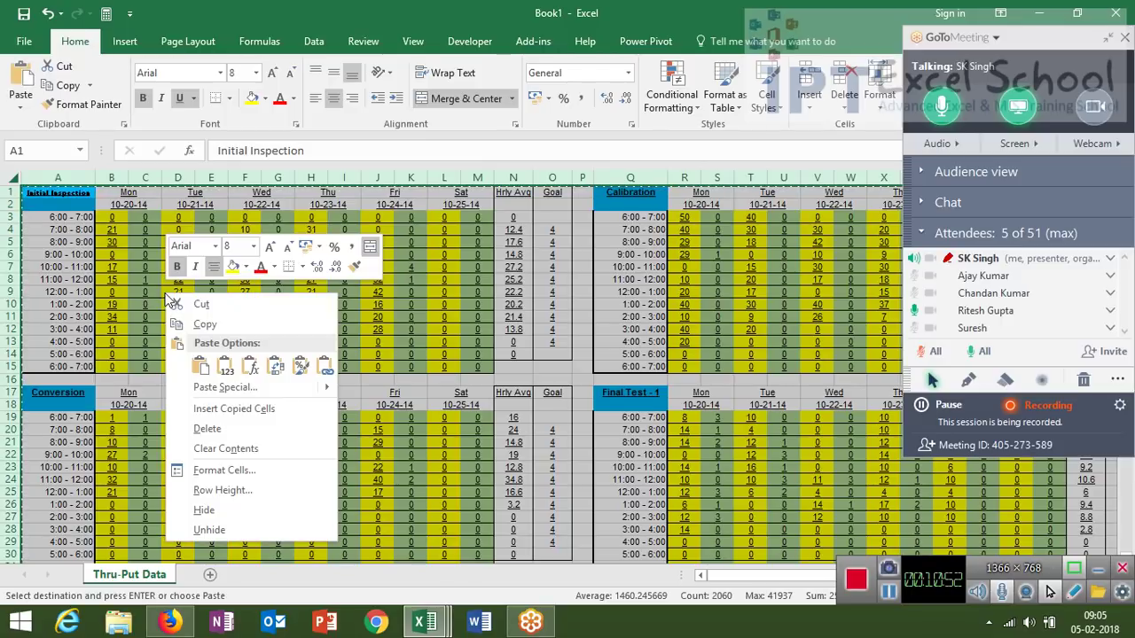
left_click(210, 388)
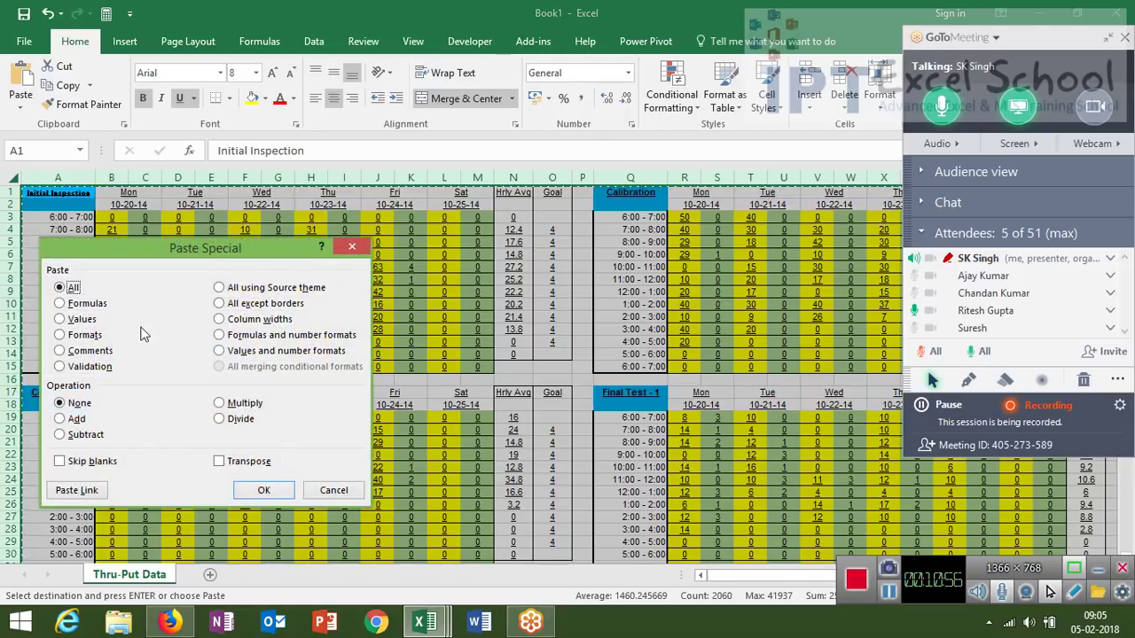
left_click(81, 320)
left_click(278, 492)
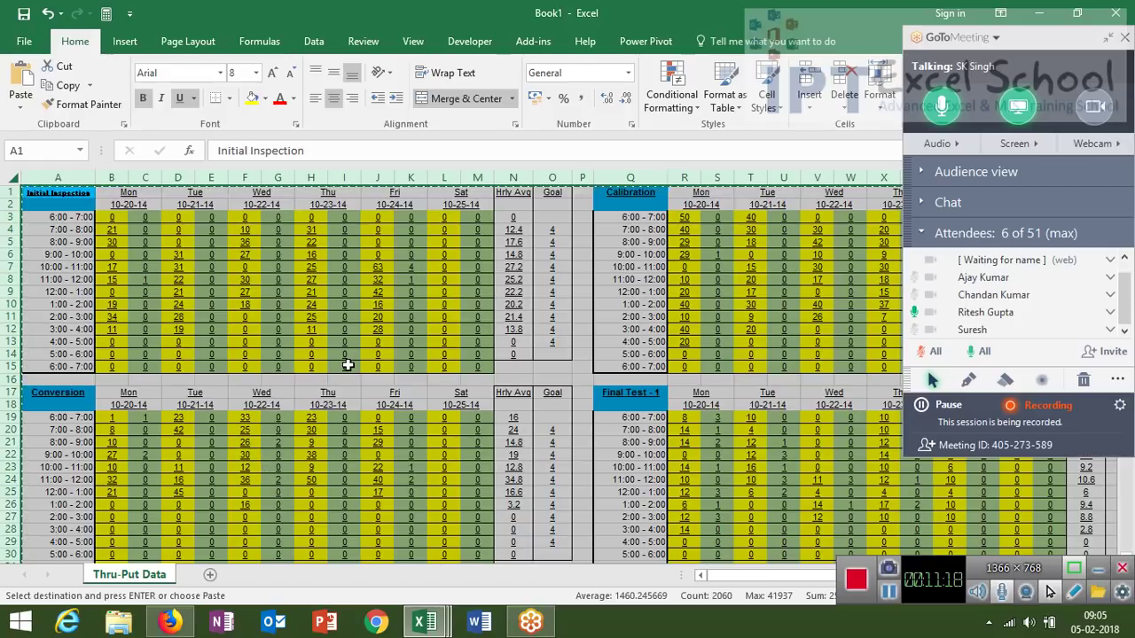
- Cancel the pending copy and close Book1 without saving
key("Escape")
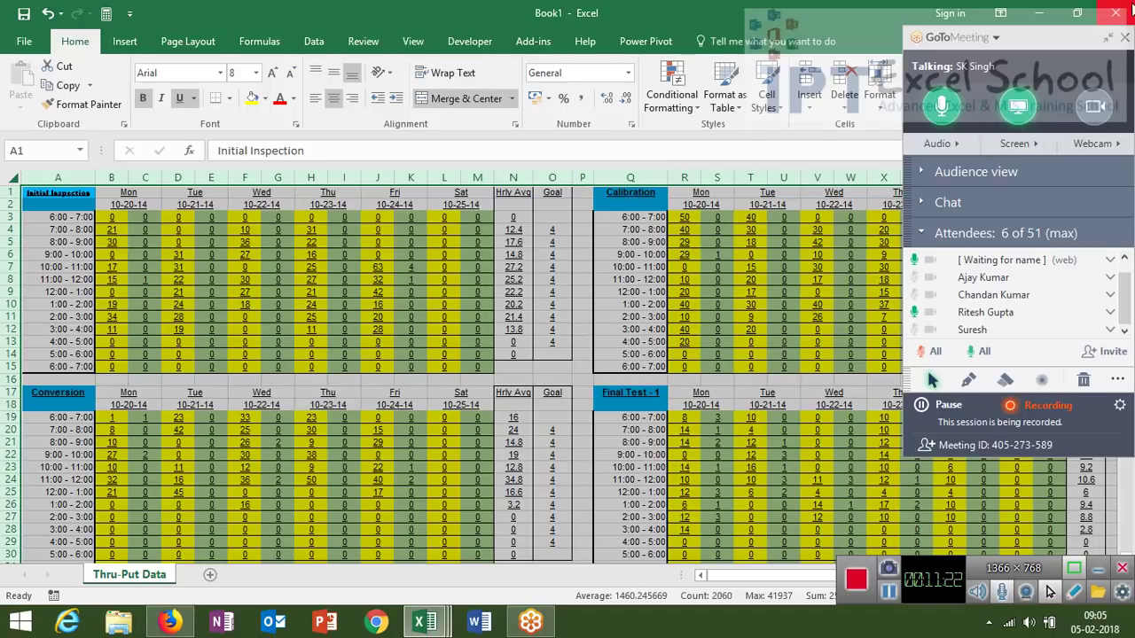
key("alt+F4")
left_click(557, 331)
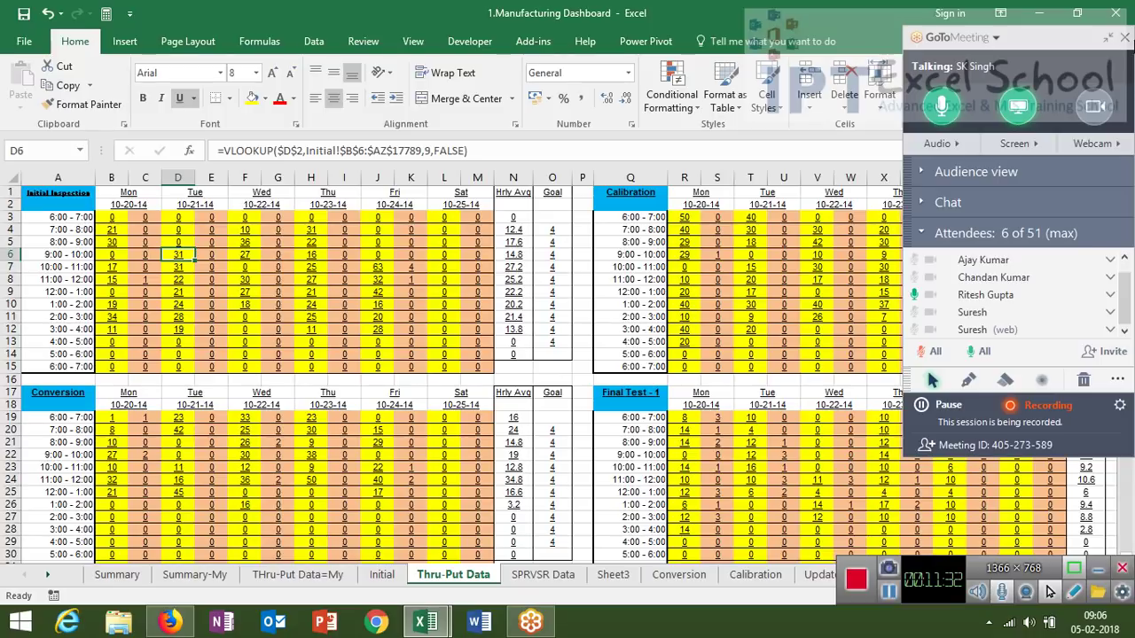
- Close the 1.Manufacturing Dashboard window to return to Class_file
left_click(1116, 13)
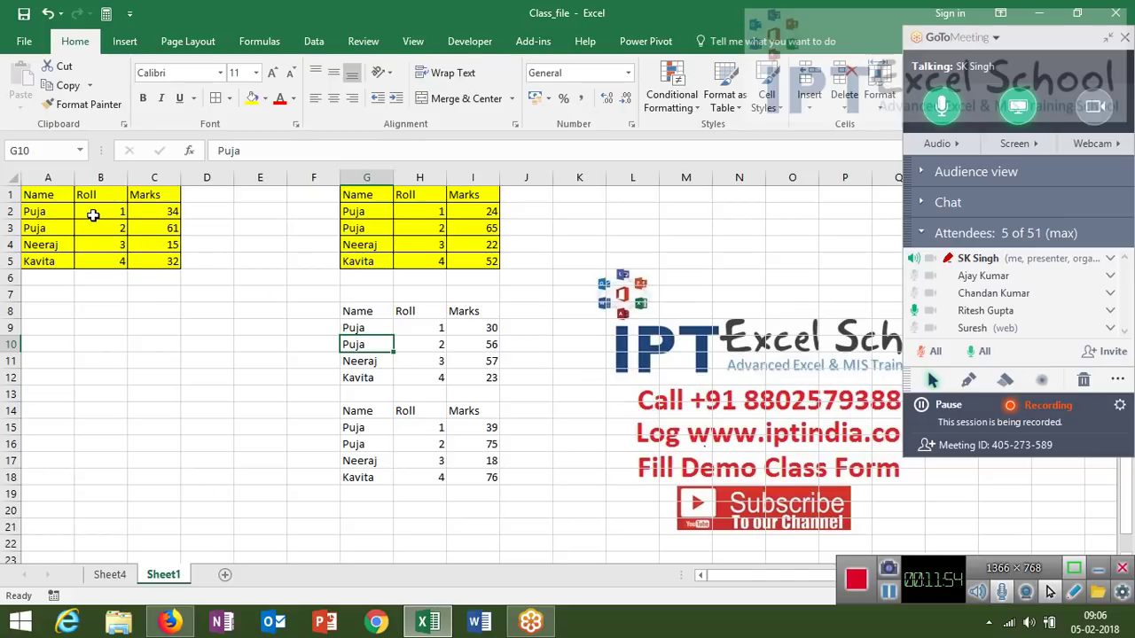
- Copy the A1:C5 table and paste only its formats into C17
mouse_move(56, 199)
left_mouse_down()
mouse_move(125, 257)
mouse_move(147, 260)
left_mouse_up()
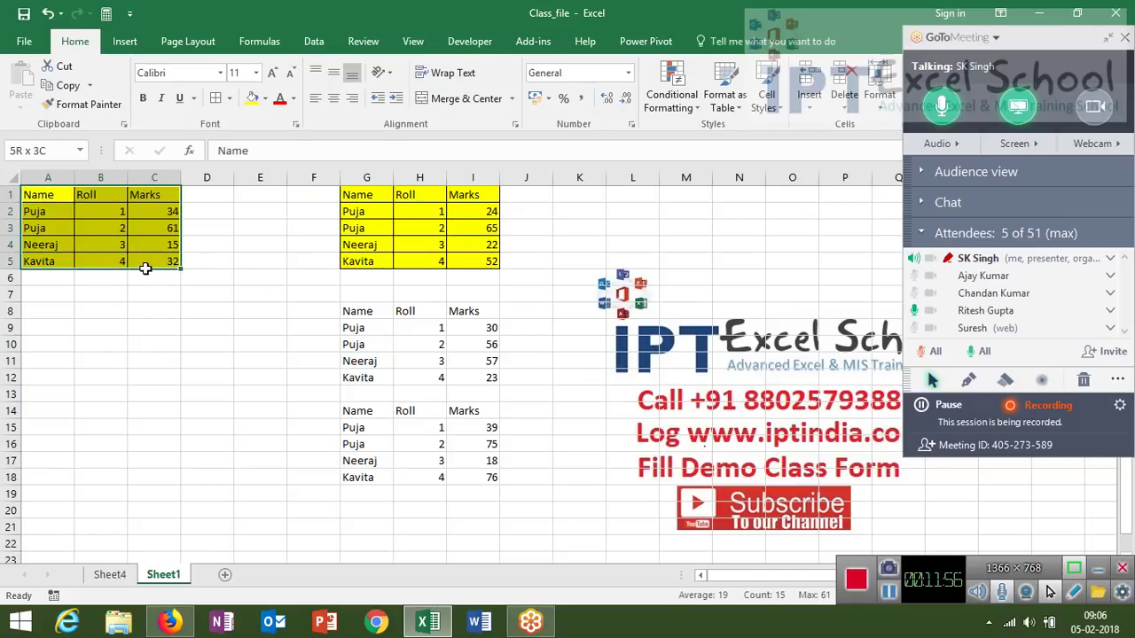
key("ctrl+c")
key("ctrl+q")
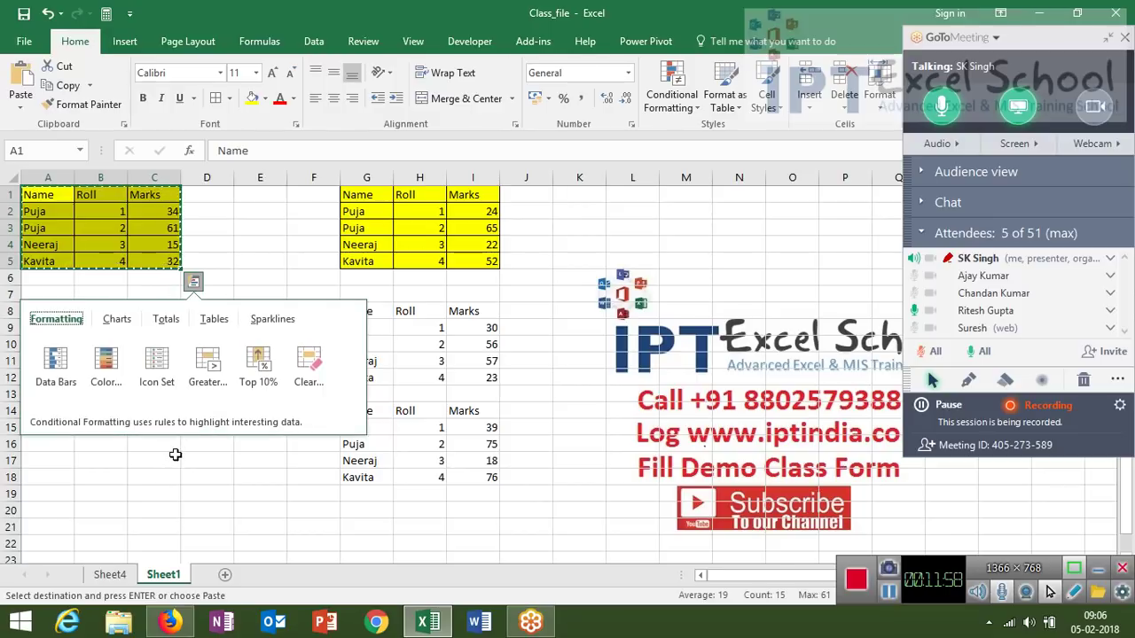
right_click(176, 458)
left_click(236, 197)
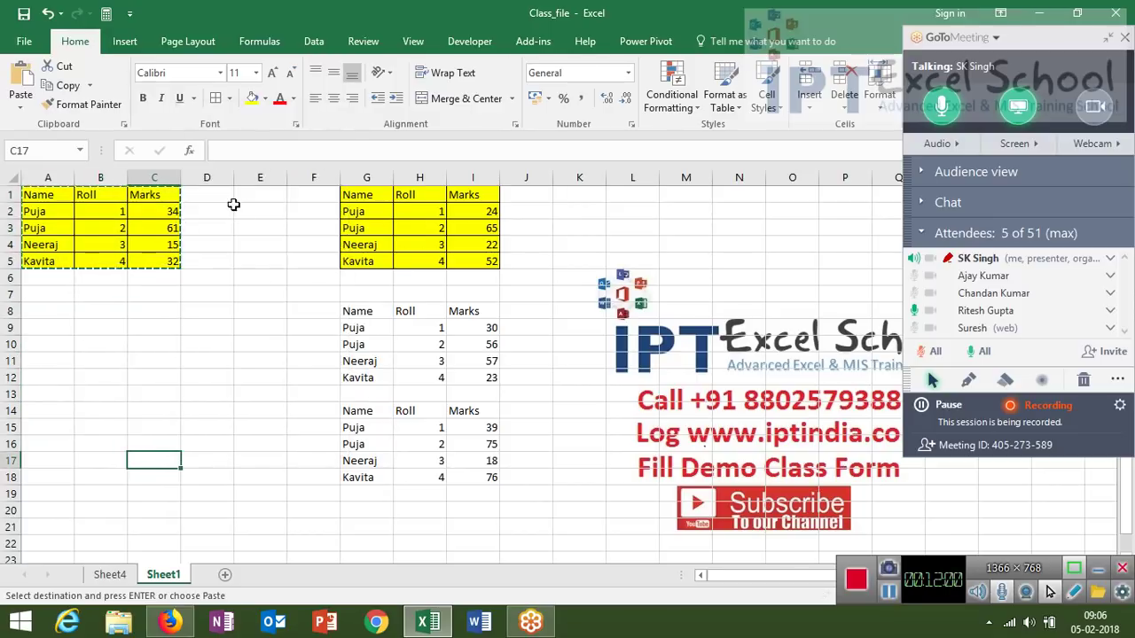
left_click(108, 158)
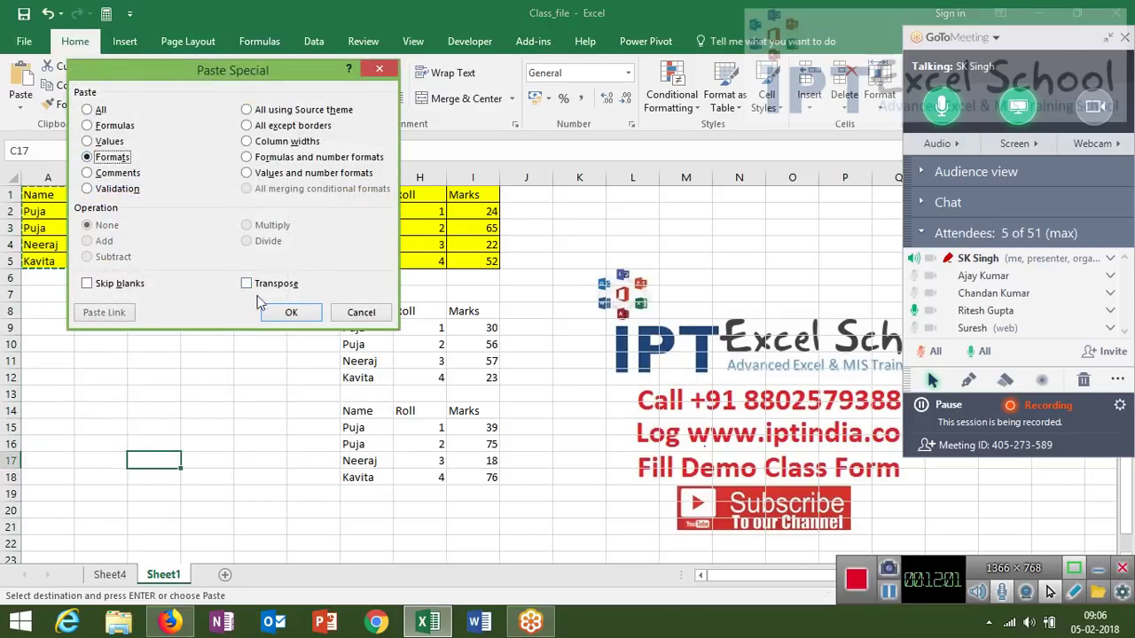
left_click(282, 312)
- Paste the table into C9 with Paste Special All except borders
left_click(167, 321)
right_click(166, 321)
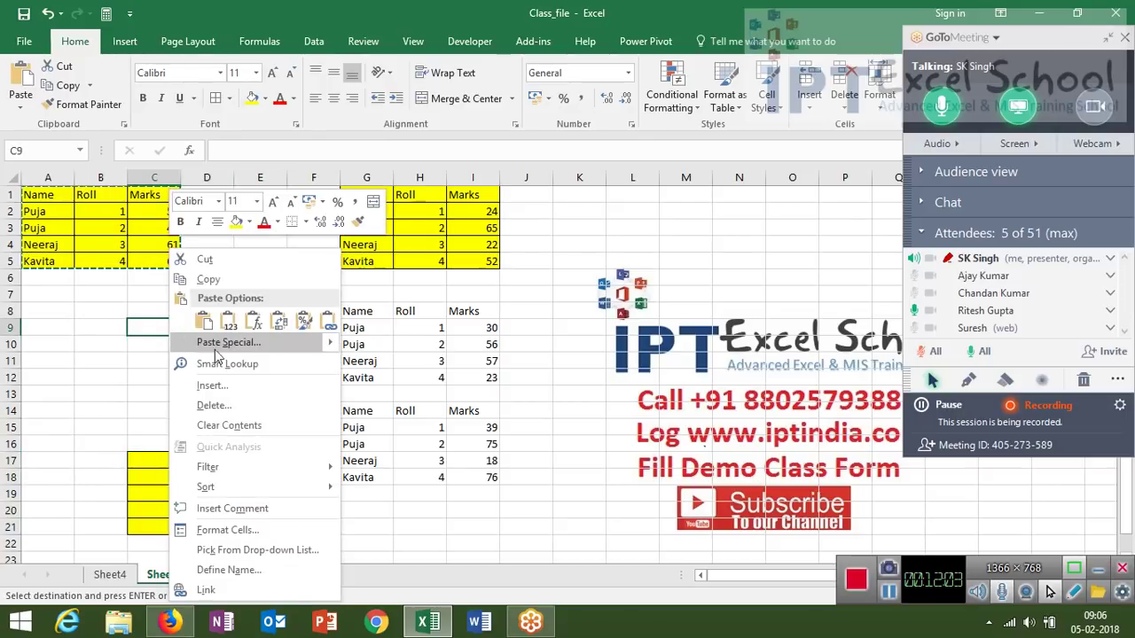
left_click(169, 344)
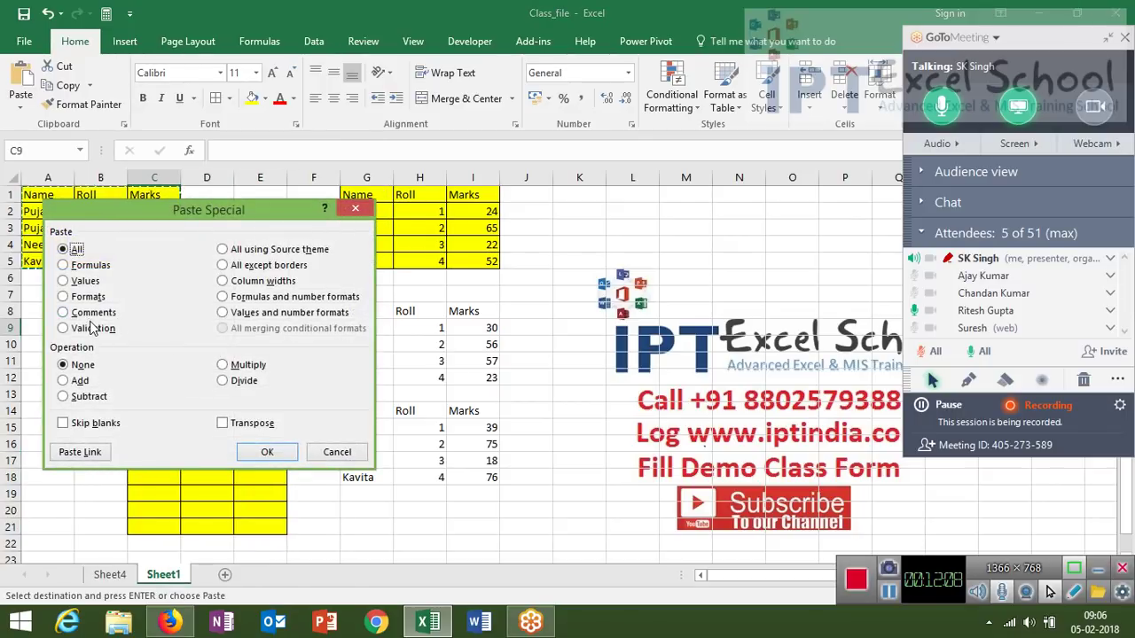
left_click(297, 265)
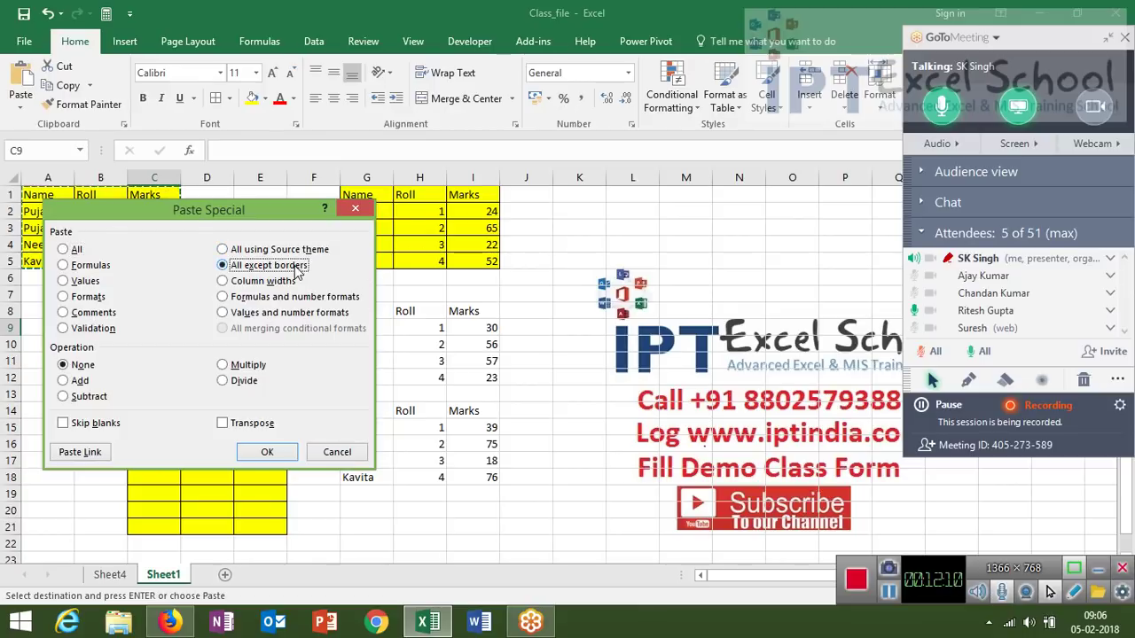
left_click(285, 453)
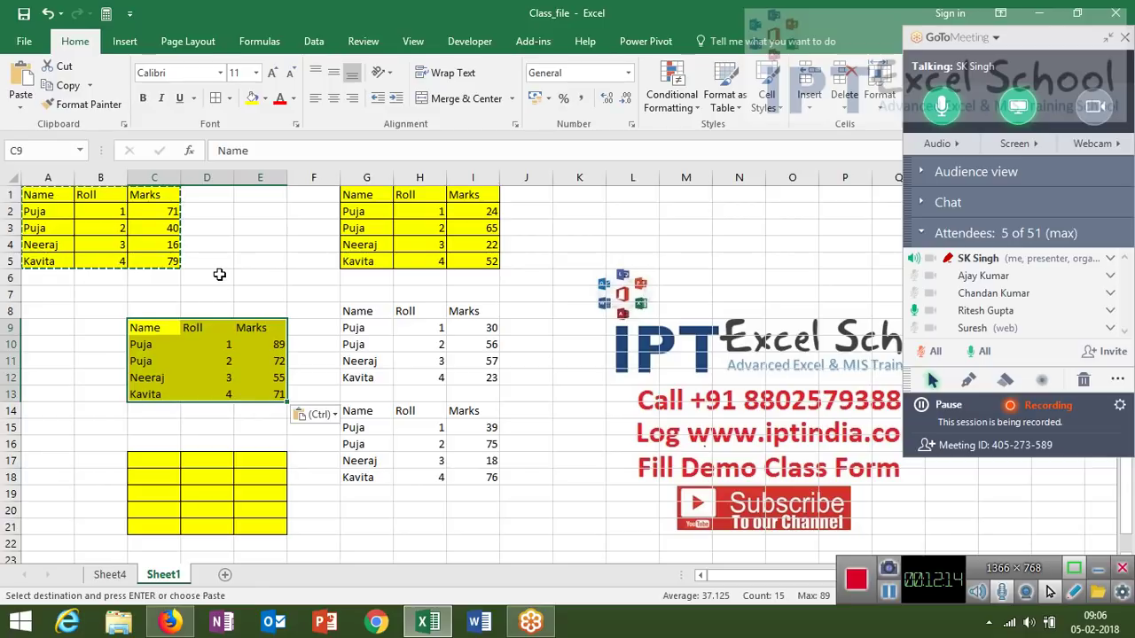
left_click(20, 327)
- Clear the demo tables in rows 9–22 and columns G:I
left_click_drag(20, 327, 18, 540)
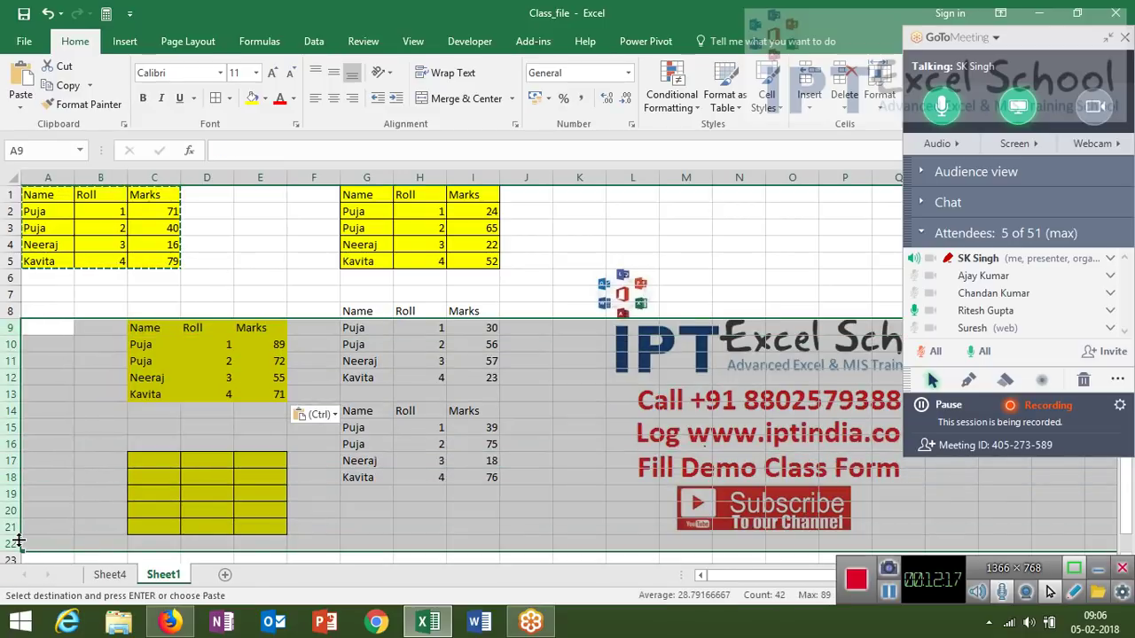
key("Delete")
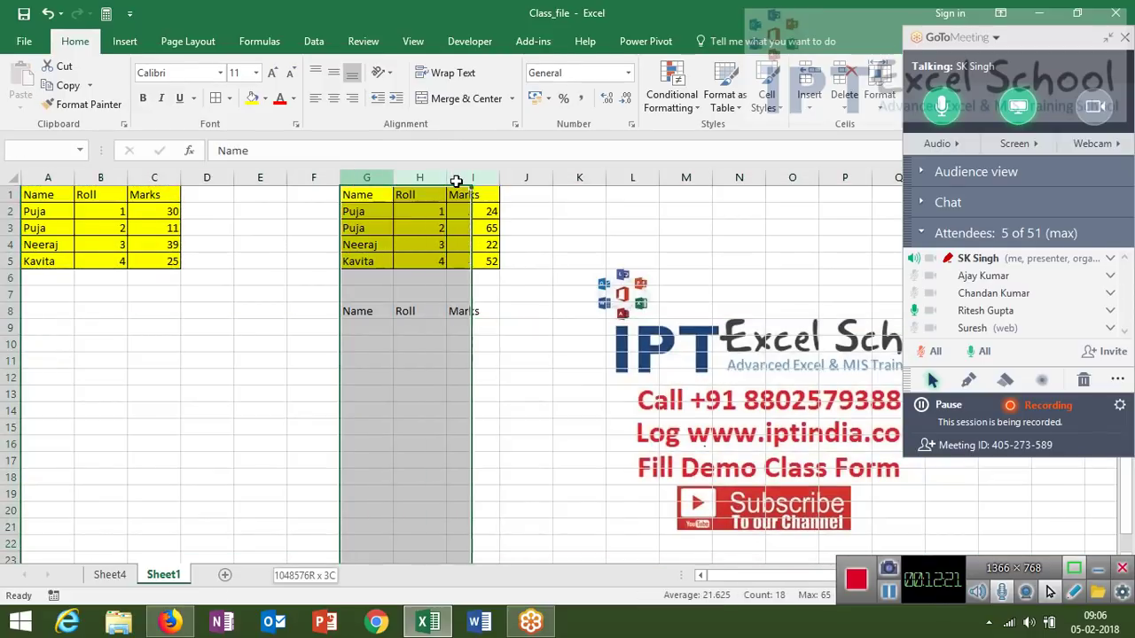
left_click_drag(351, 180, 473, 178)
key("Delete")
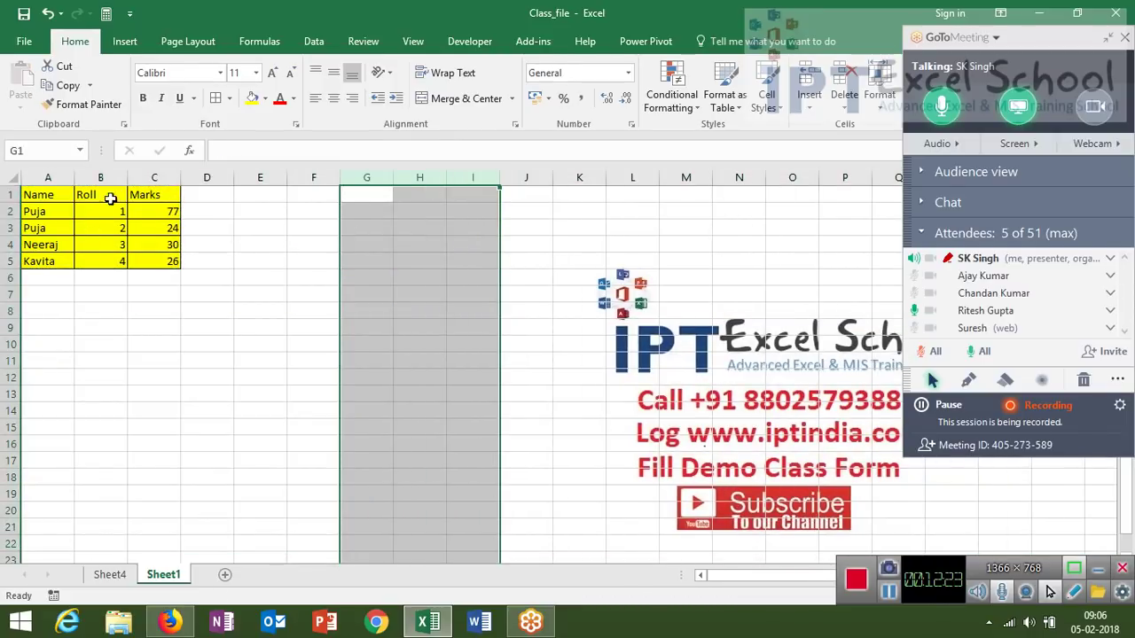
- AutoFit columns A, B and C to their contents
double_click(128, 177)
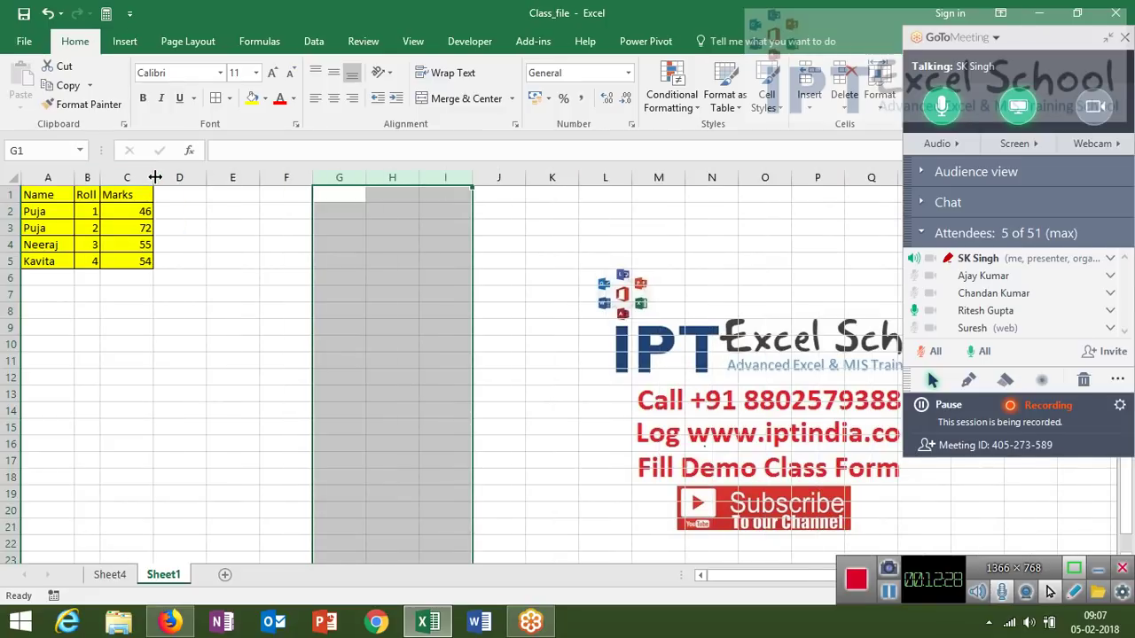
double_click(151, 177)
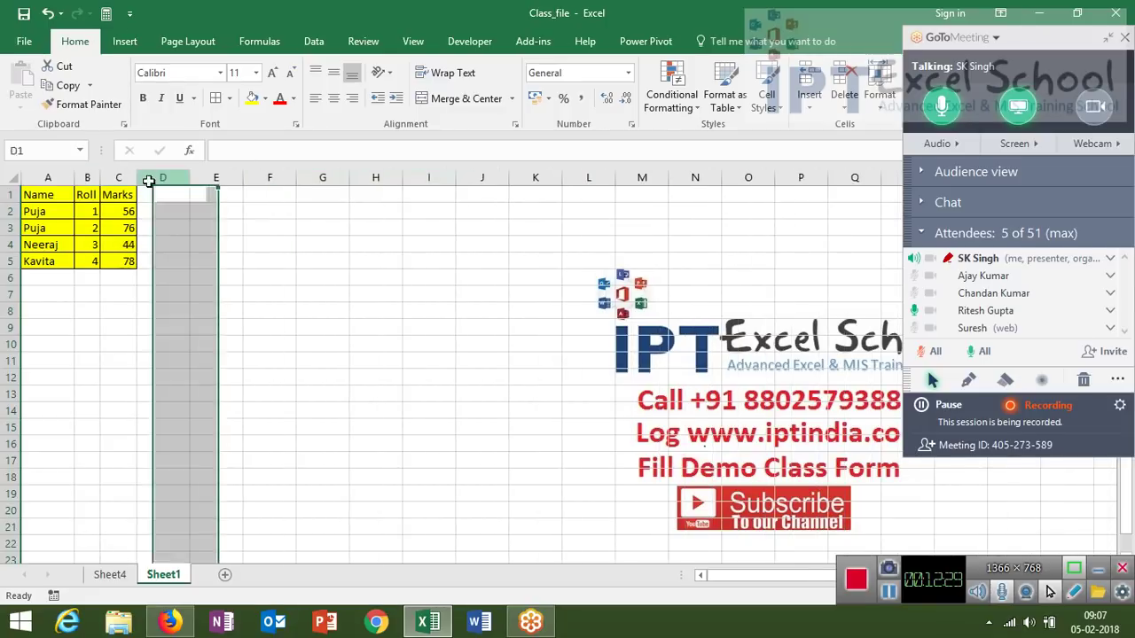
double_click(75, 177)
left_click(75, 177)
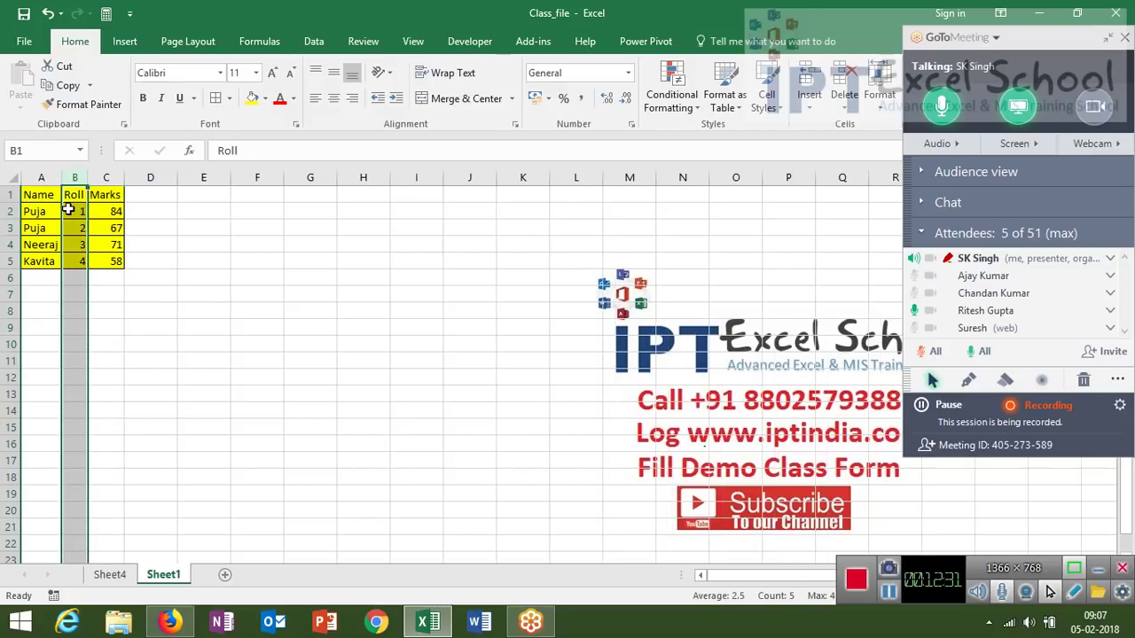
- Copy the A1:C5 table and select J1 as the paste destination
left_click_drag(38, 197, 38, 213)
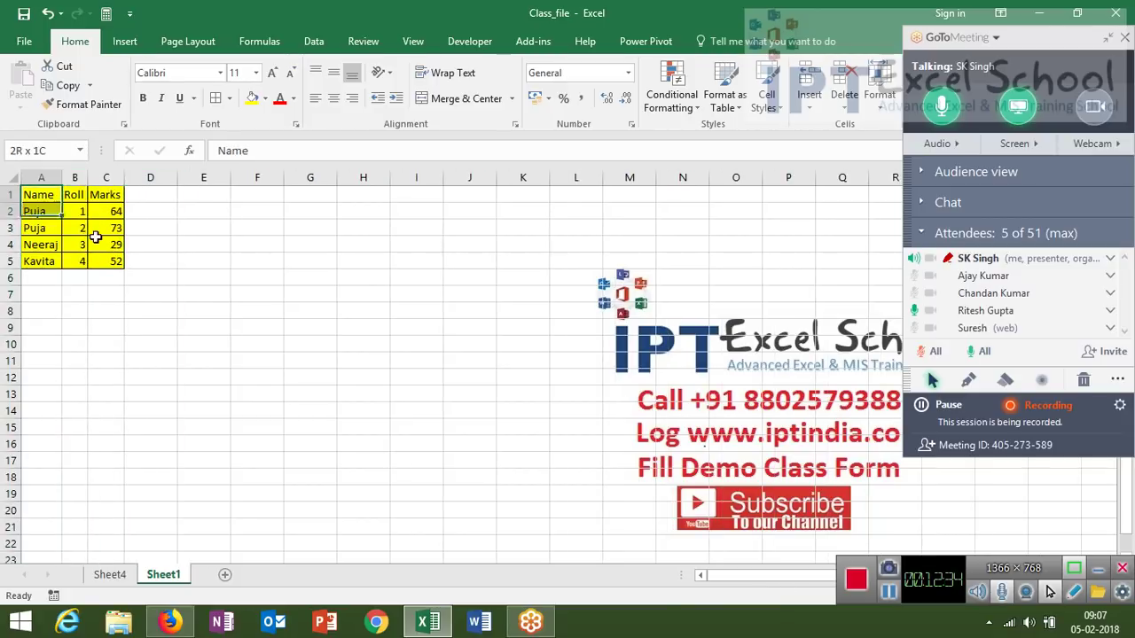
left_click_drag(95, 237, 119, 264)
key("ctrl+c")
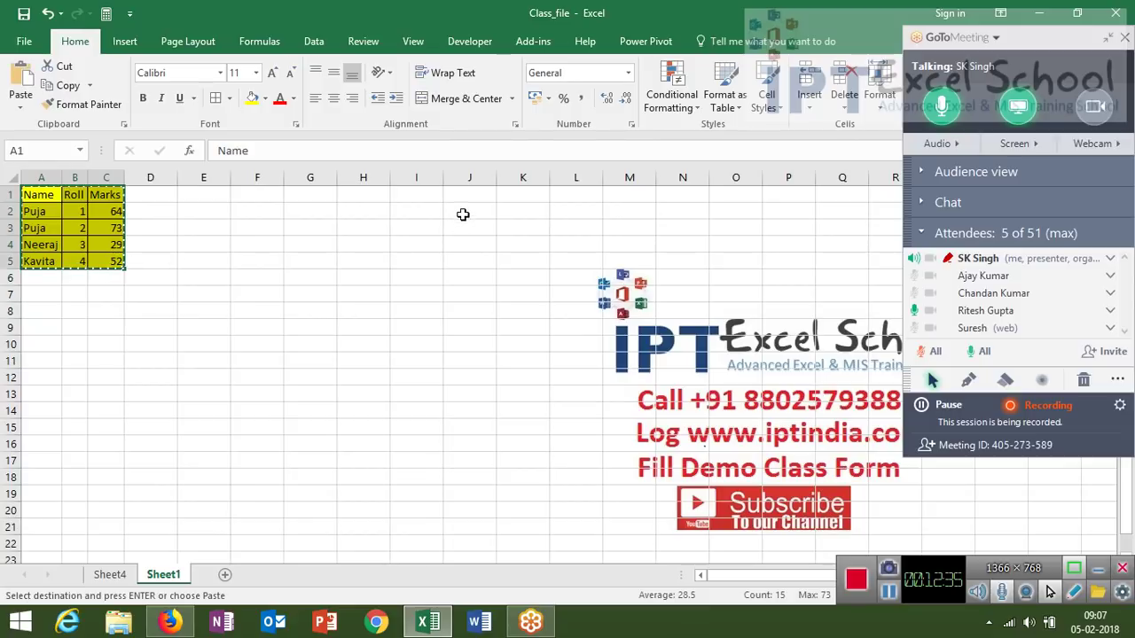
left_click(463, 198)
key("ctrl+v")
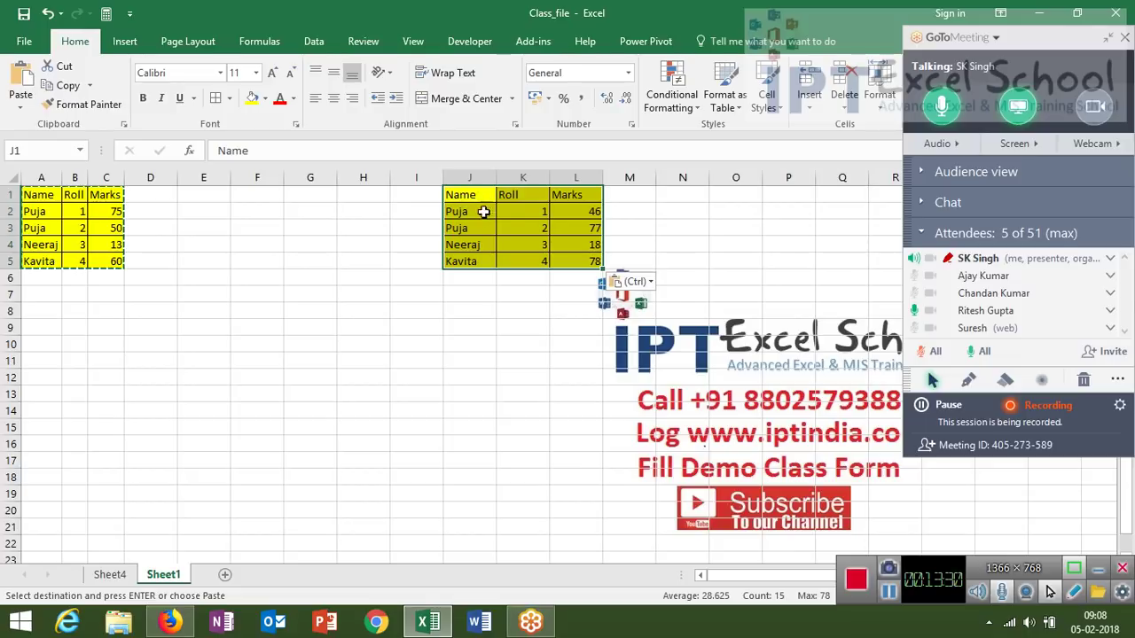
right_click(471, 223)
left_click(547, 322)
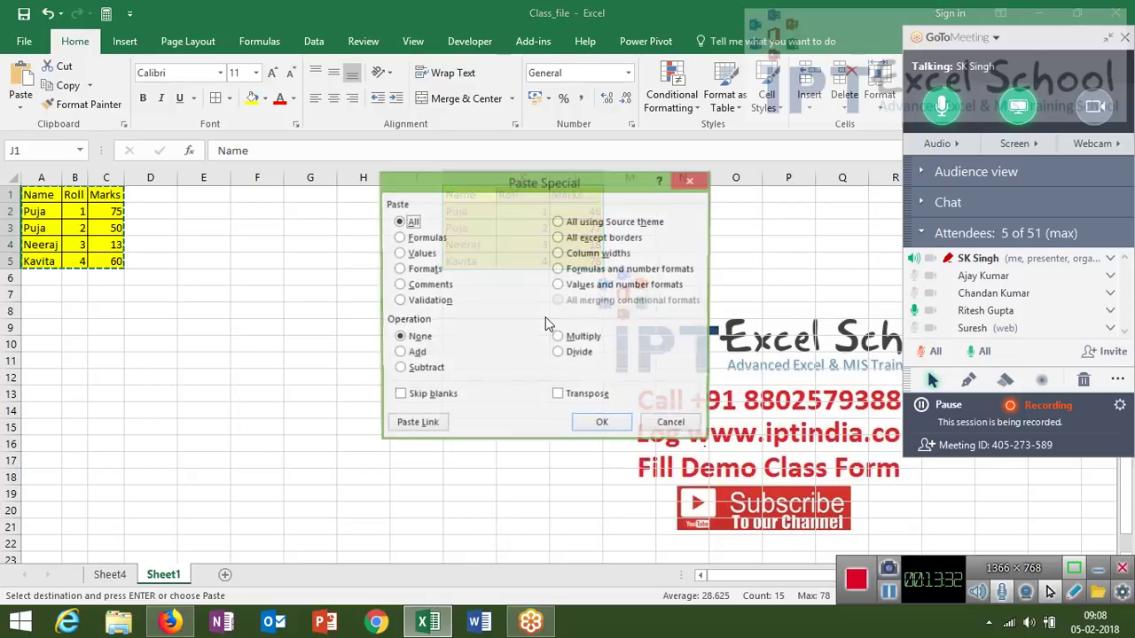
left_click(578, 255)
left_click(604, 426)
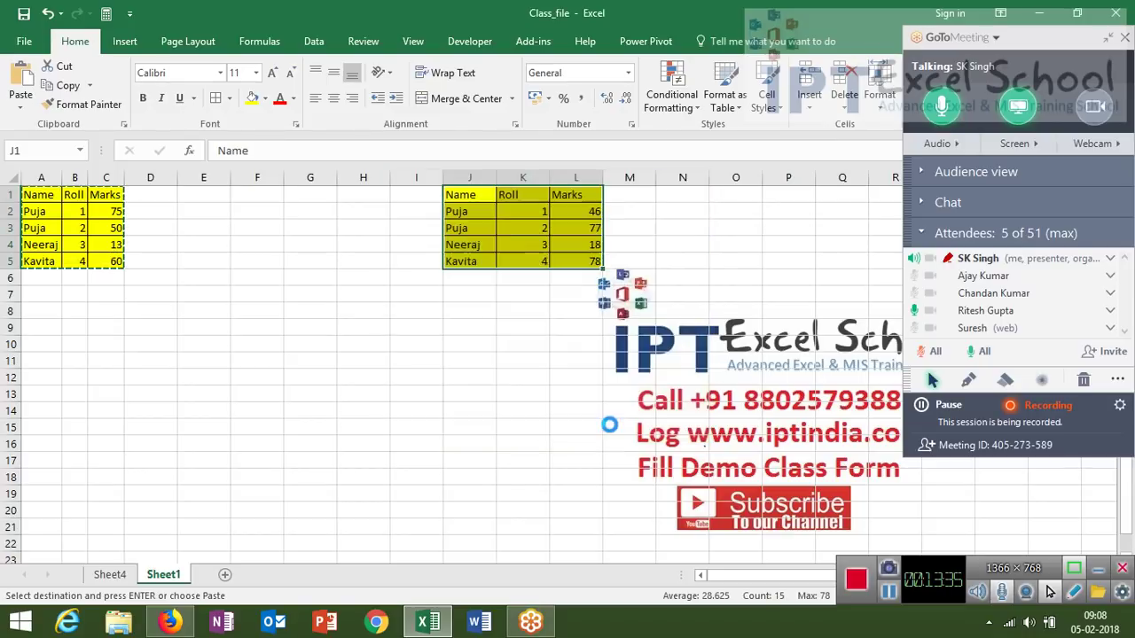
right_click(279, 215)
left_click(328, 308)
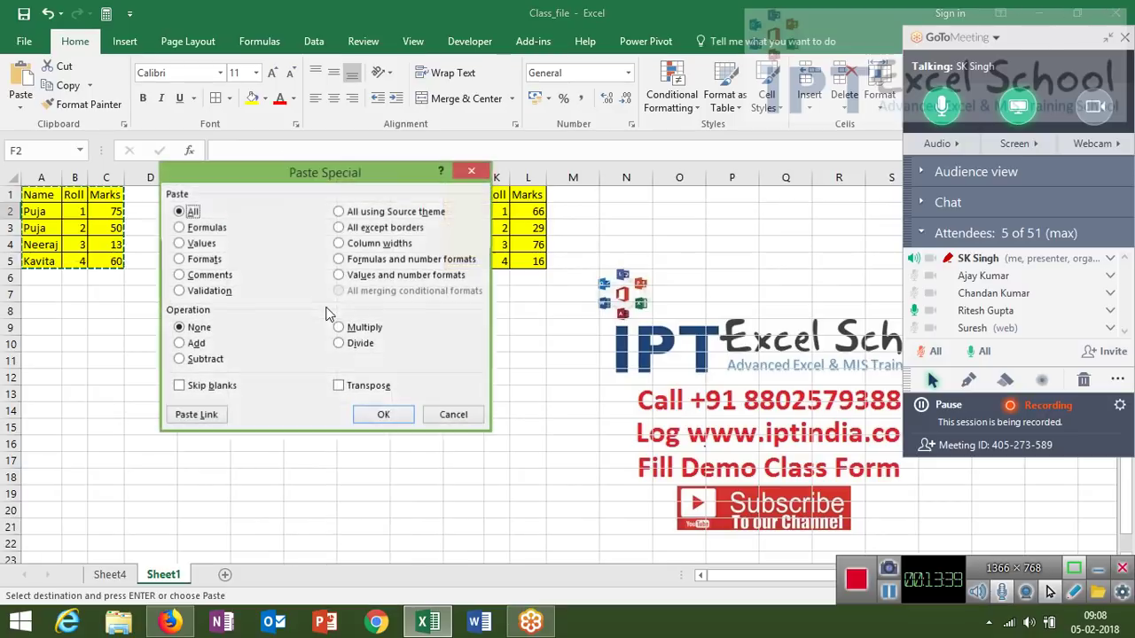
left_click(362, 246)
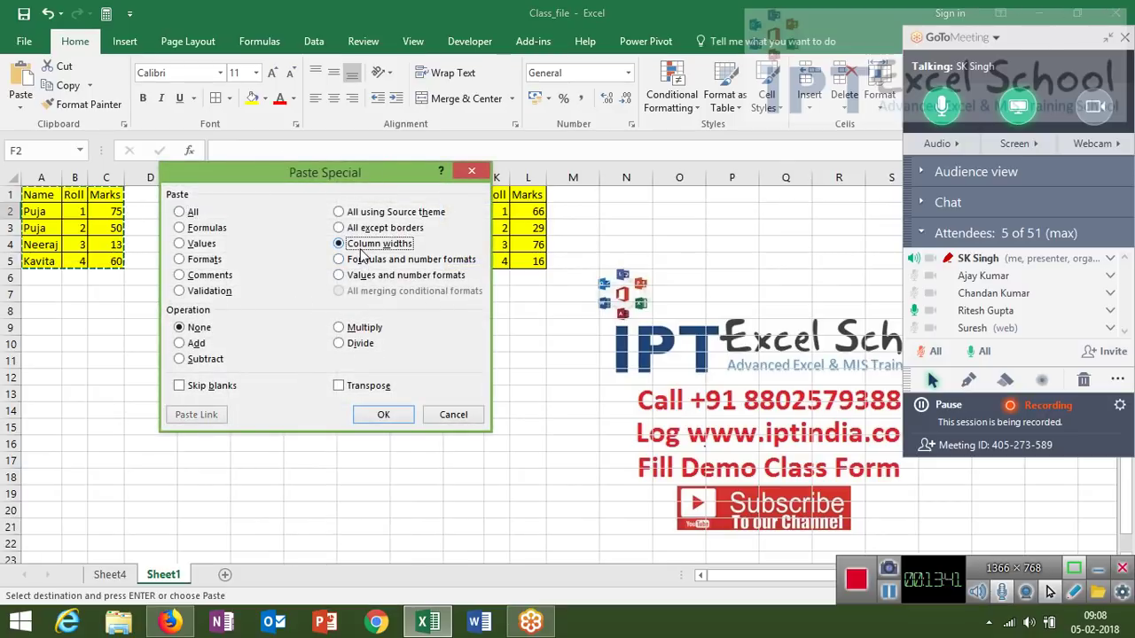
left_click(384, 415)
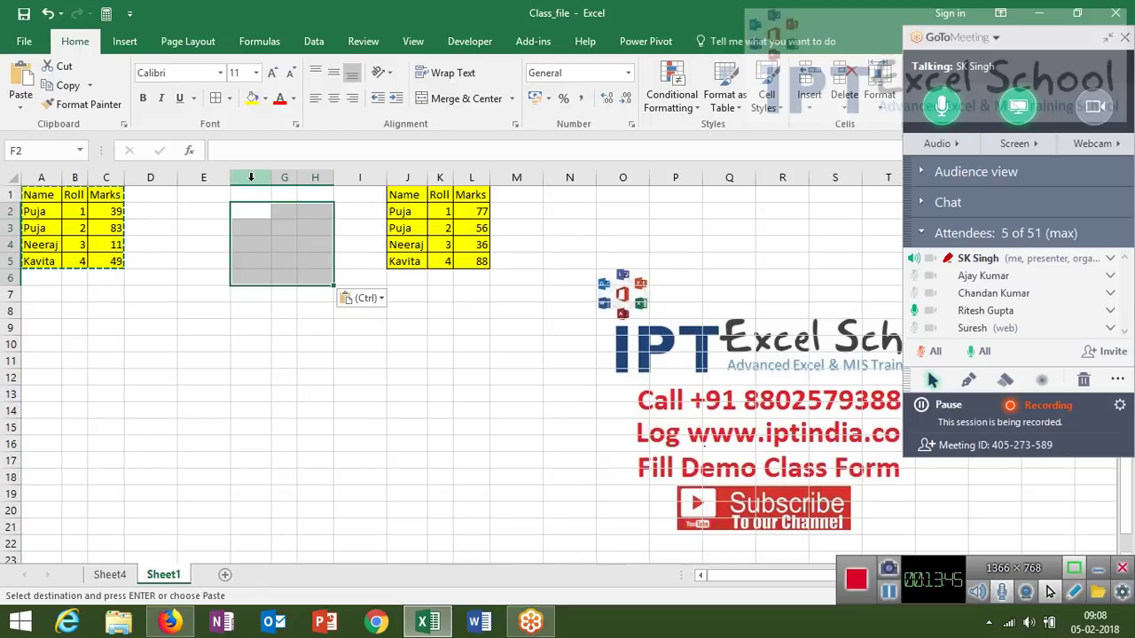
left_click_drag(251, 178, 477, 146)
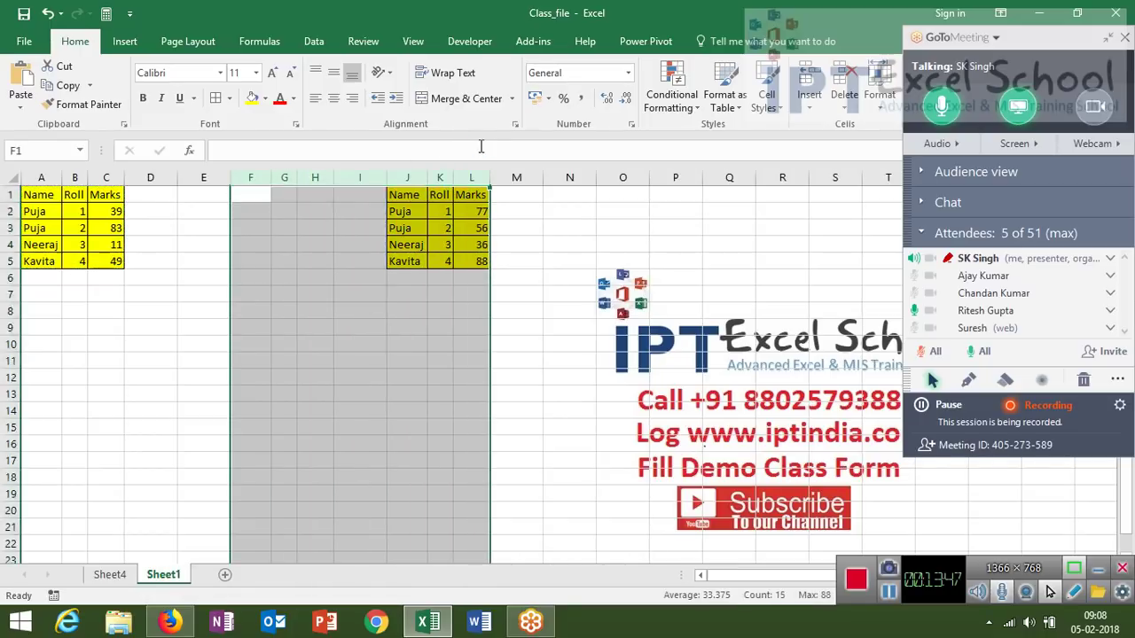
key("ctrl+minus")
left_click(343, 220)
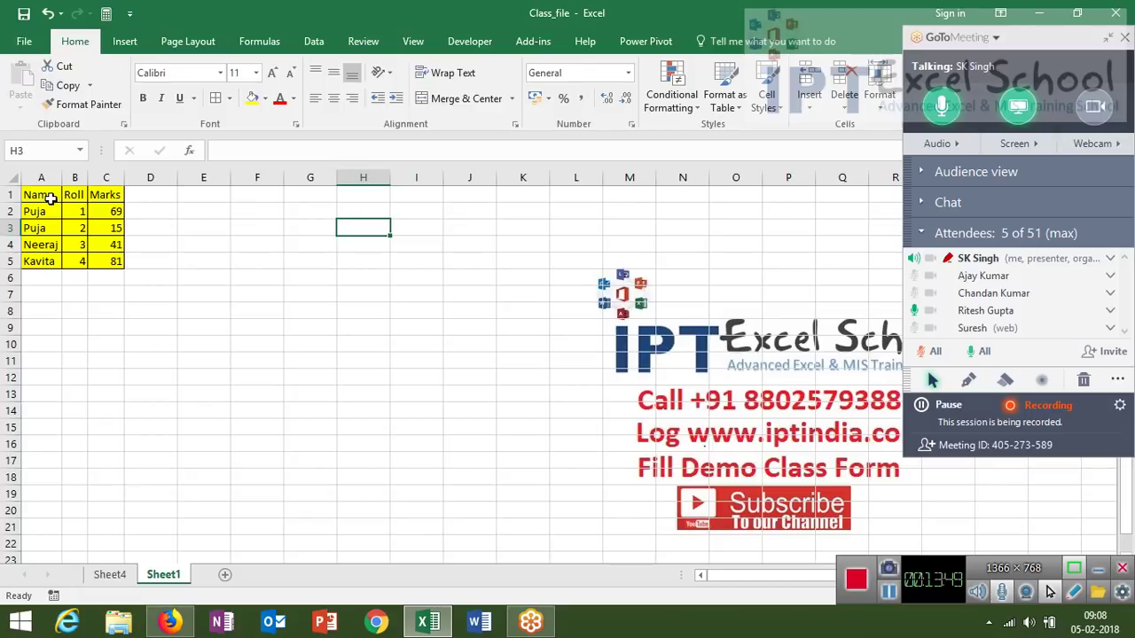
left_click_drag(41, 195, 99, 260)
key("ctrl+c")
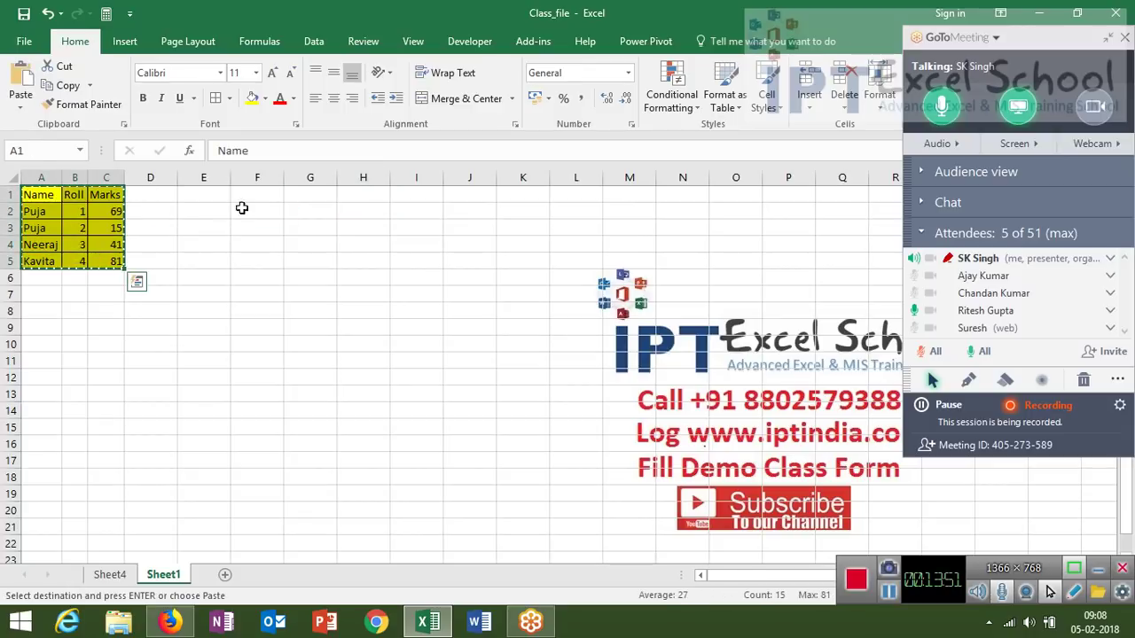
left_click(305, 196)
right_click(305, 195)
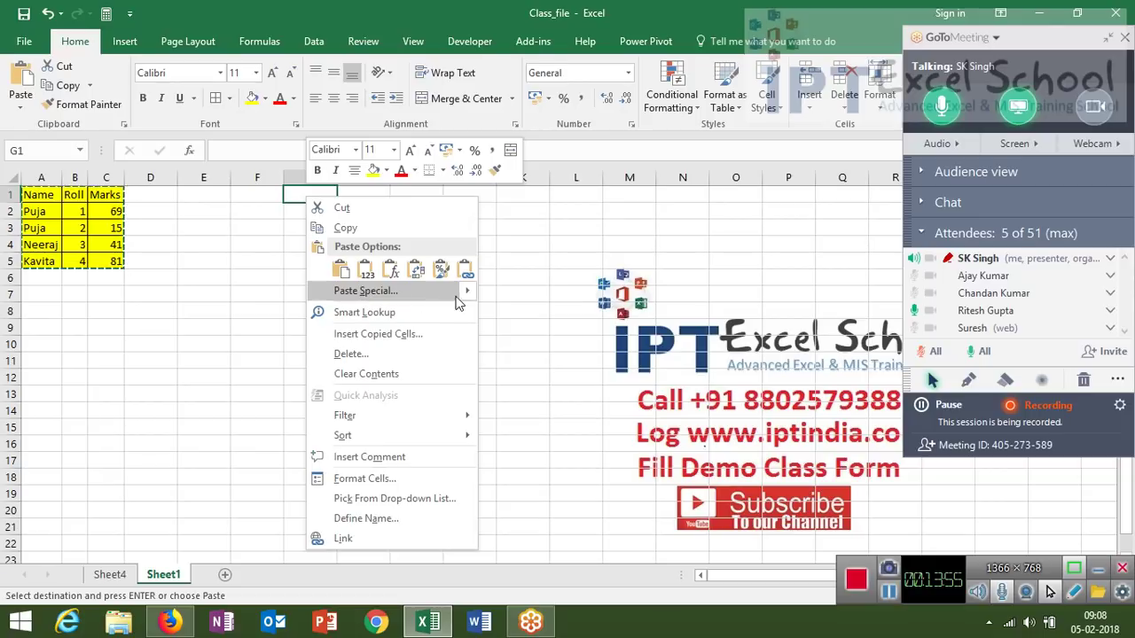
- Bring up the Paste Special choices at G1, then dismiss the menu and pending copy
mouse_move(462, 292)
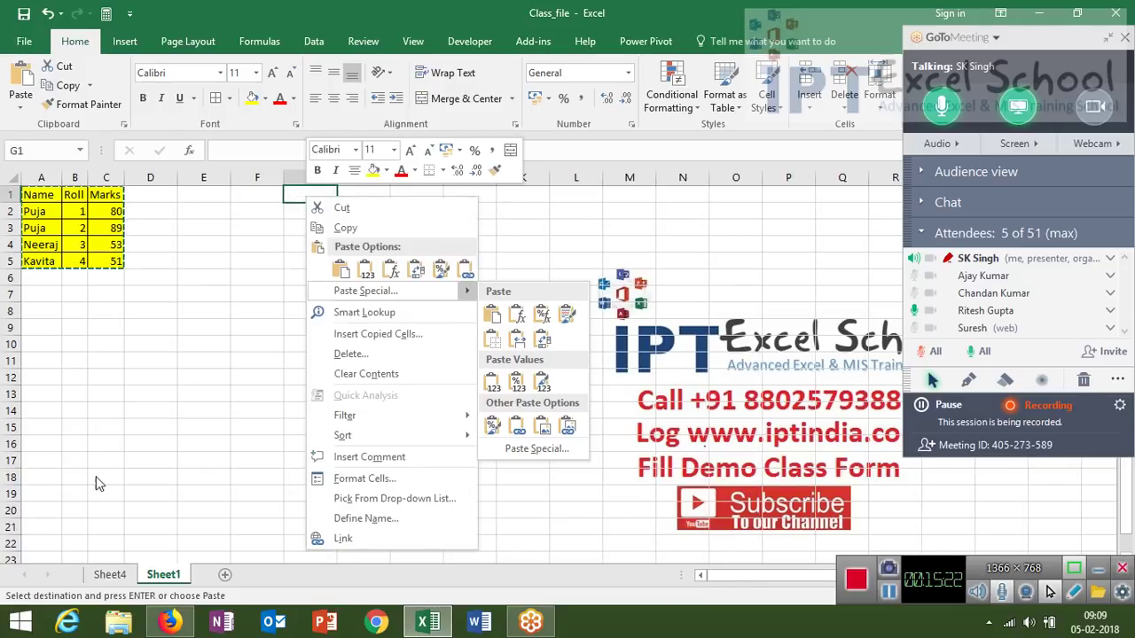
key("Escape")
key("Escape")
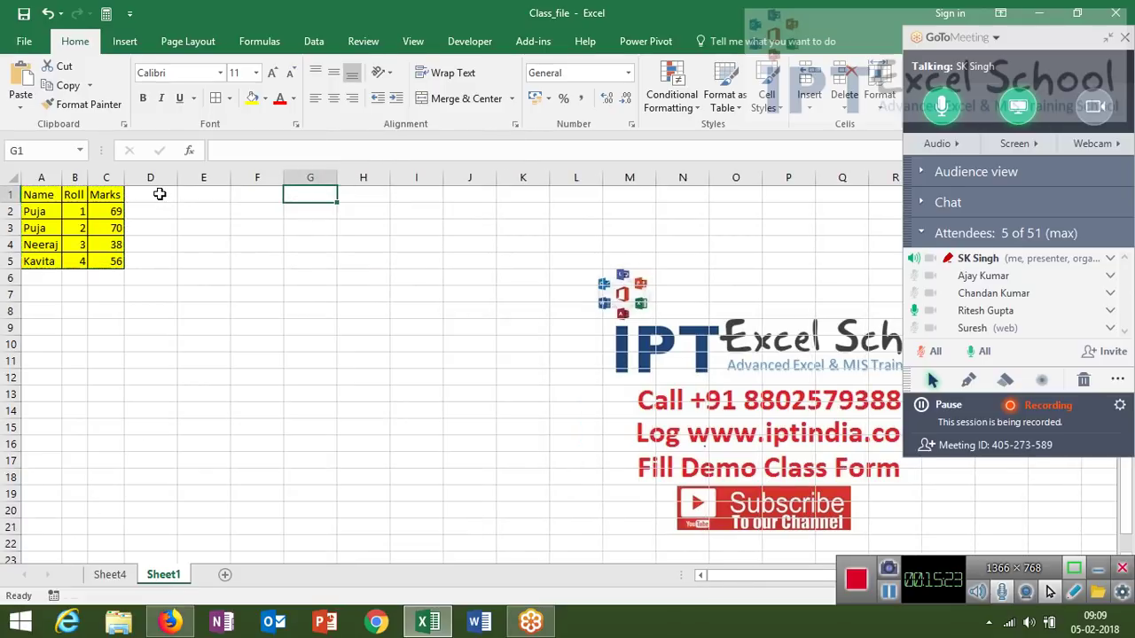
- Enter the heading Date in D1 and 1/1 in D2
left_click(159, 193)
type("Dat")
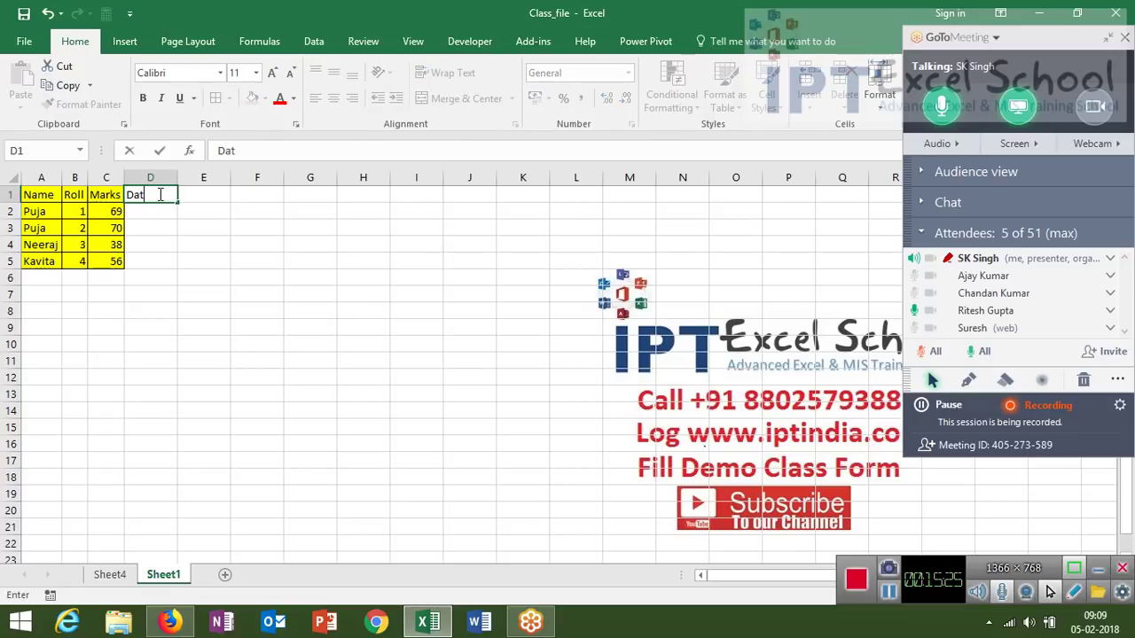
type("e")
key("Return")
type("1/")
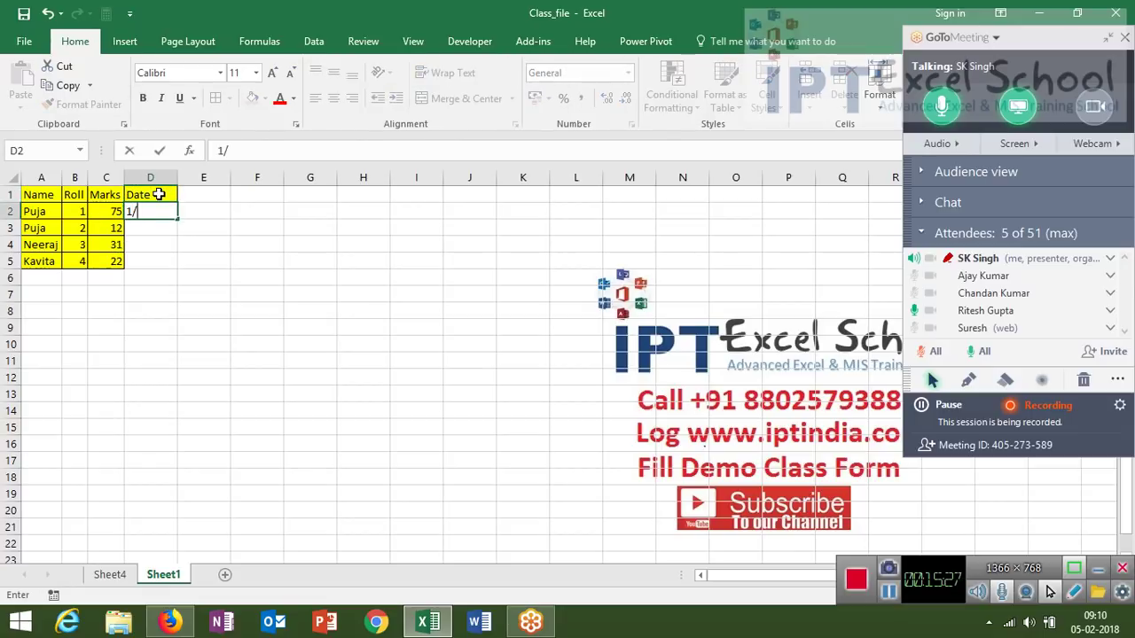
type("1")
key("Return")
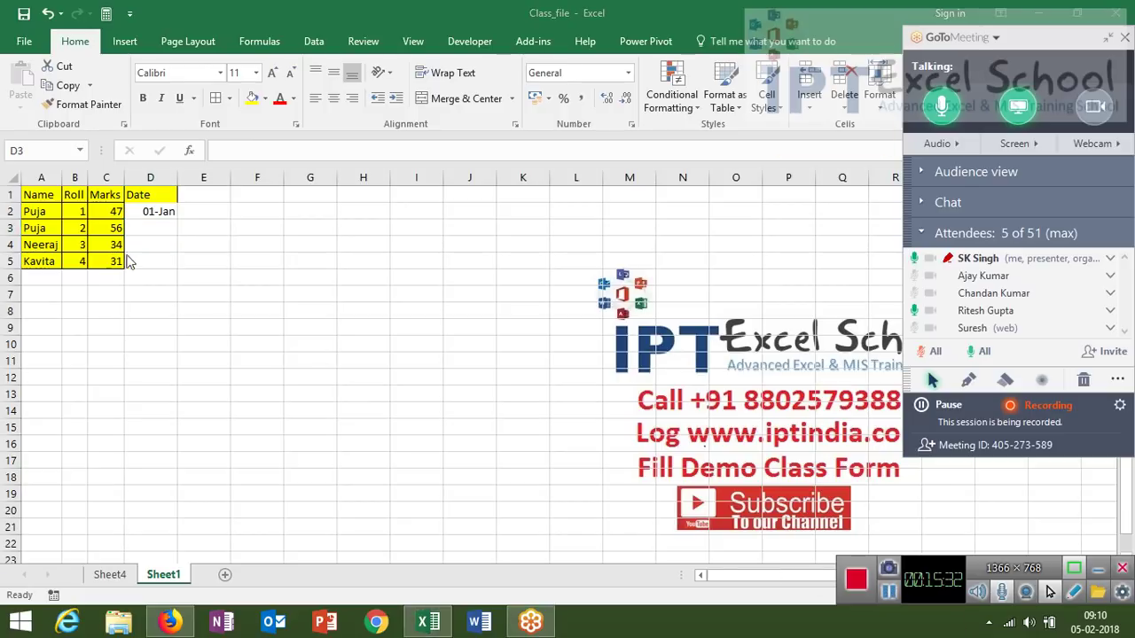
- Check D2's stored date, then fill dates down to D5 as 01-Jan to 04-Jan
double_click(155, 213)
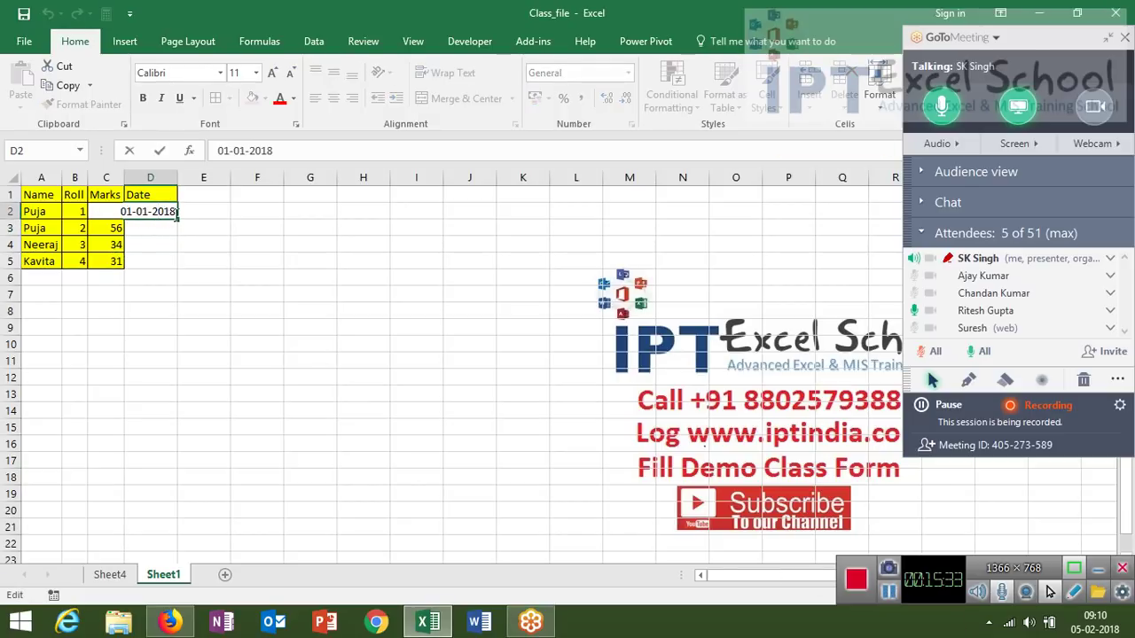
key("Escape")
left_click(182, 228)
left_click(162, 213)
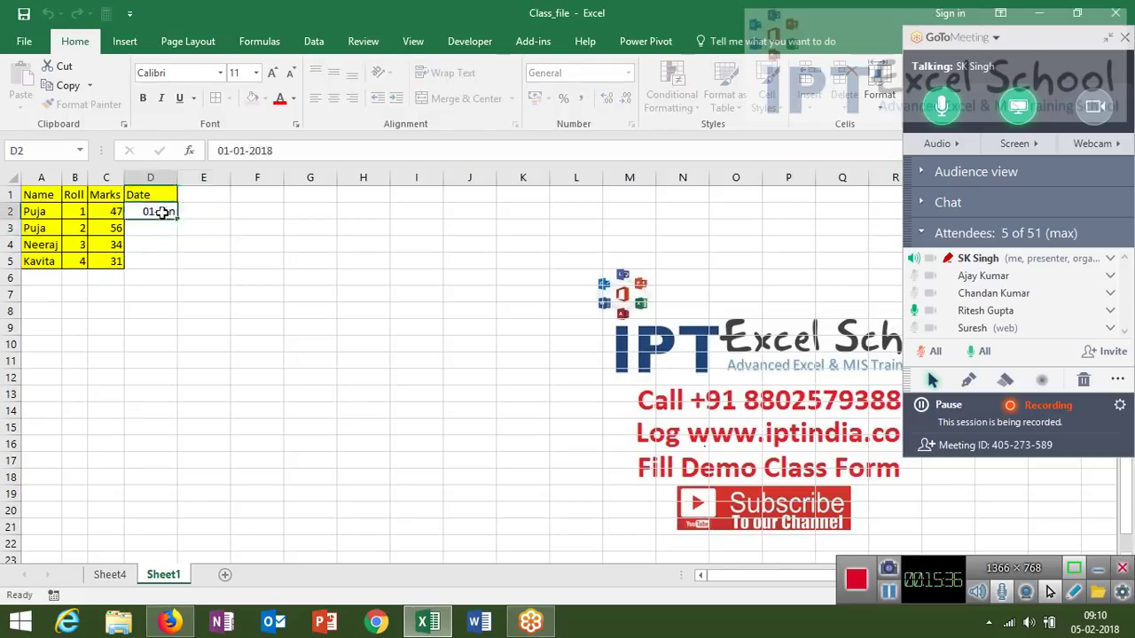
left_click_drag(178, 219, 178, 266)
- Copy D1:D5 and pick I1 as the paste destination
left_click_drag(160, 193, 168, 262)
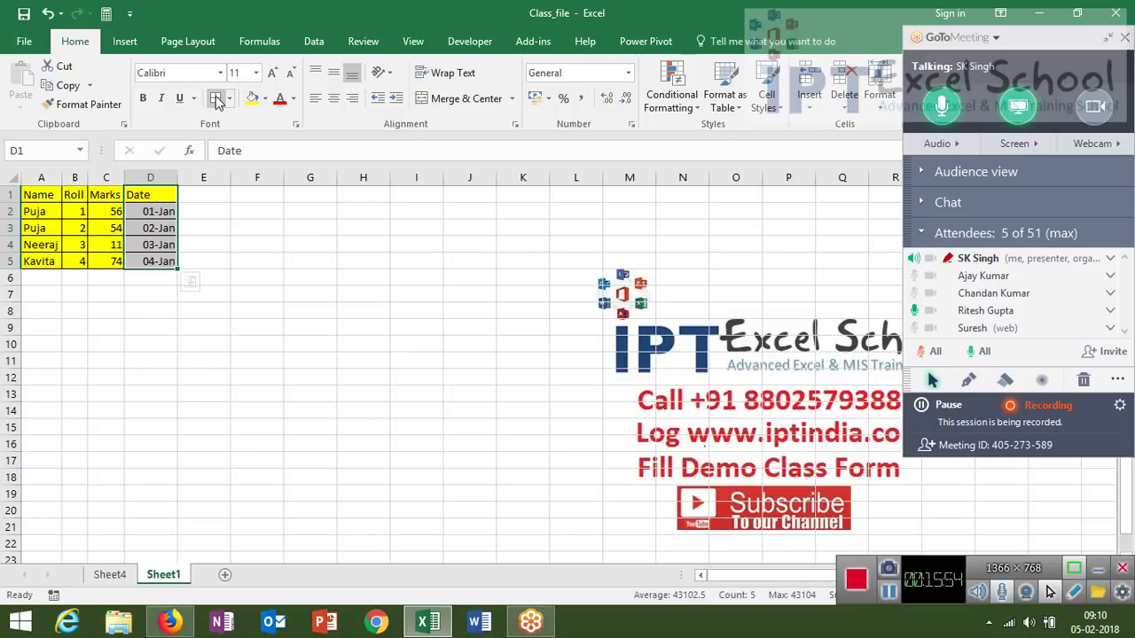
key("ctrl+c")
left_click(415, 201)
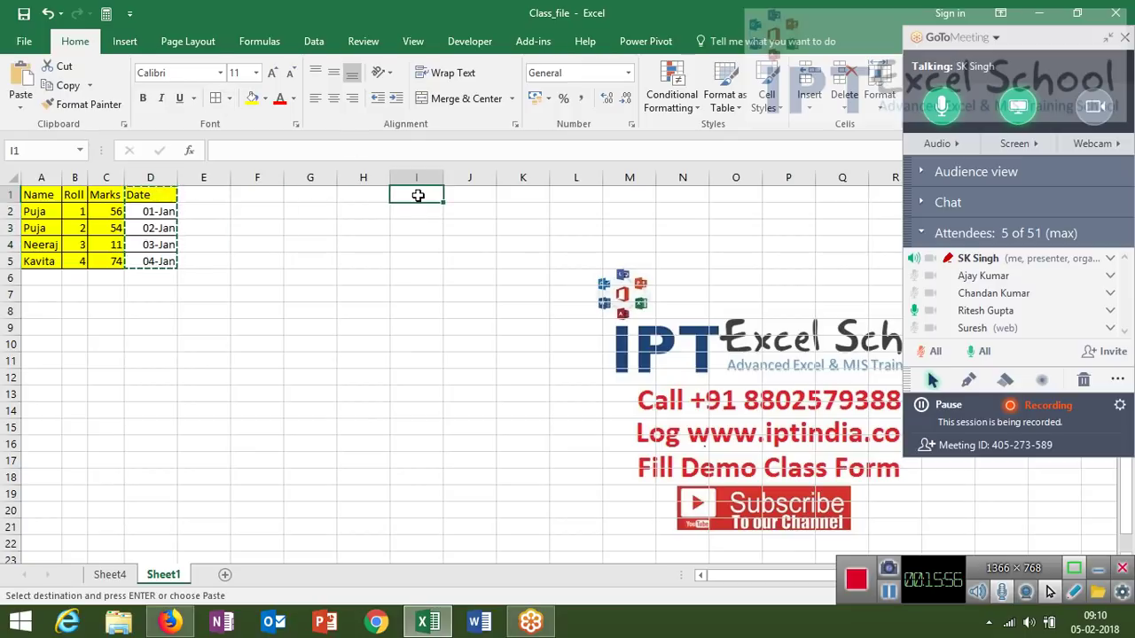
- Paste Special values only into I1, turning the dates into serials 43101–43104
right_click(417, 197)
left_click(477, 292)
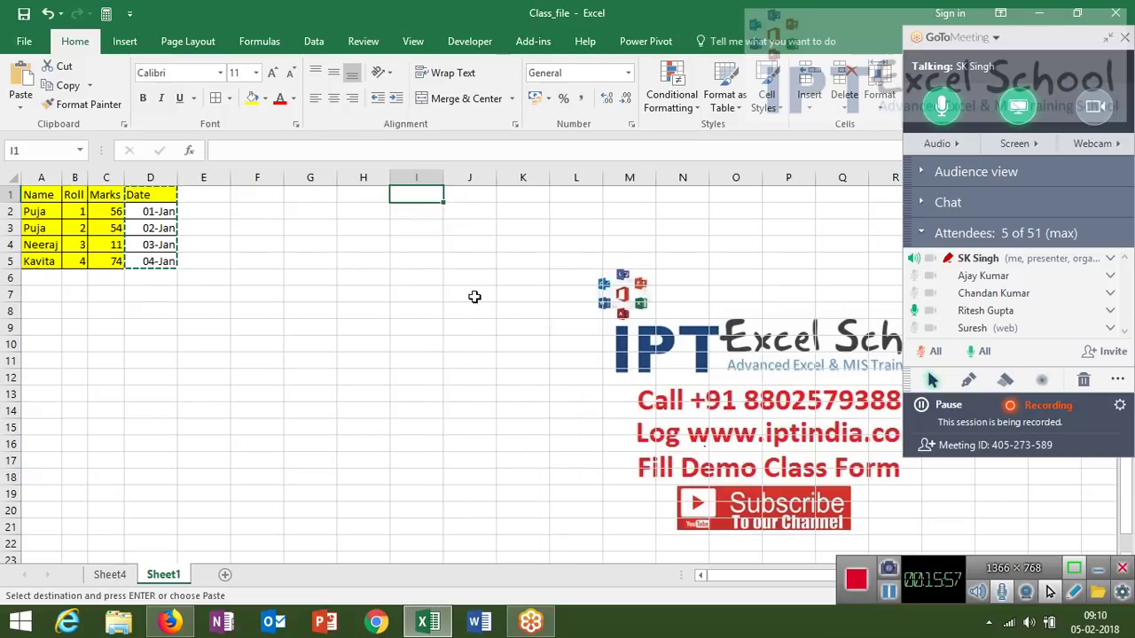
double_click(364, 235)
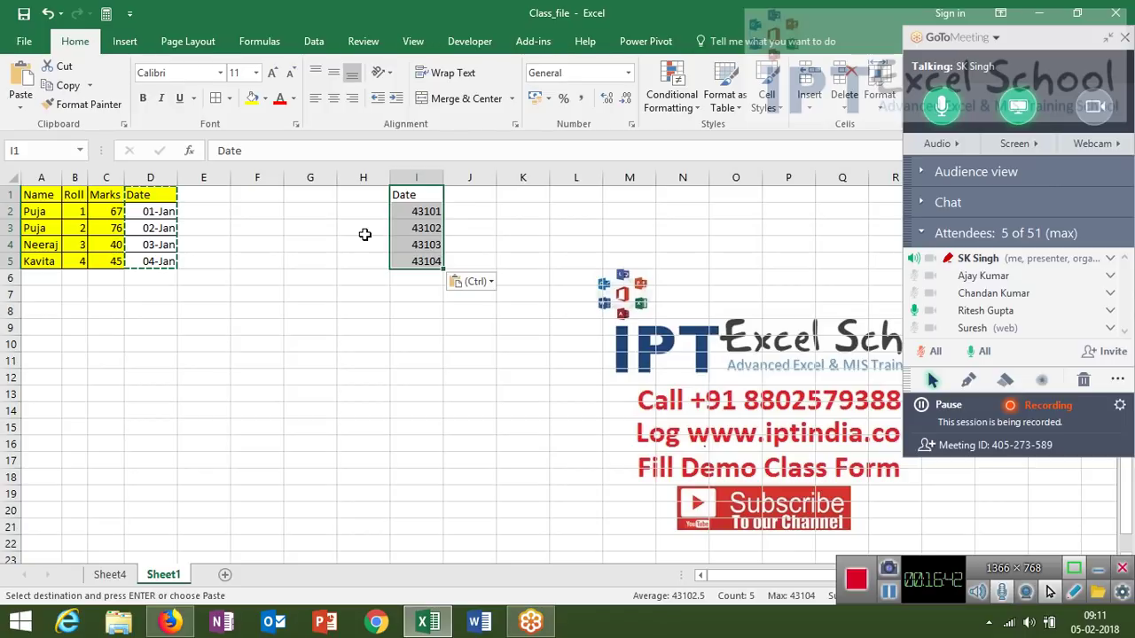
- Step through the pasted serial numbers, then move to the empty cell F7
key("Down")
key("Down")
key("Down")
key("Down")
key("Down")
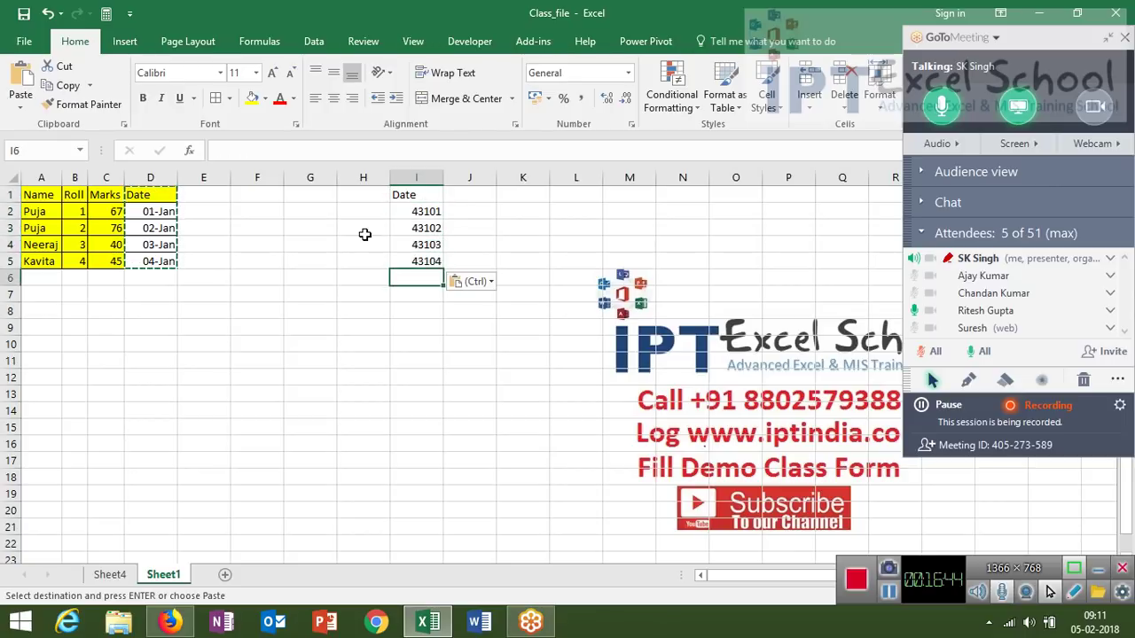
key("Up")
key("Up")
key("Up")
key("Up")
key("Down")
key("Down")
key("Down")
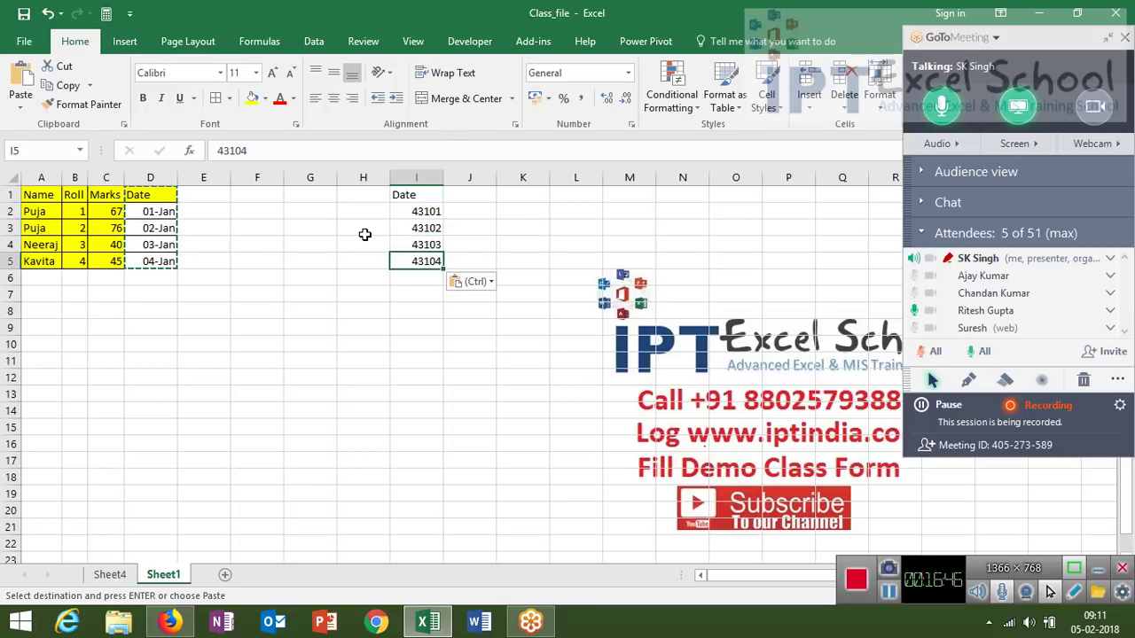
key("Up")
key("Up")
key("Up")
key("Down")
key("Down")
key("Down")
key("Down")
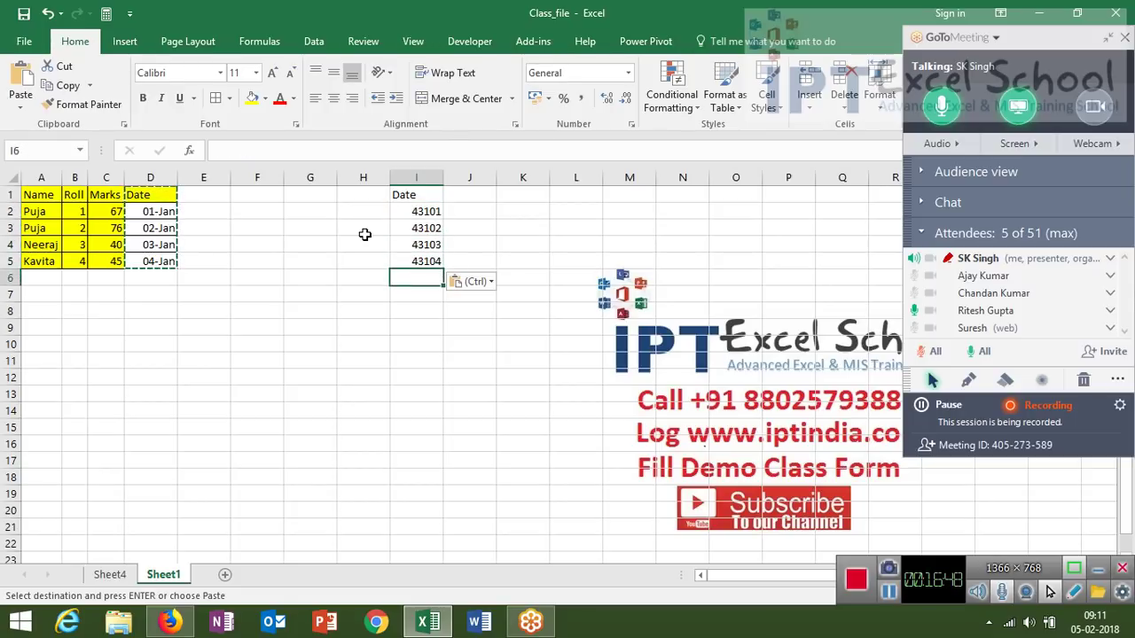
key("Left")
key("Left")
key("Down")
key("Left")
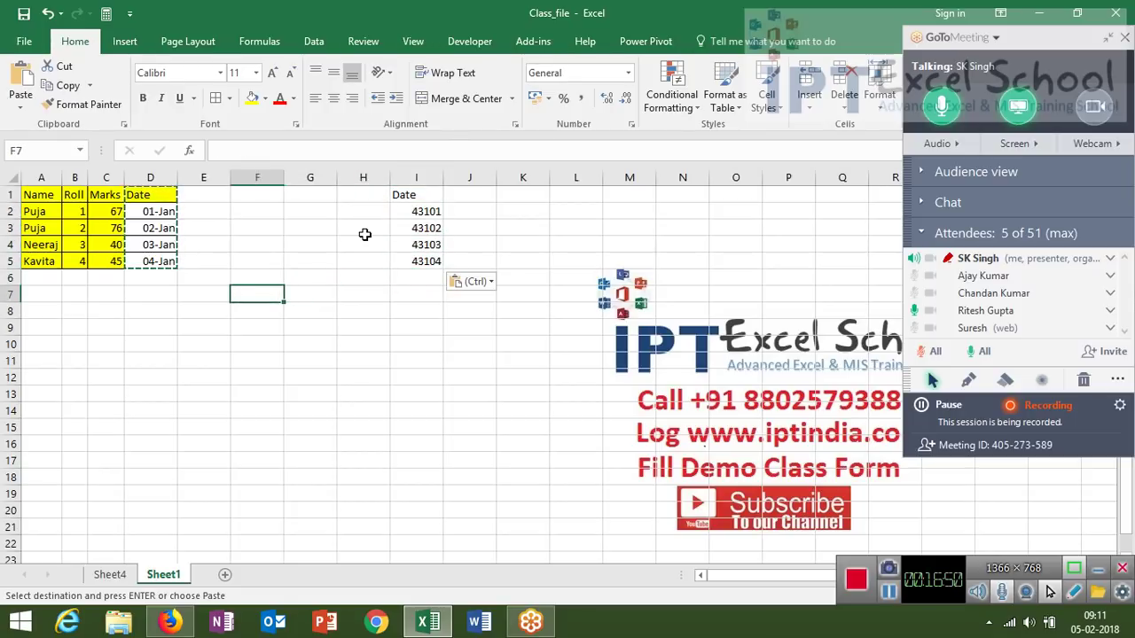
- Enter 1-1, then the number 1 in F7, shown as 01-Jan (01-01-1900)
type("1-1")
key("ctrl+Return")
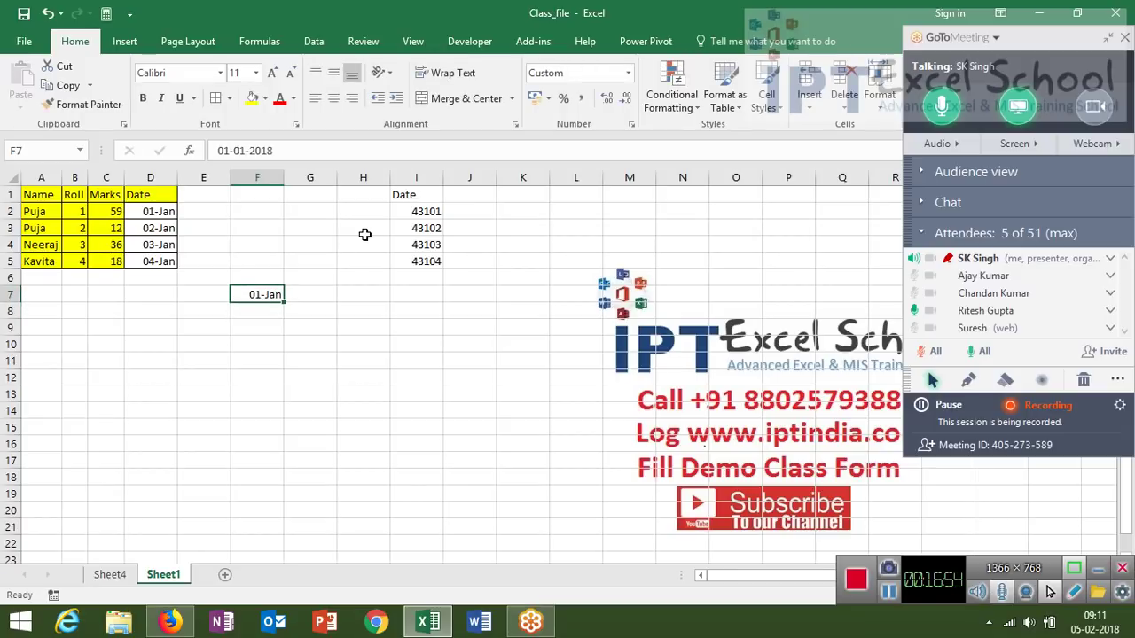
type("1")
key("Return")
key("Up")
type("1")
key("Return")
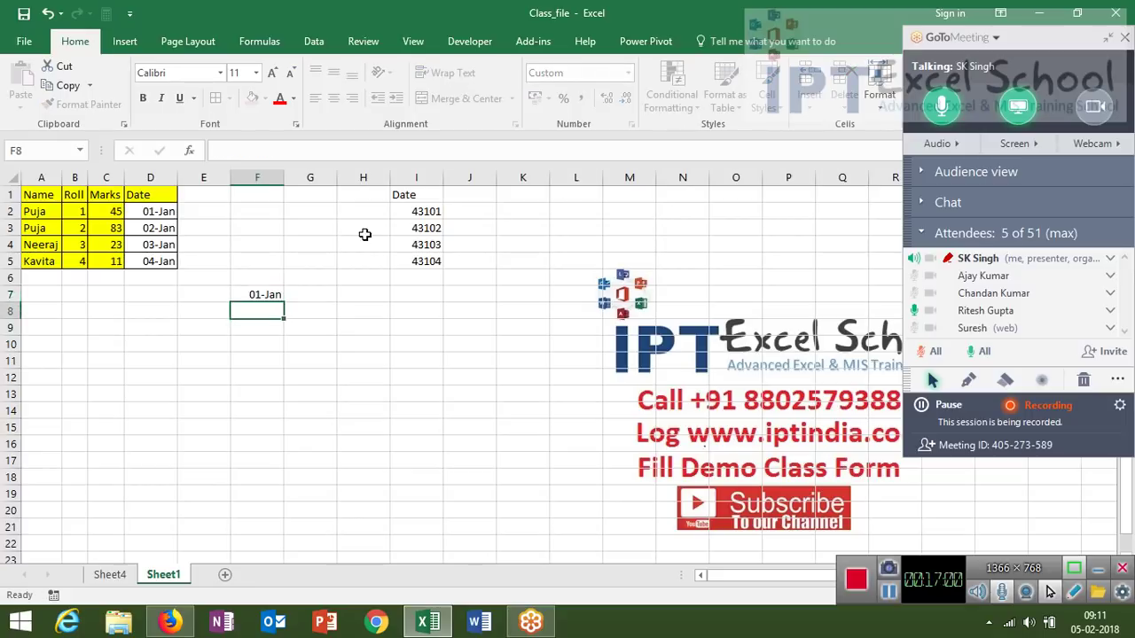
key("Up")
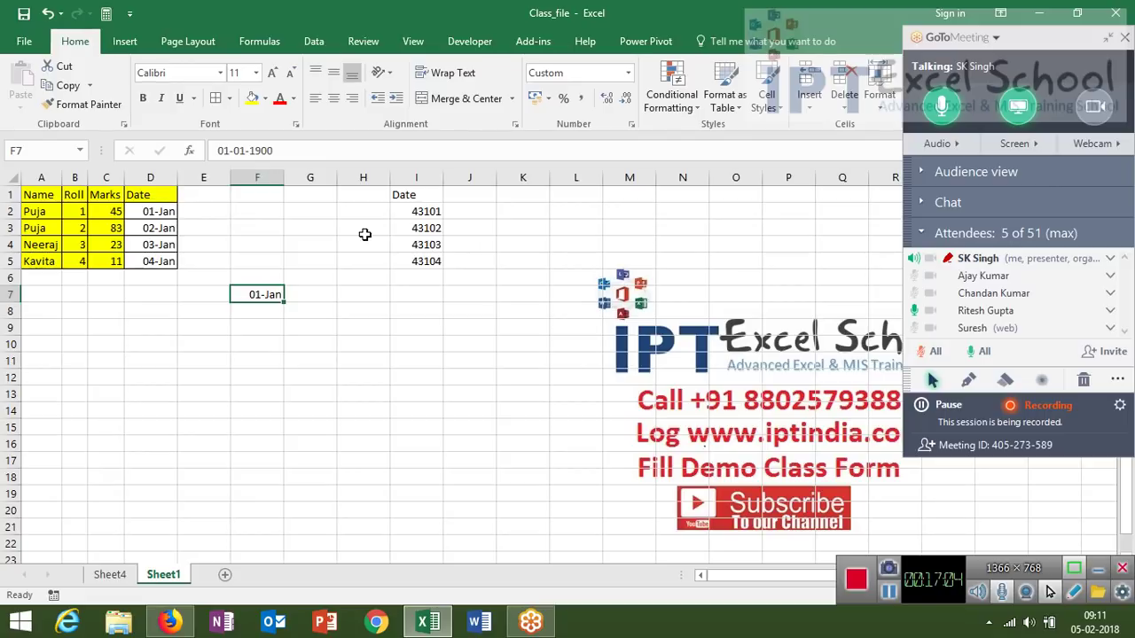
- Enter 10-jul-1895 in F8, which stays as text
key("Return")
type("1")
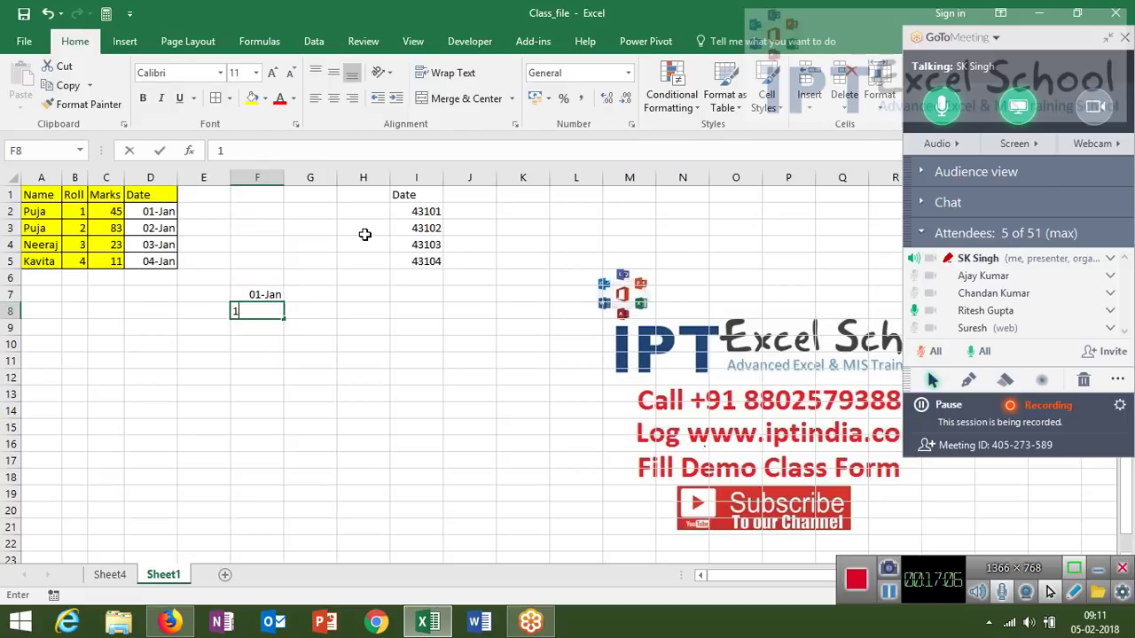
type("0-jul")
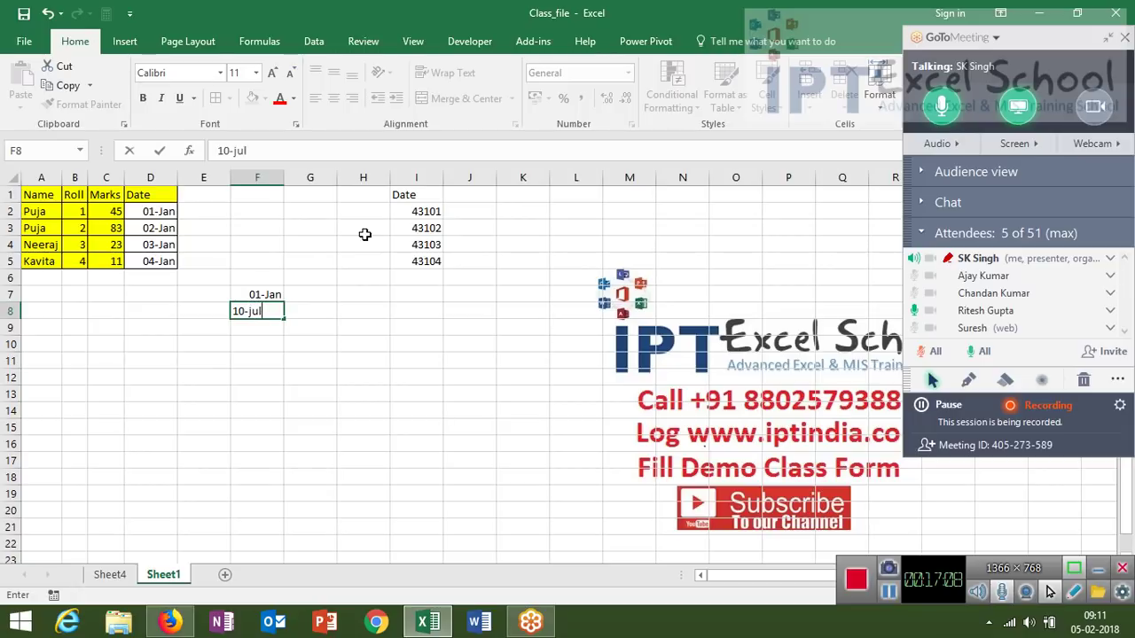
type("-1895")
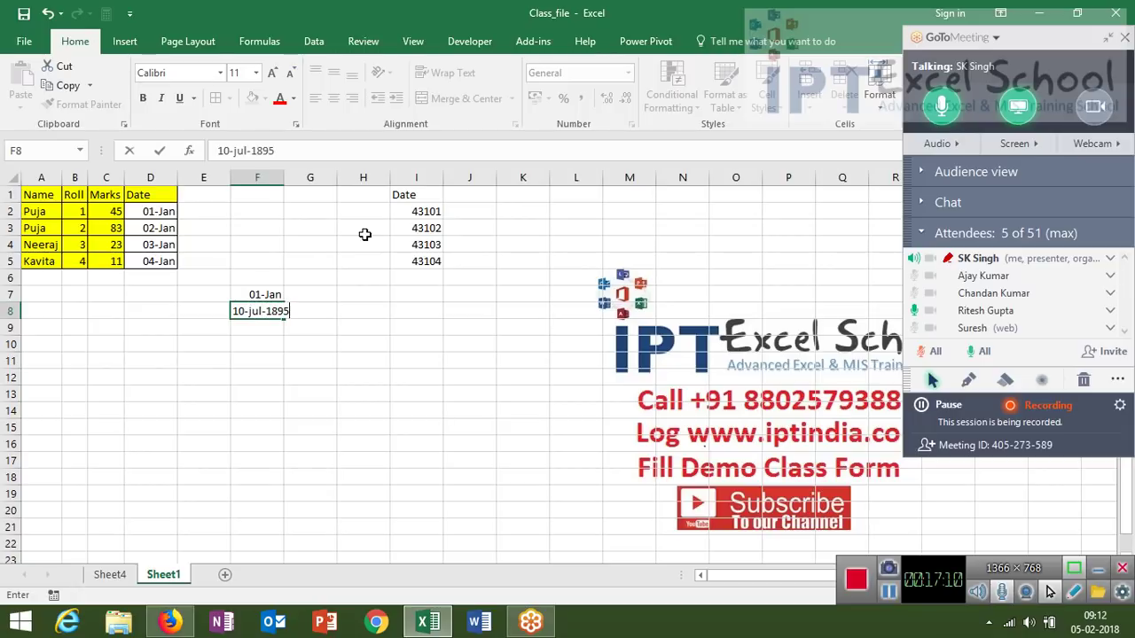
key("Return")
key("Up")
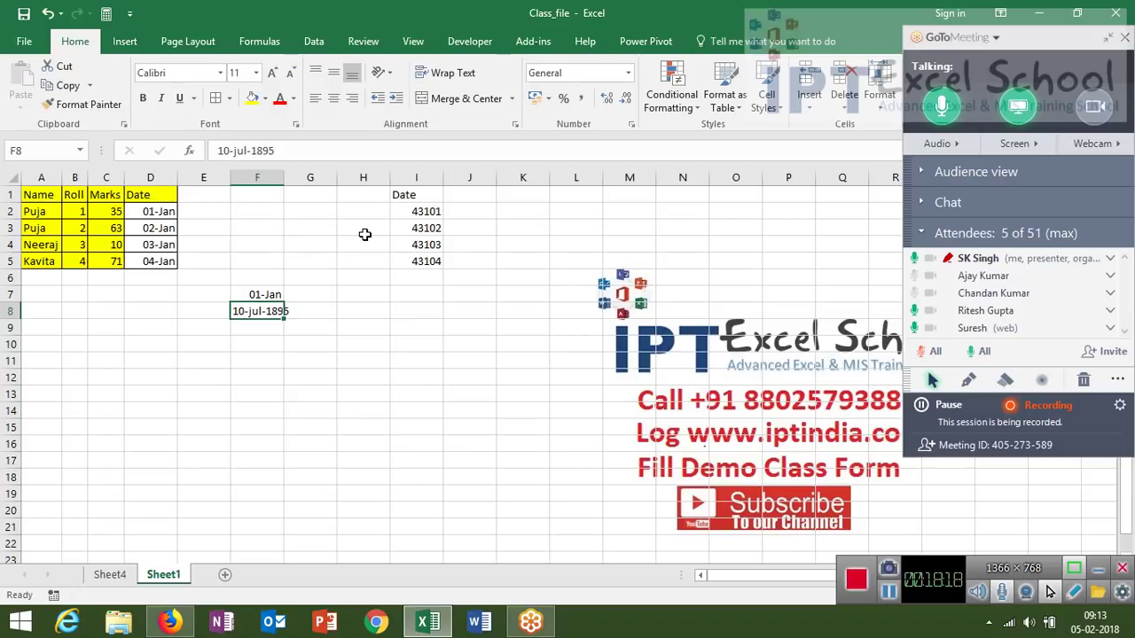
- Autofit column F to show 10-jul-1895 and compare the F7 and F8 entries
left_click(282, 209)
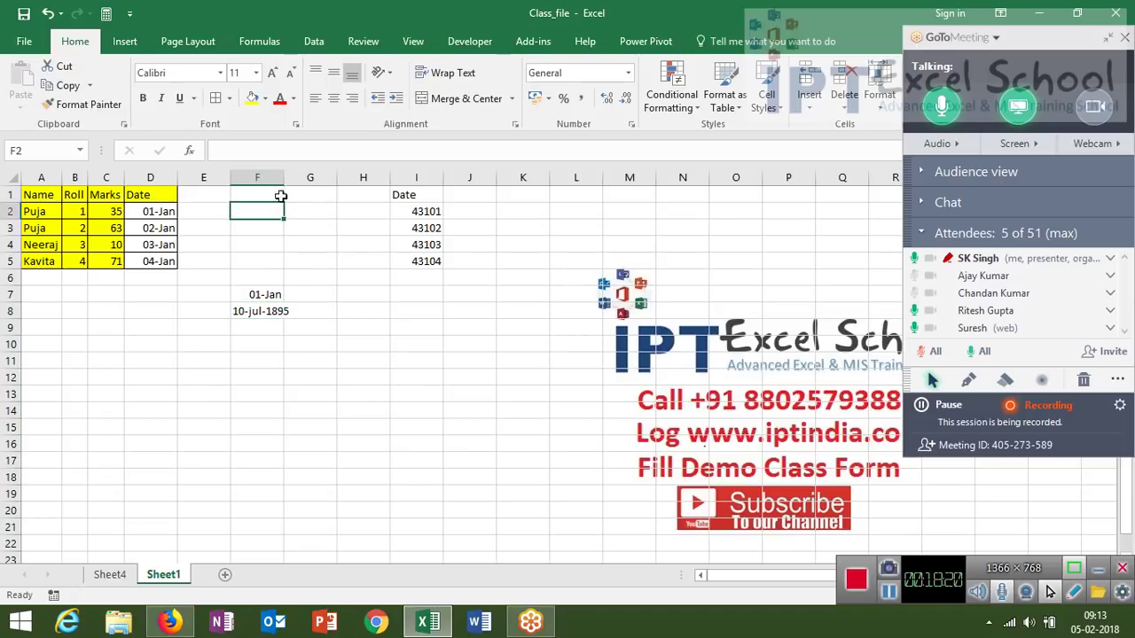
double_click(283, 177)
left_click(277, 296)
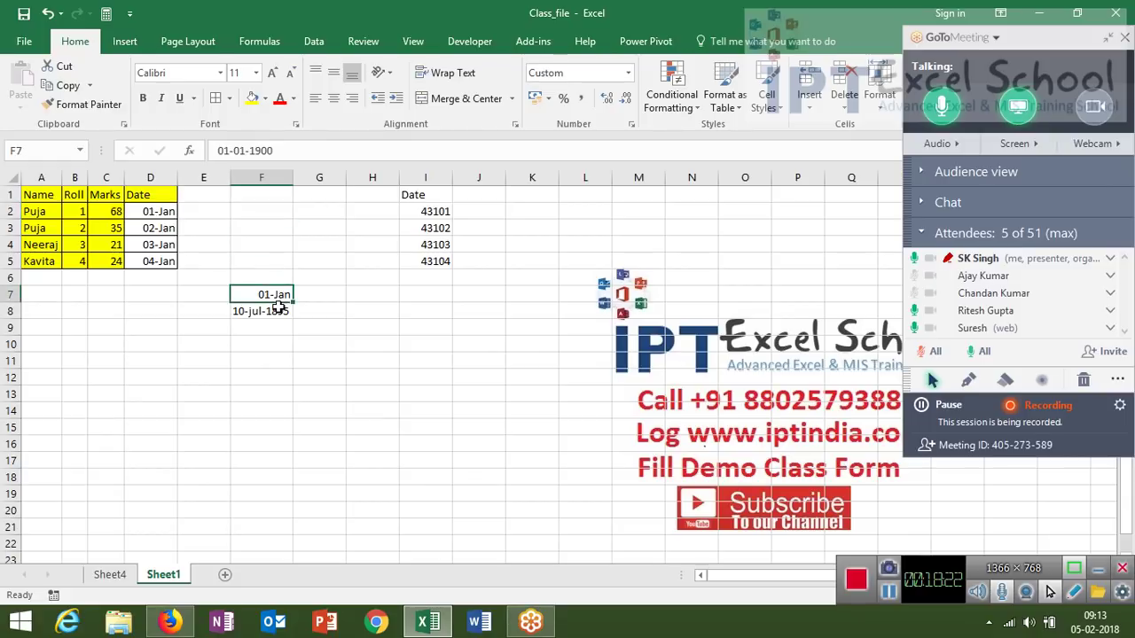
left_click(270, 311)
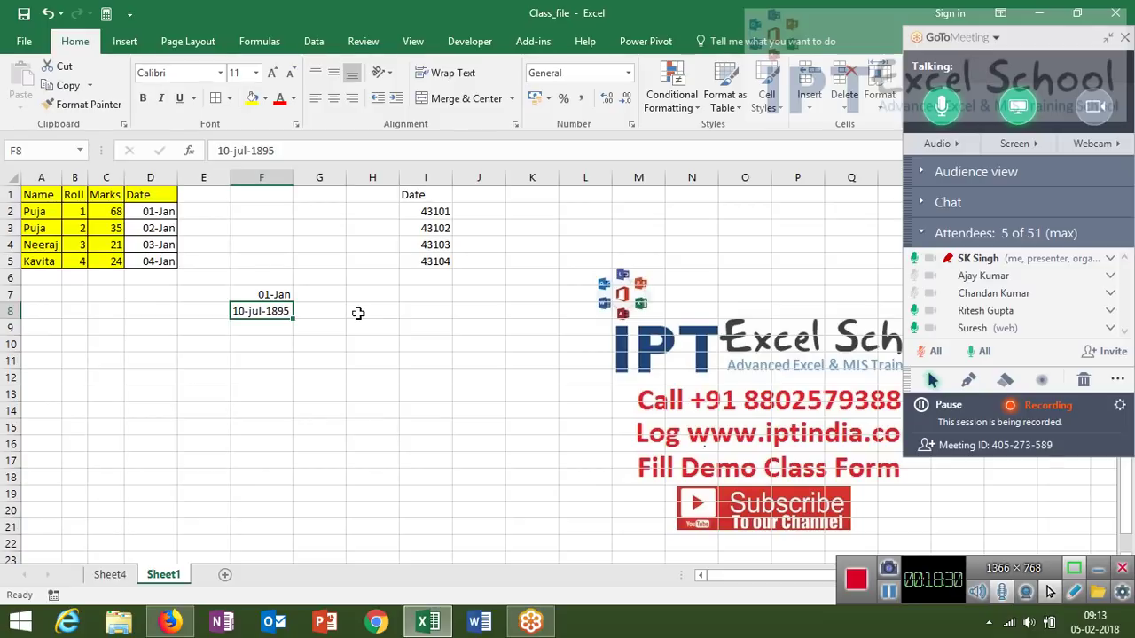
key("Up")
key("Down")
key("Up")
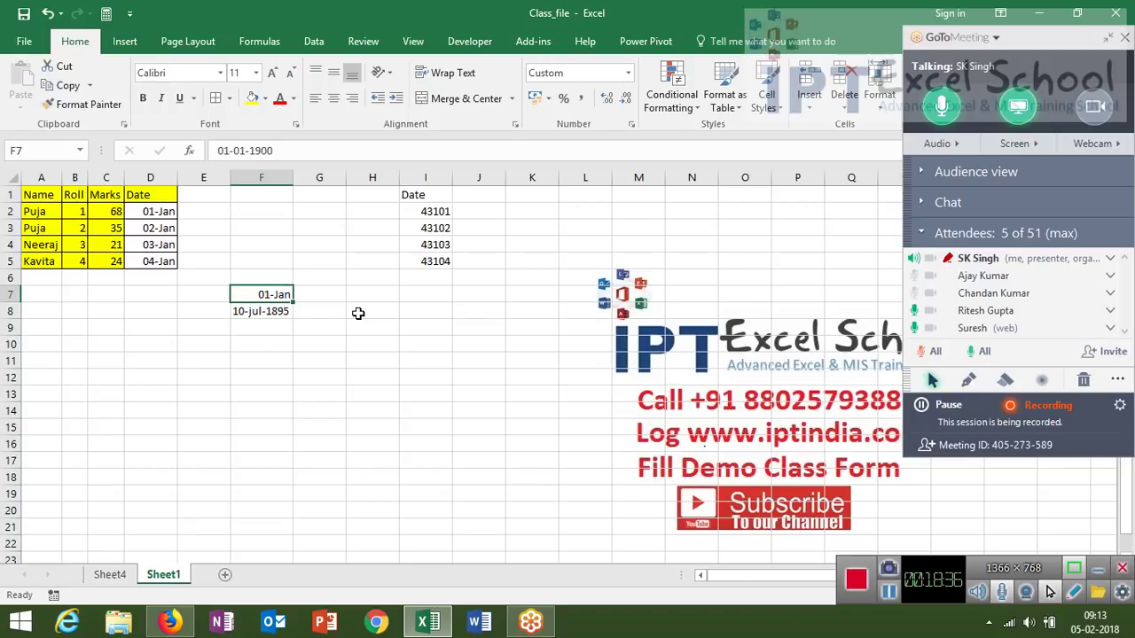
- Enter 13104 in F7, displayed as 16-Nov (16-11-1935)
type("13104")
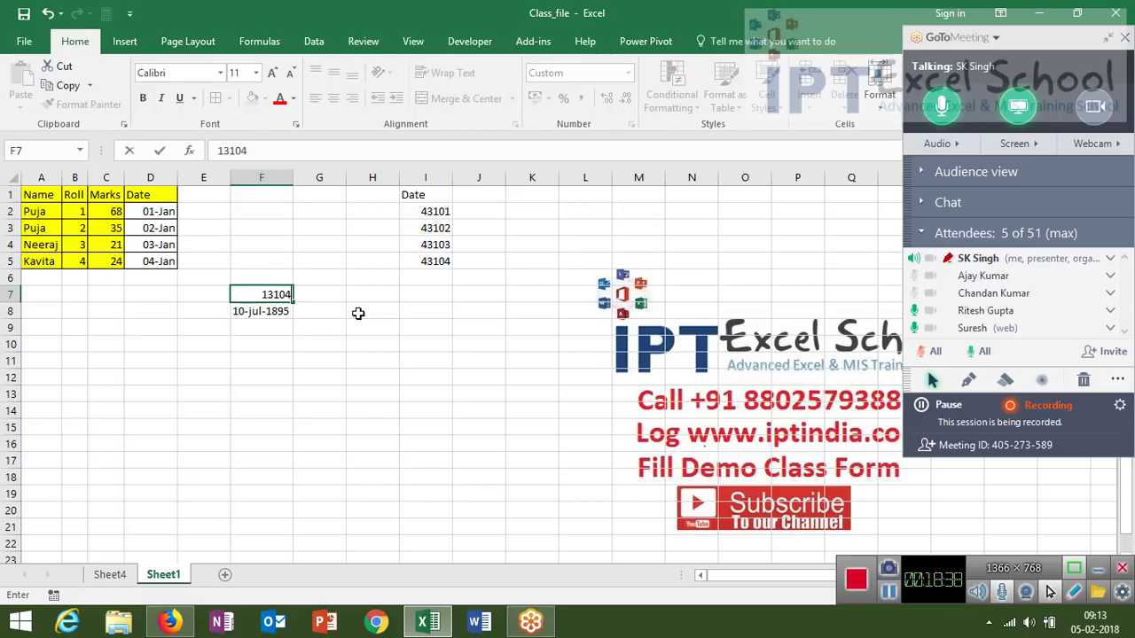
key("Return")
key("Up")
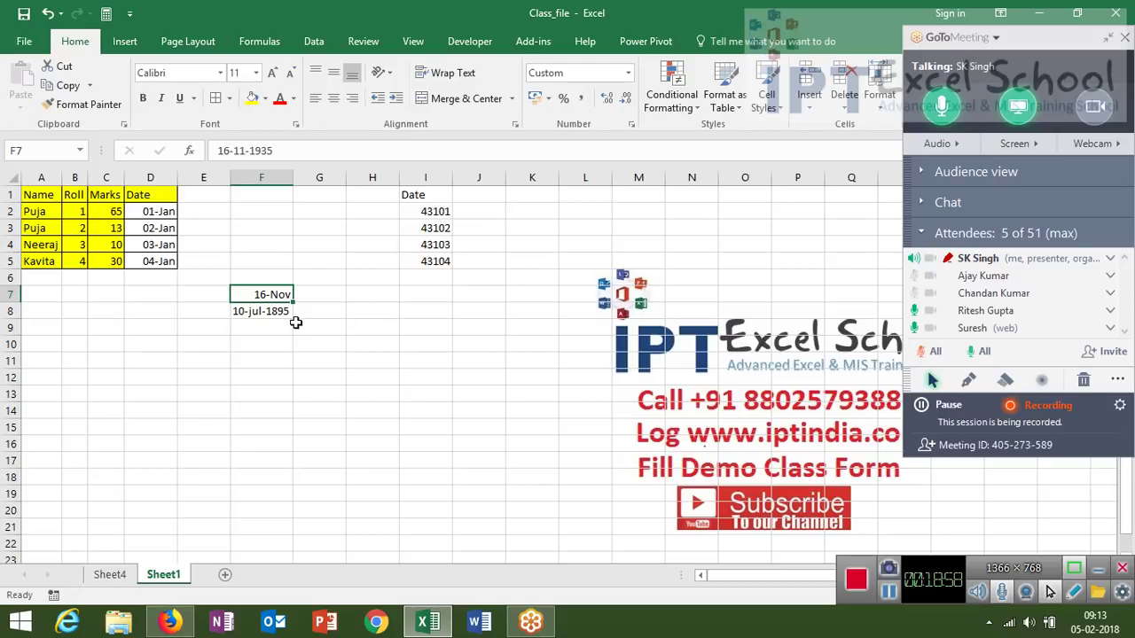
- Enter 12s in D9 and =D9+20 in E9, which returns #VALUE!
left_click(165, 326)
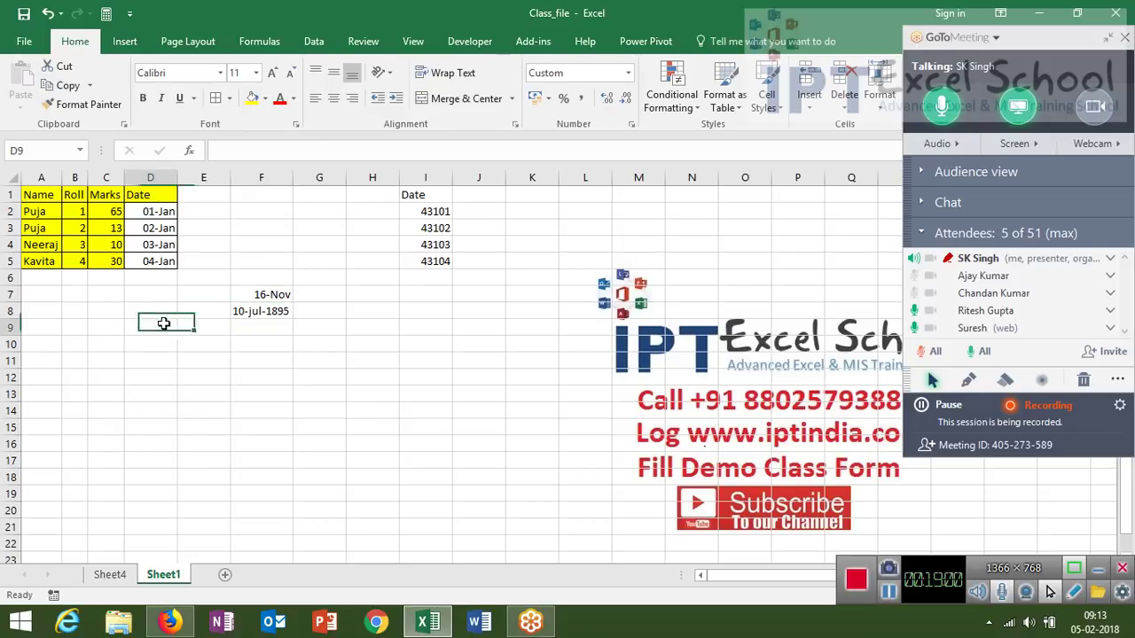
type("12")
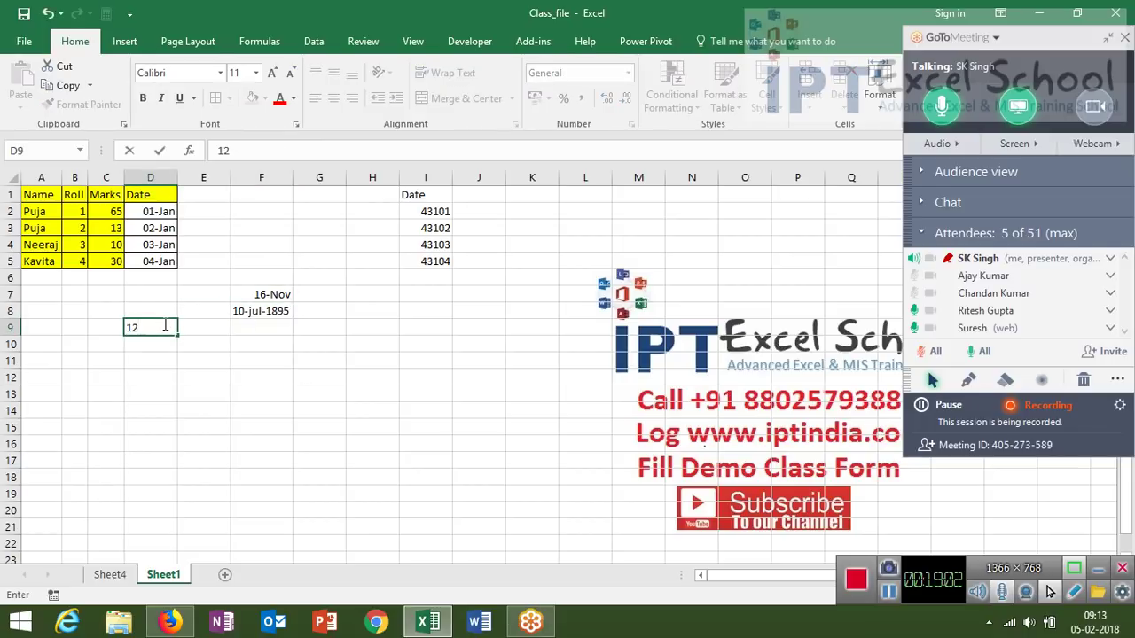
type("s")
key("Return")
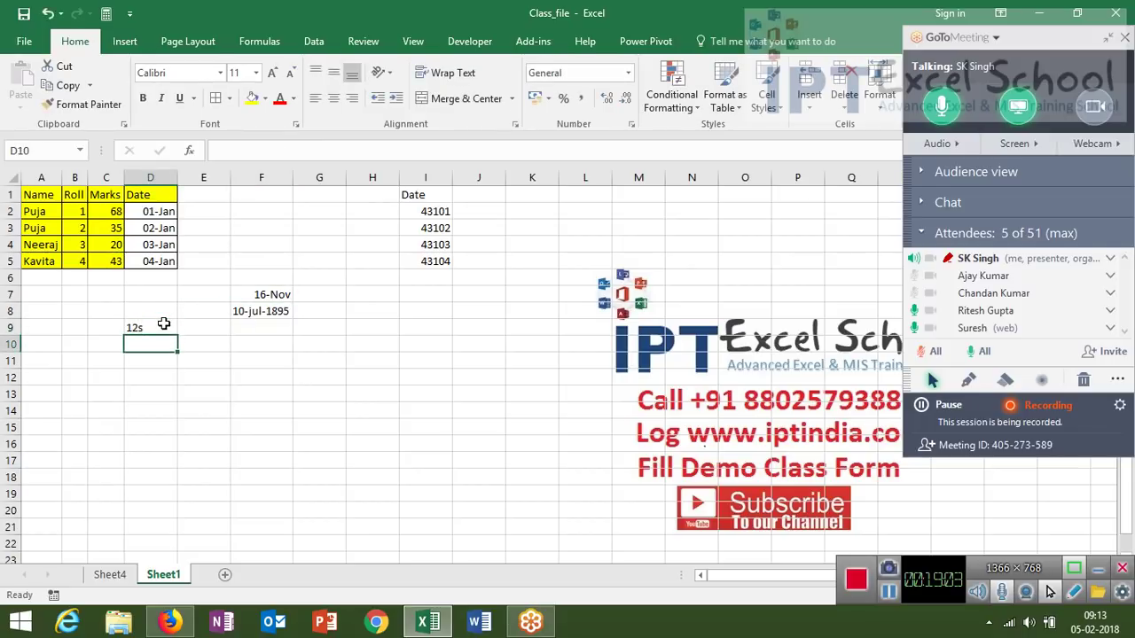
key("Up")
key("Right")
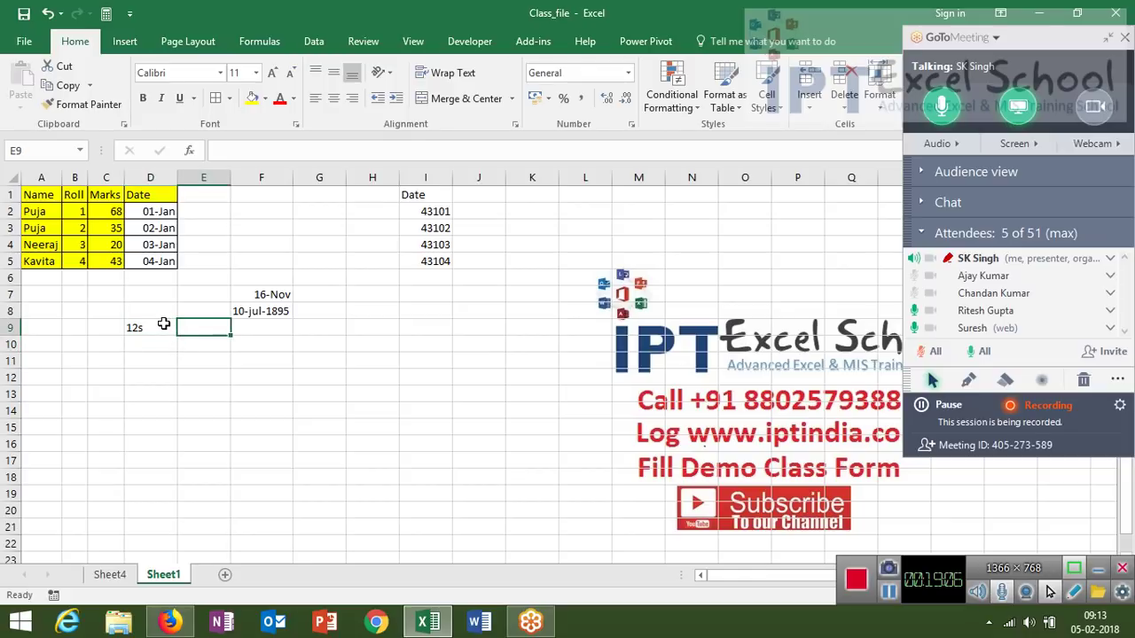
type("=")
left_click(164, 325)
type("+")
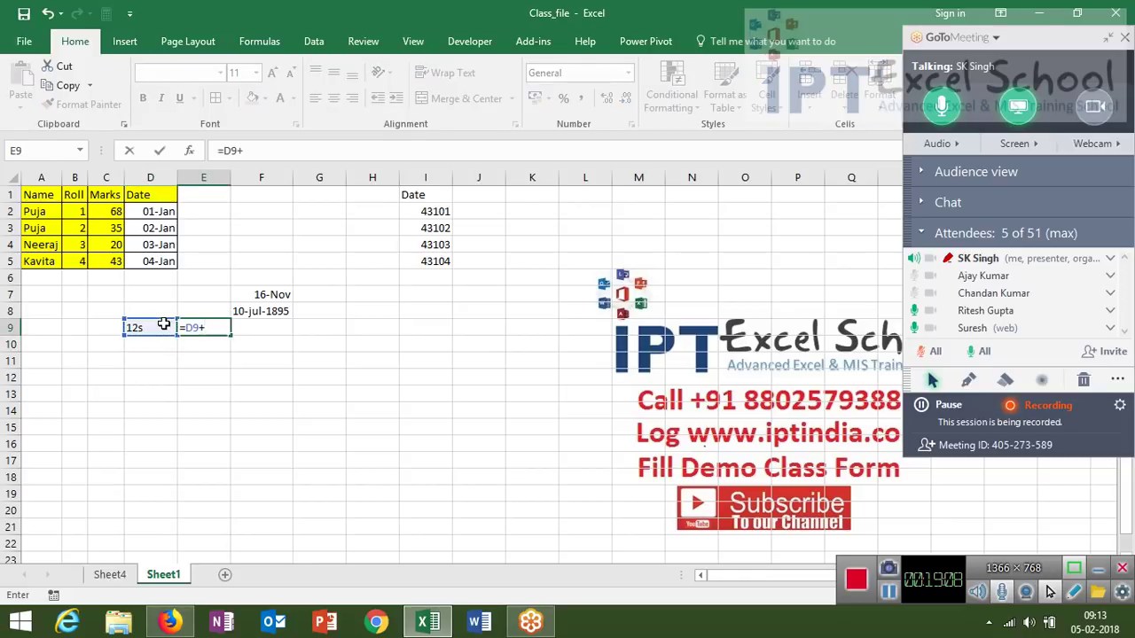
type("20")
key("Return")
key("Up")
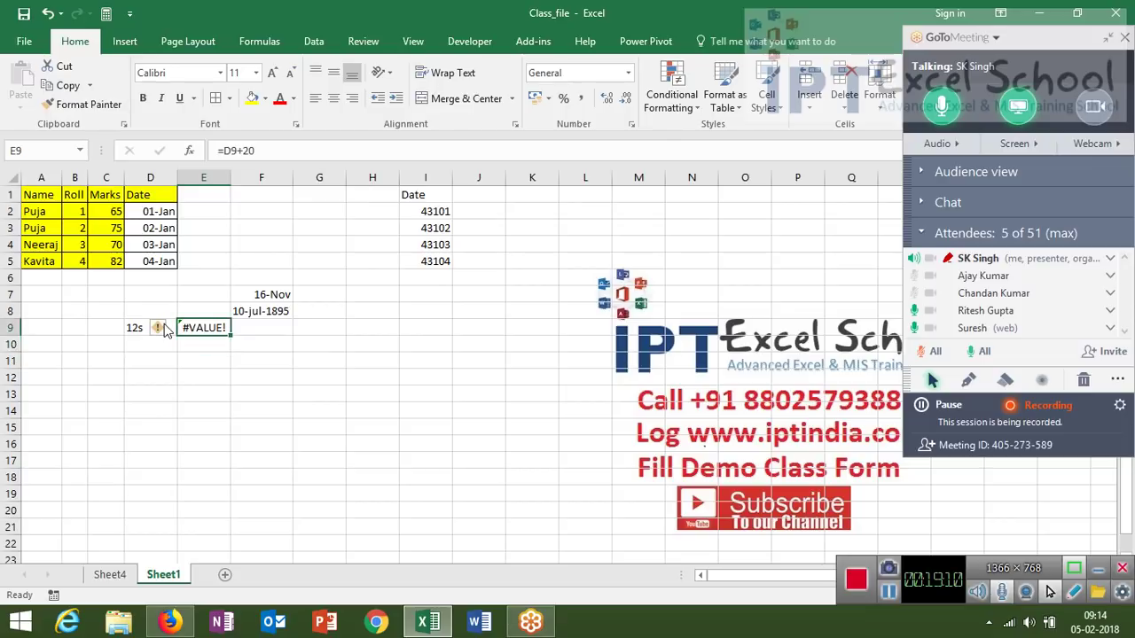
- Enter the formula =F7+20 in G7
key("Up")
key("Right")
key("Right")
key("Up")
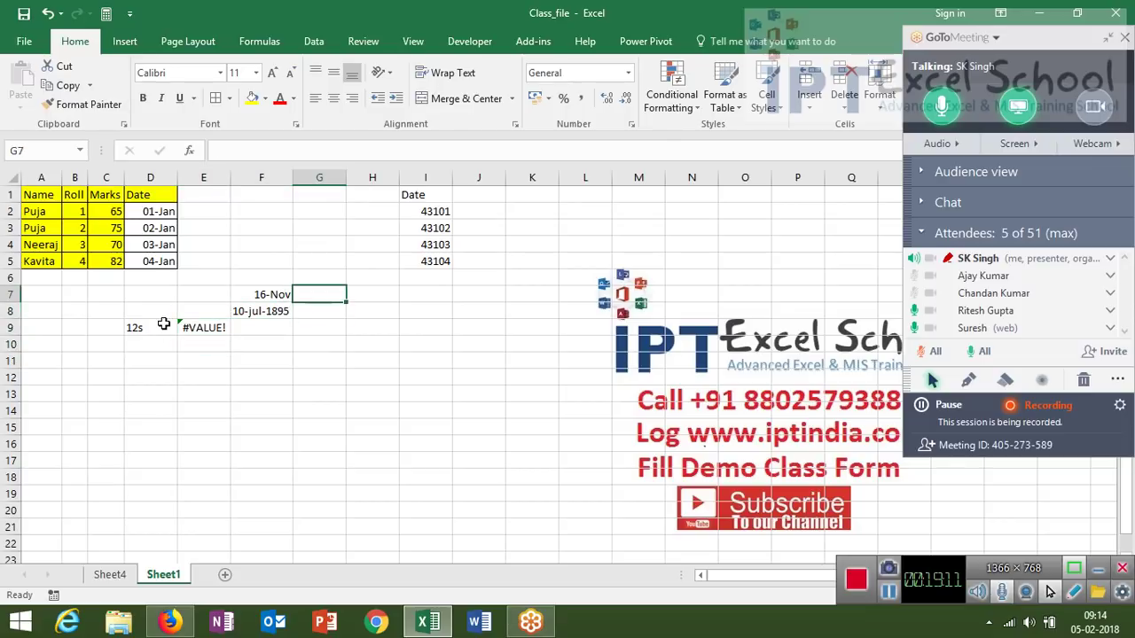
type("=F7+")
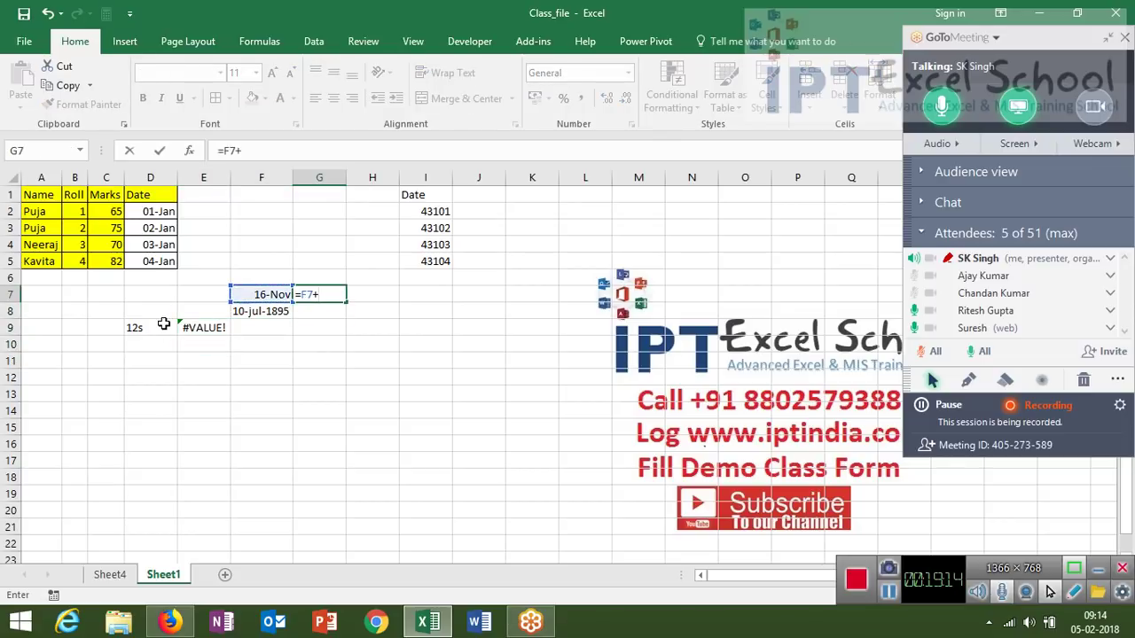
type("20")
key("ctrl+Return")
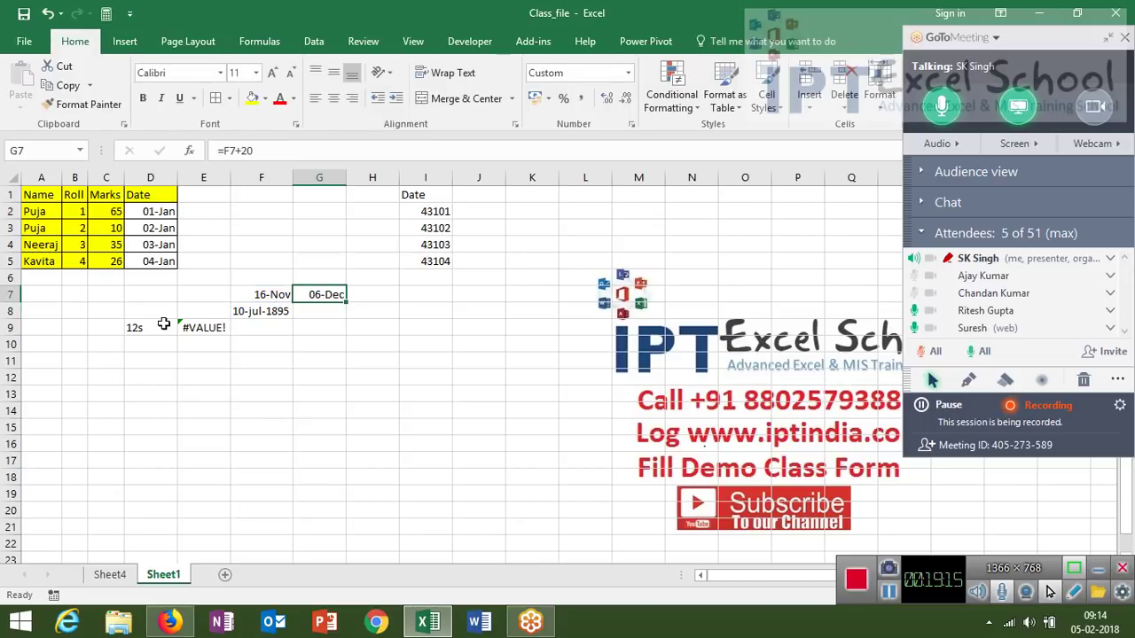
- Apply General format to F7 and G7, showing serials 13104 and 13124
key("Left")
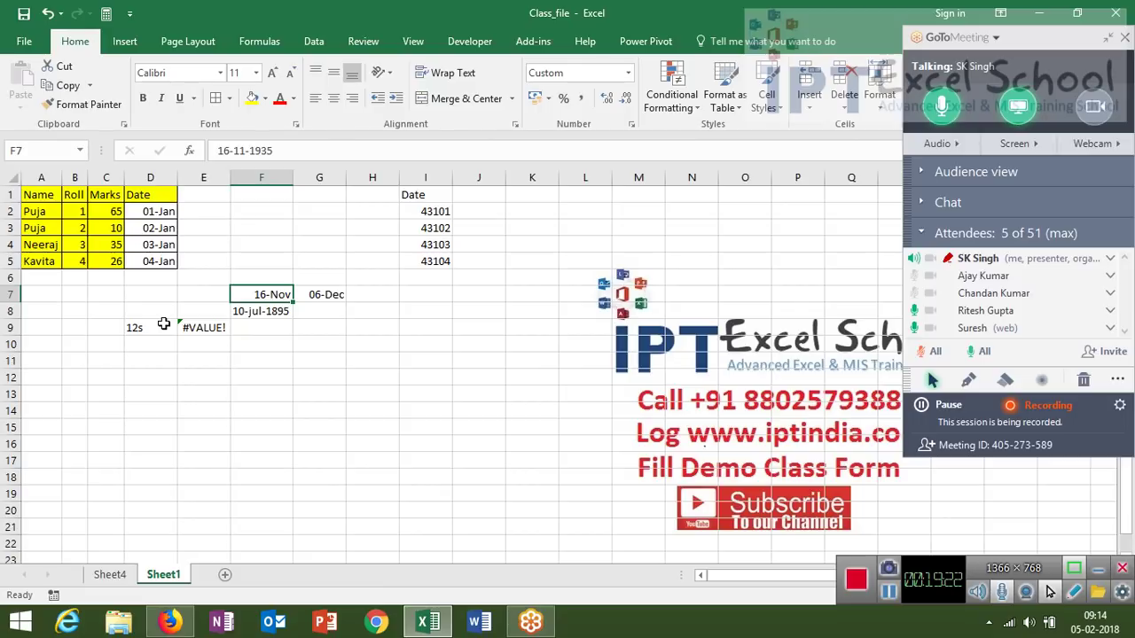
key("ctrl+shift+asciitilde")
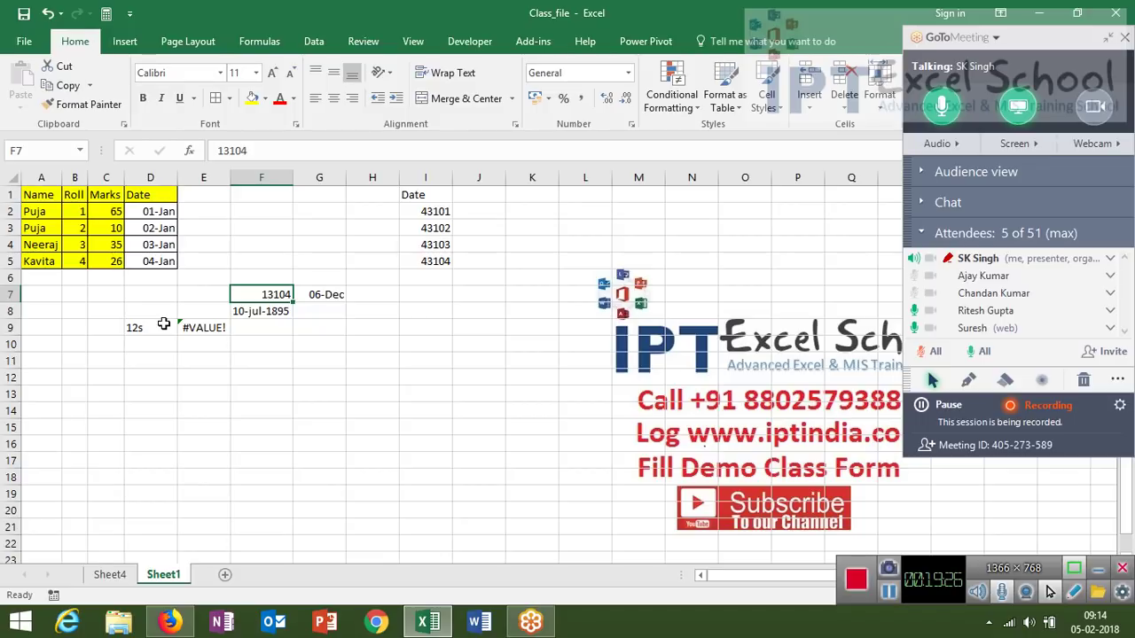
key("Right")
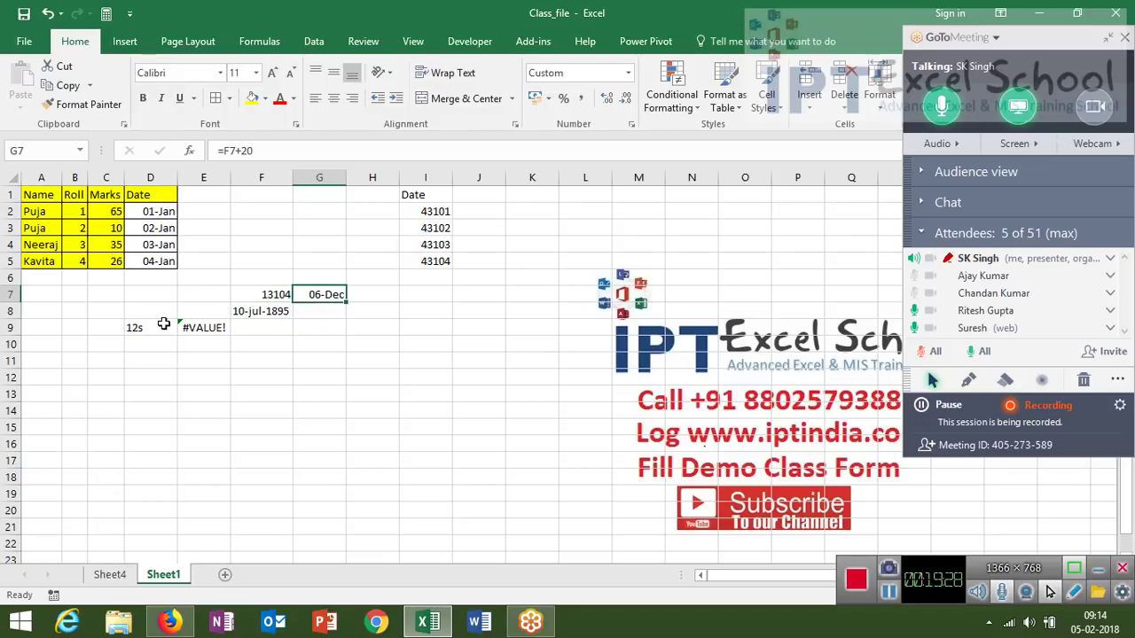
key("ctrl+shift+asciitilde")
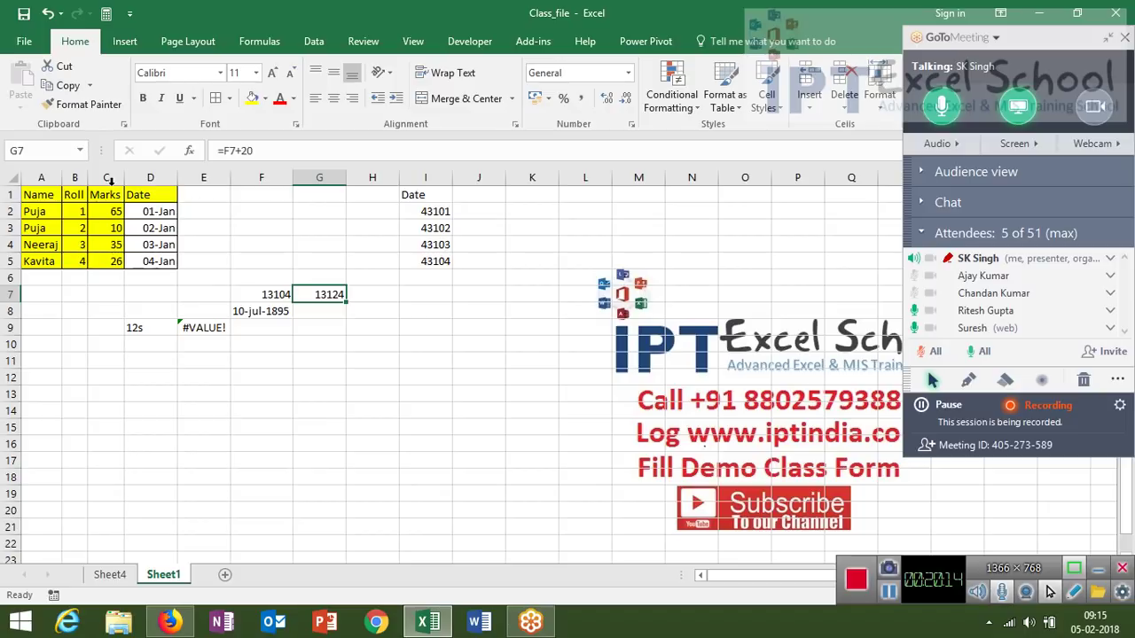
- Copy D1:D5 and open Paste Special at J1 with Values and number formats chosen
left_click_drag(153, 203, 163, 267)
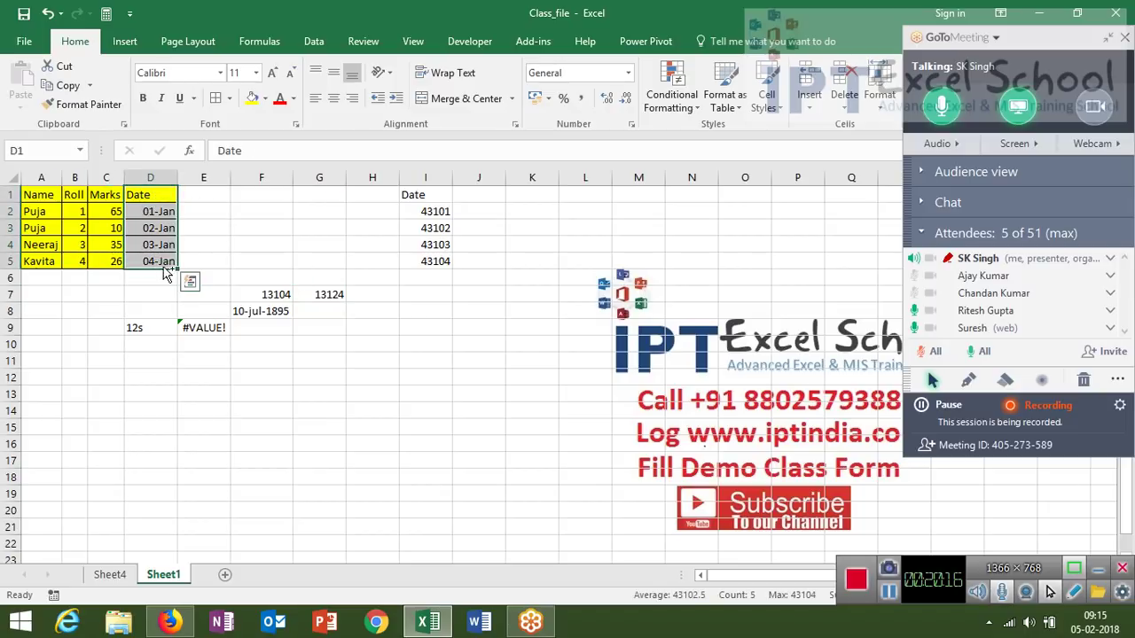
key("ctrl+c")
left_click(499, 200)
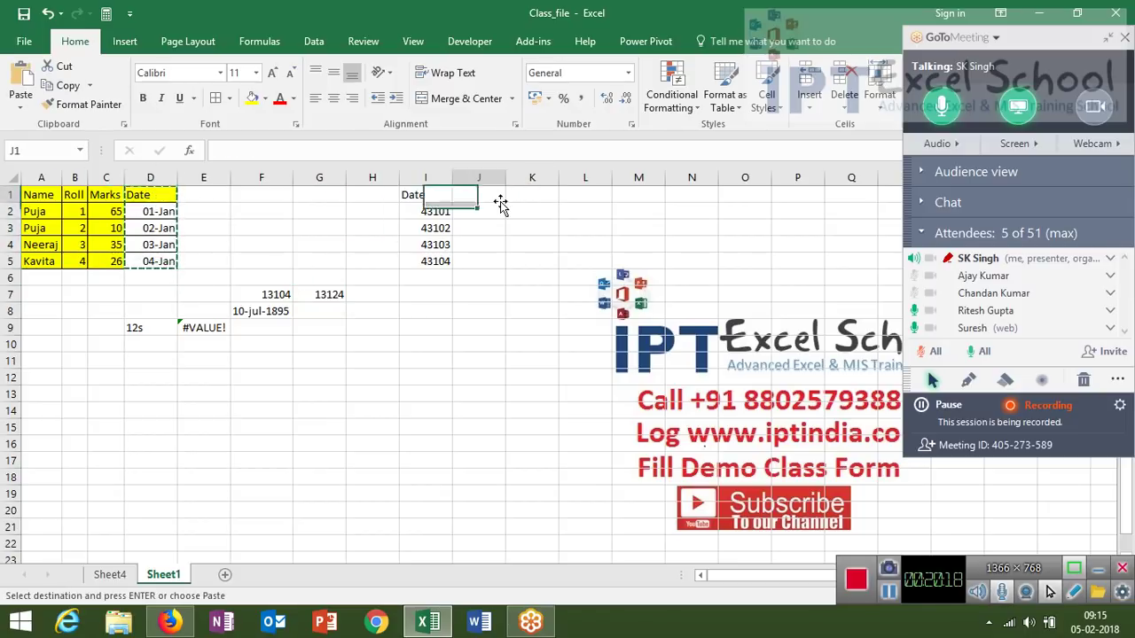
right_click(493, 202)
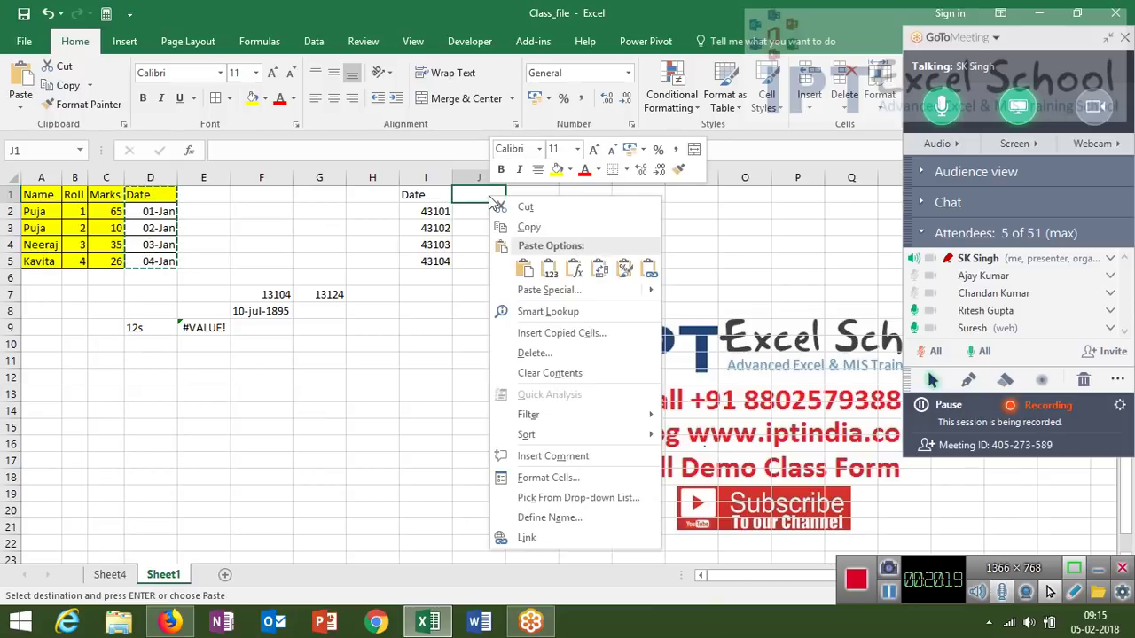
left_click(527, 290)
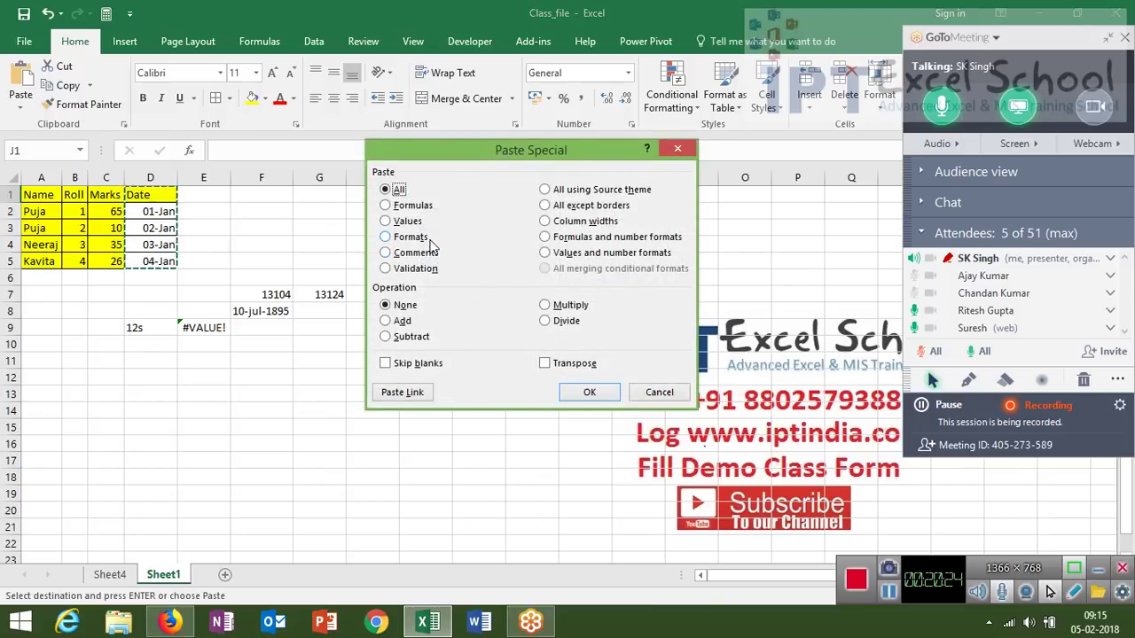
left_click(550, 255)
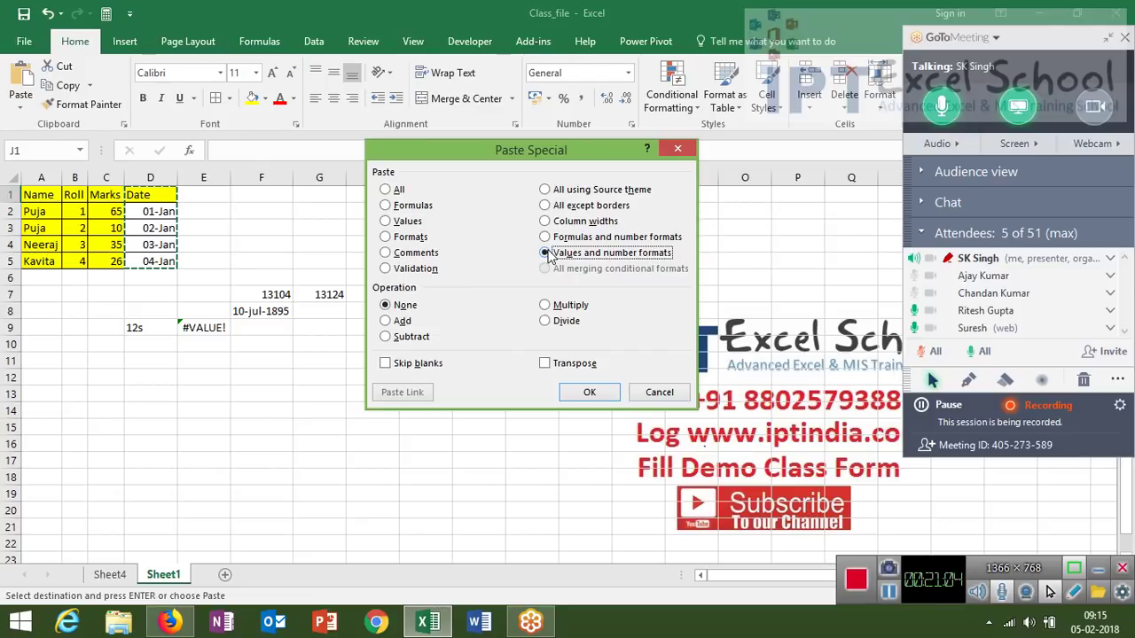
- Confirm the paste so J1:J5 shows dates 01-Jan to 04-Jan
left_click(587, 390)
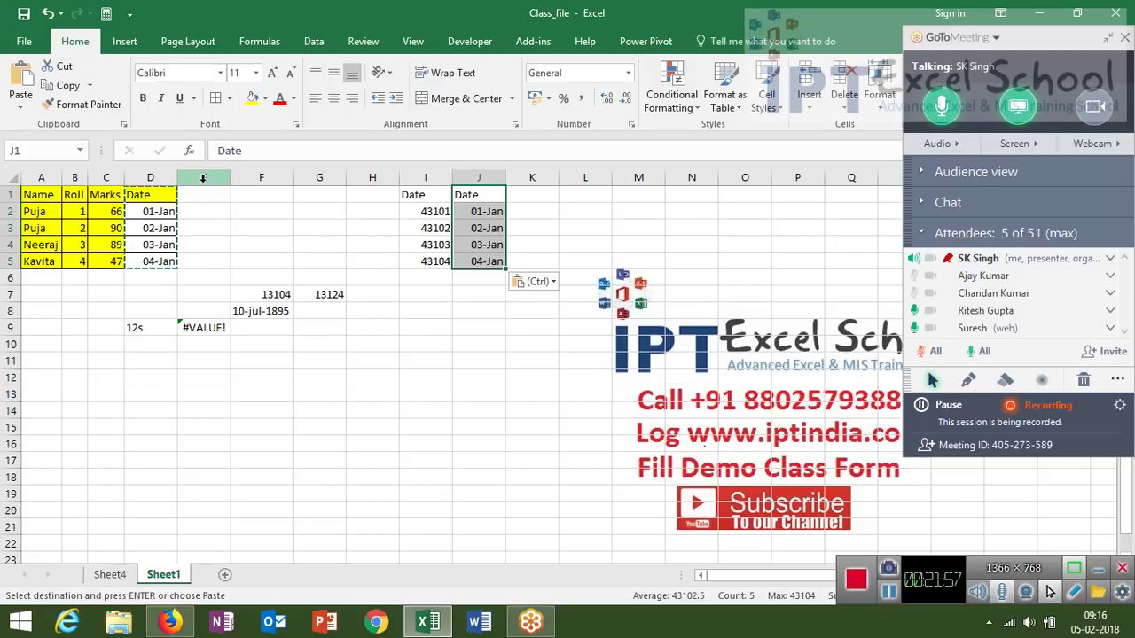
- Enter 20 in G12 and 30 in H12
left_click(324, 378)
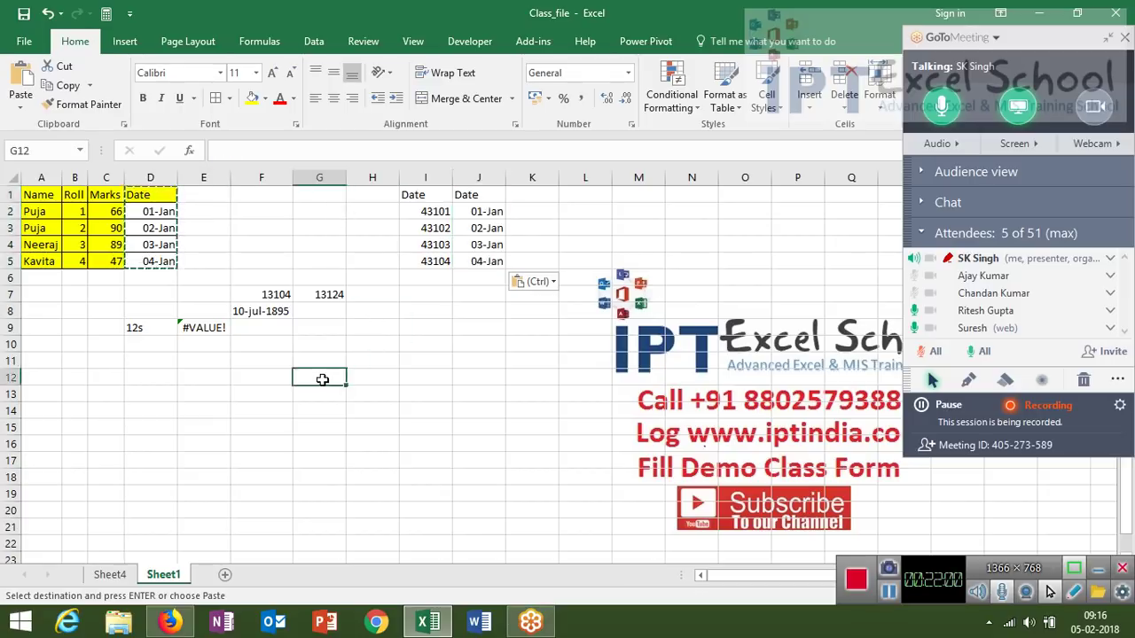
type("20")
key("Tab")
key("Tab")
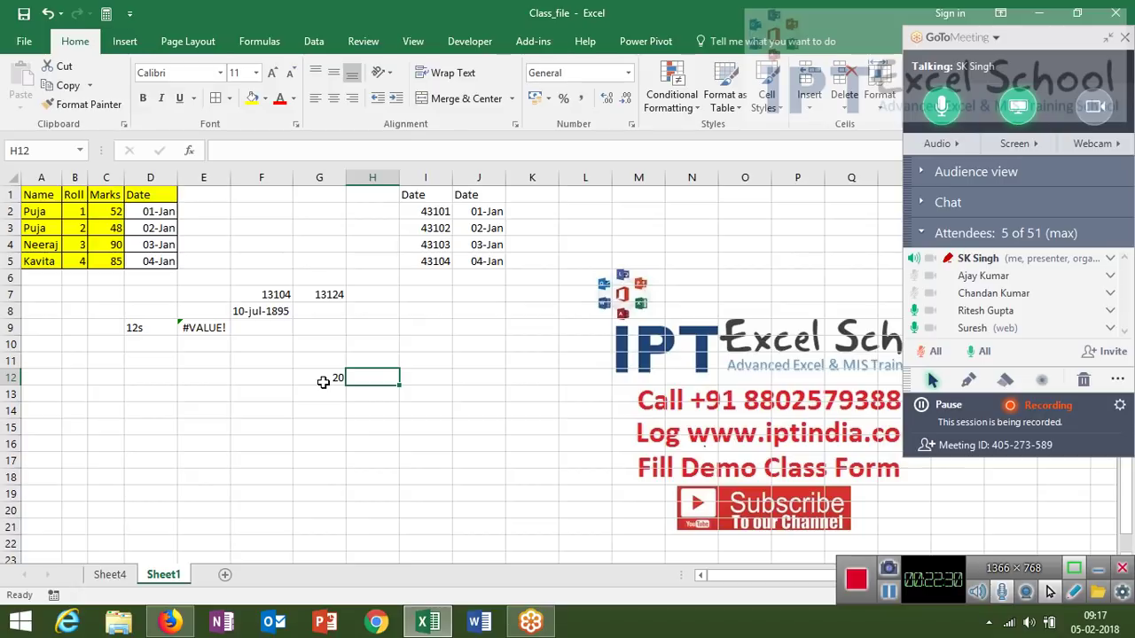
key("Up")
key("Up")
key("Up")
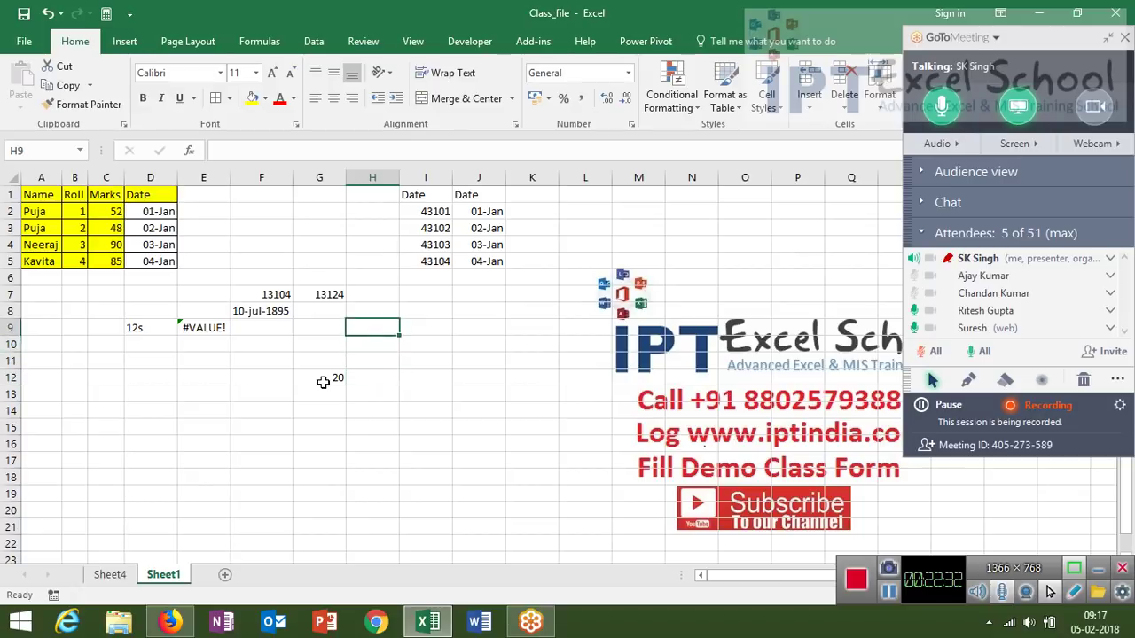
key("Down")
key("Down")
key("Down")
left_click(324, 383)
key("Right")
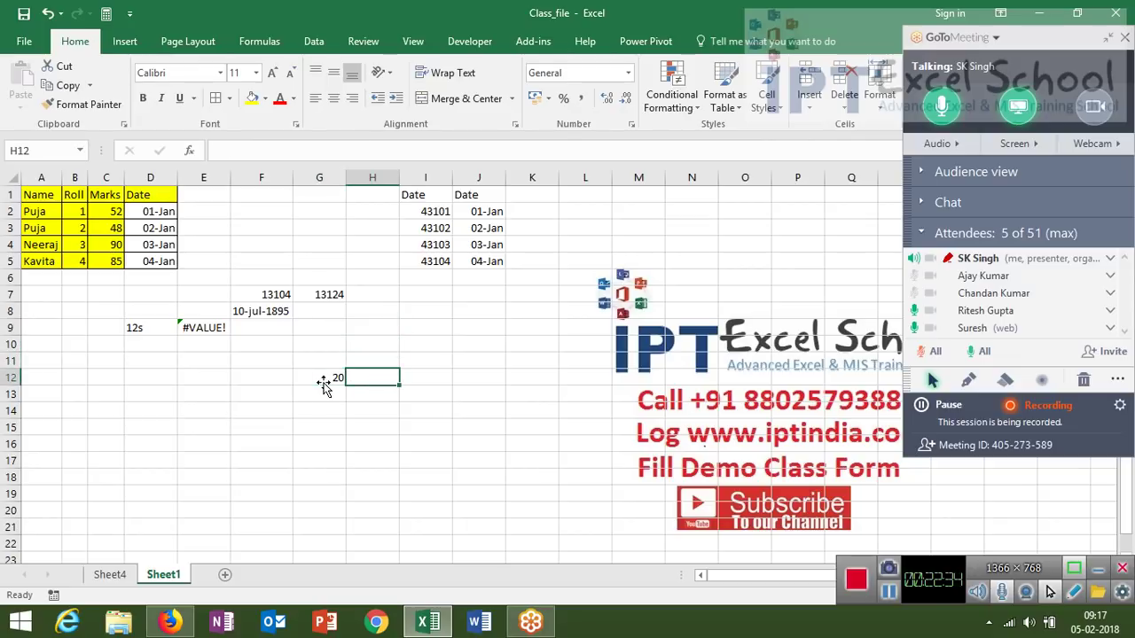
type("30")
key("ctrl+Return")
- Copy the 30 in H12 and try pasting it over G12
key("Right")
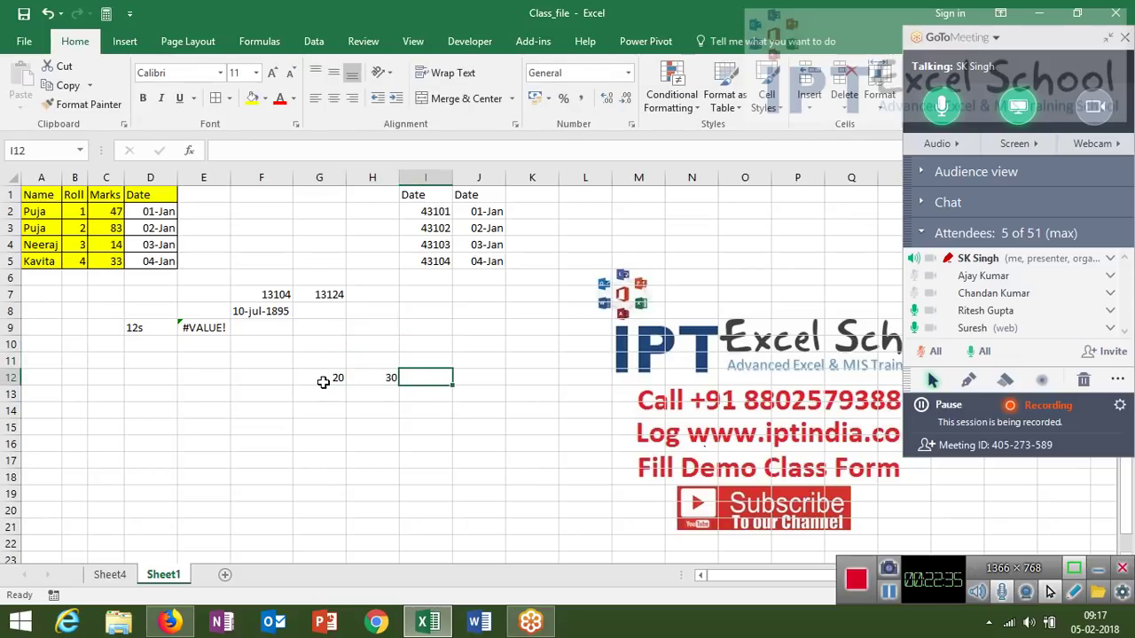
key("Left")
key("ctrl+c")
left_click(326, 387)
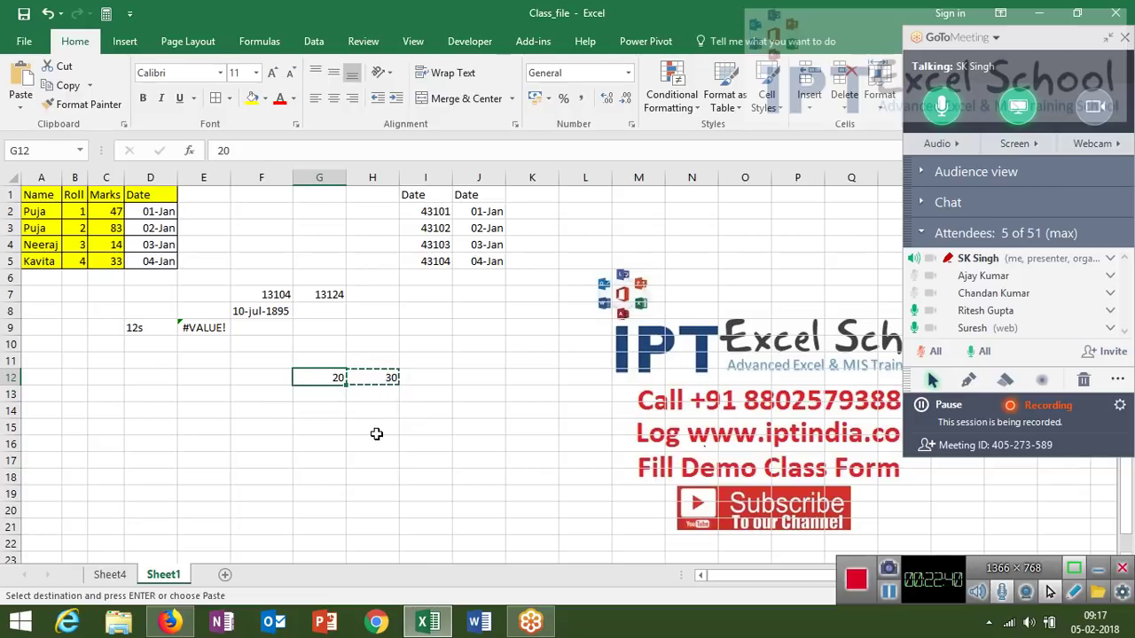
key("ctrl+v")
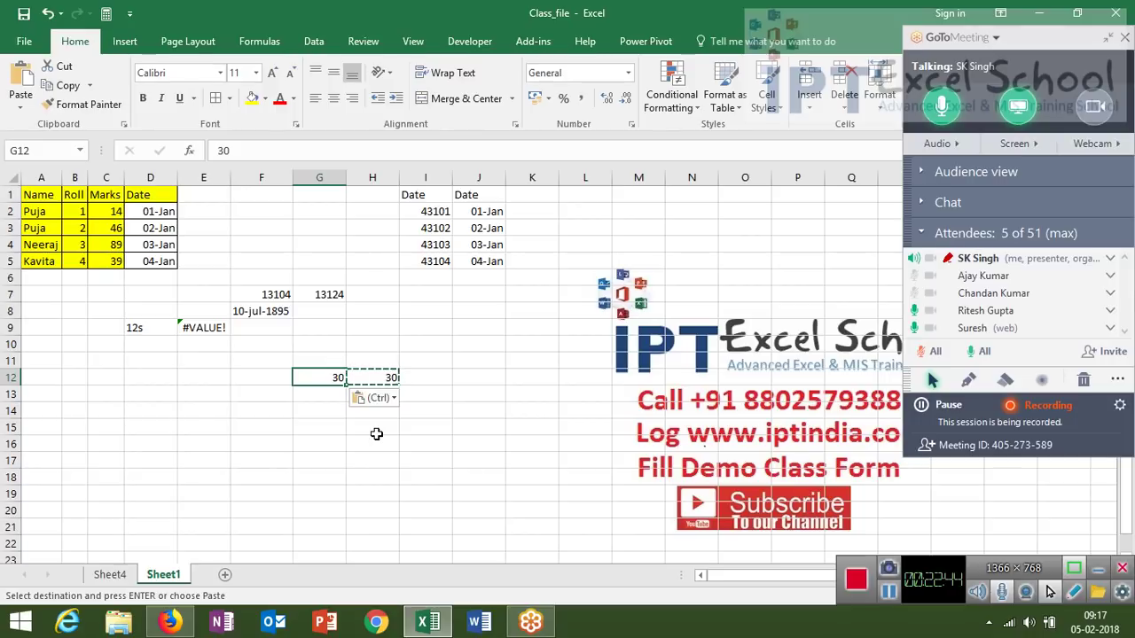
key("ctrl+c")
- Restore G12 to 20, recopy H12's 30, and open Paste Special at G12
right_click(331, 383)
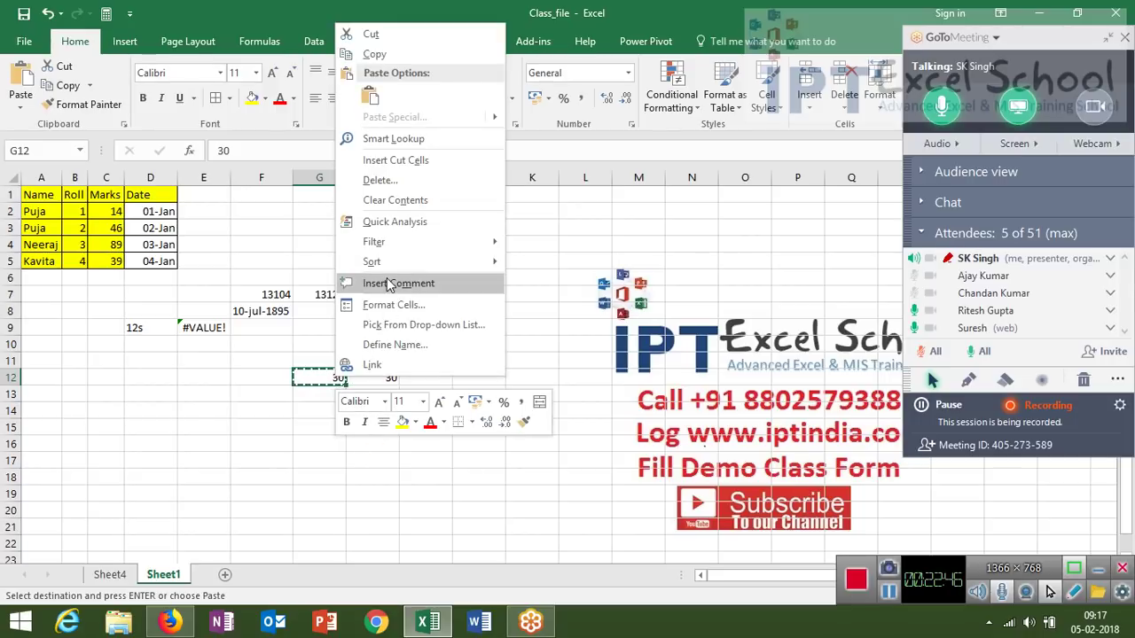
left_click(380, 162)
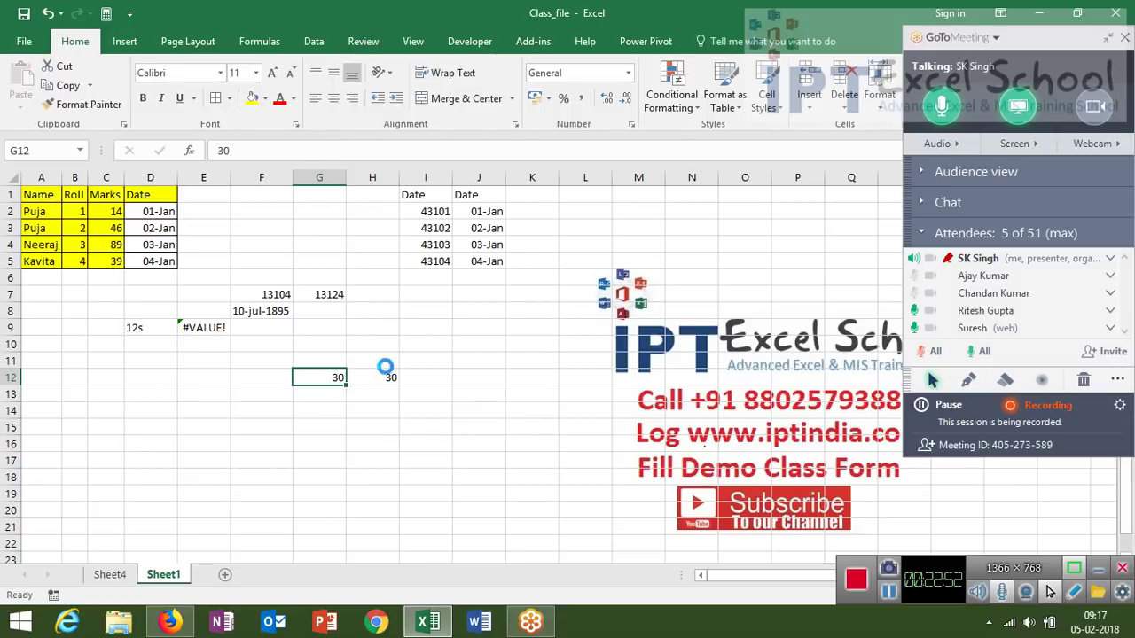
left_click(386, 371)
key("ctrl+c")
key("Left")
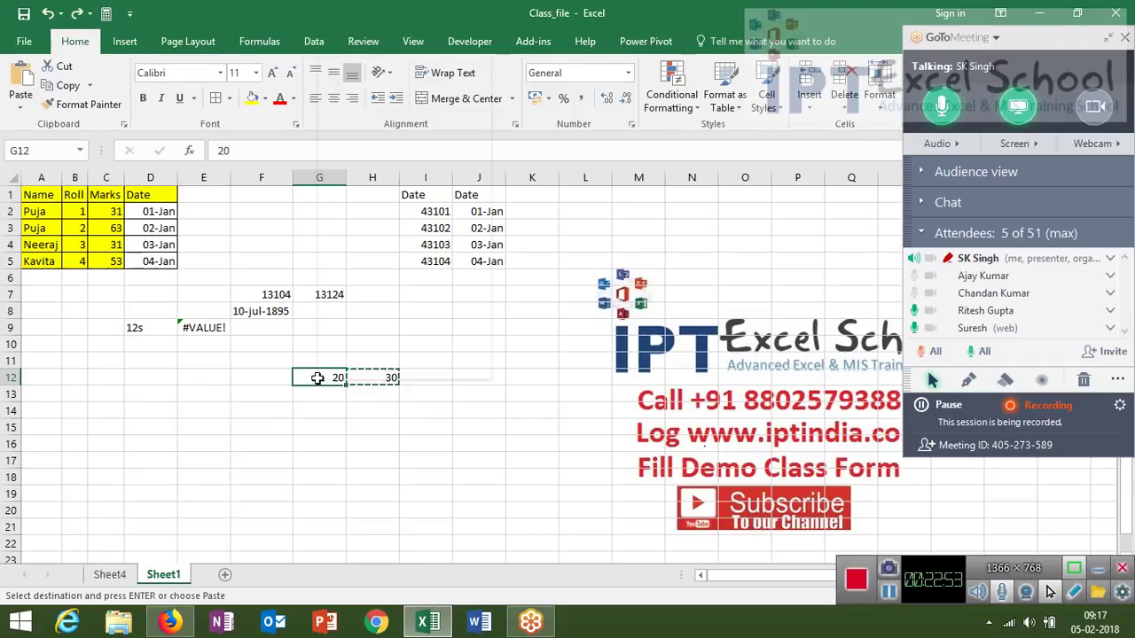
right_click(325, 378)
left_click(366, 122)
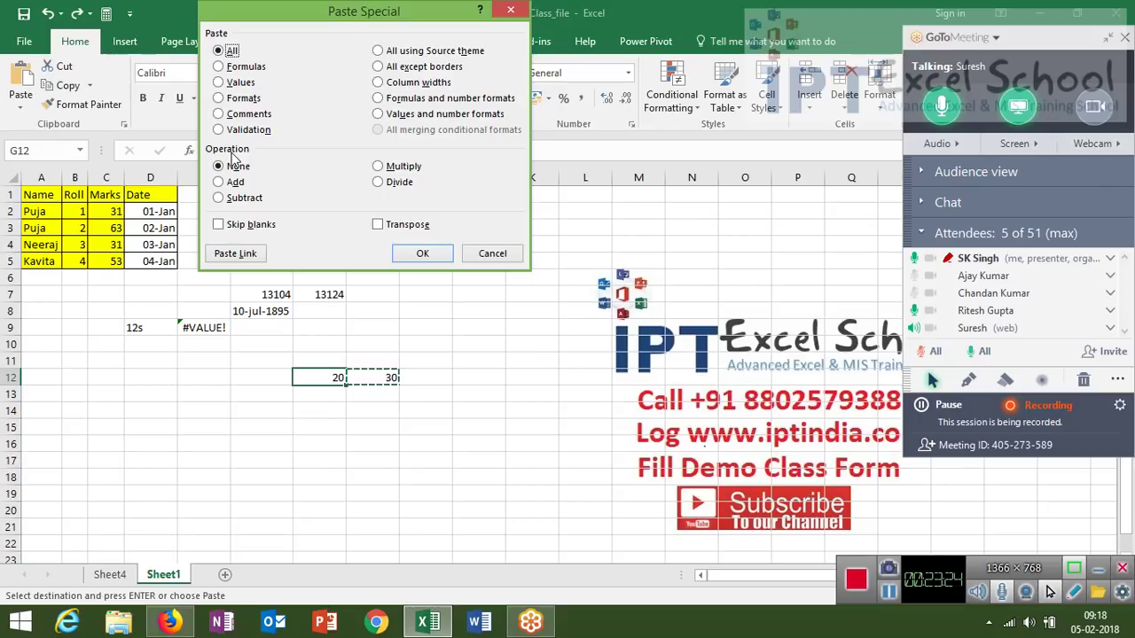
- Paste-add the copied 30 onto G12 to make 50, then exit copy mode
left_click(235, 183)
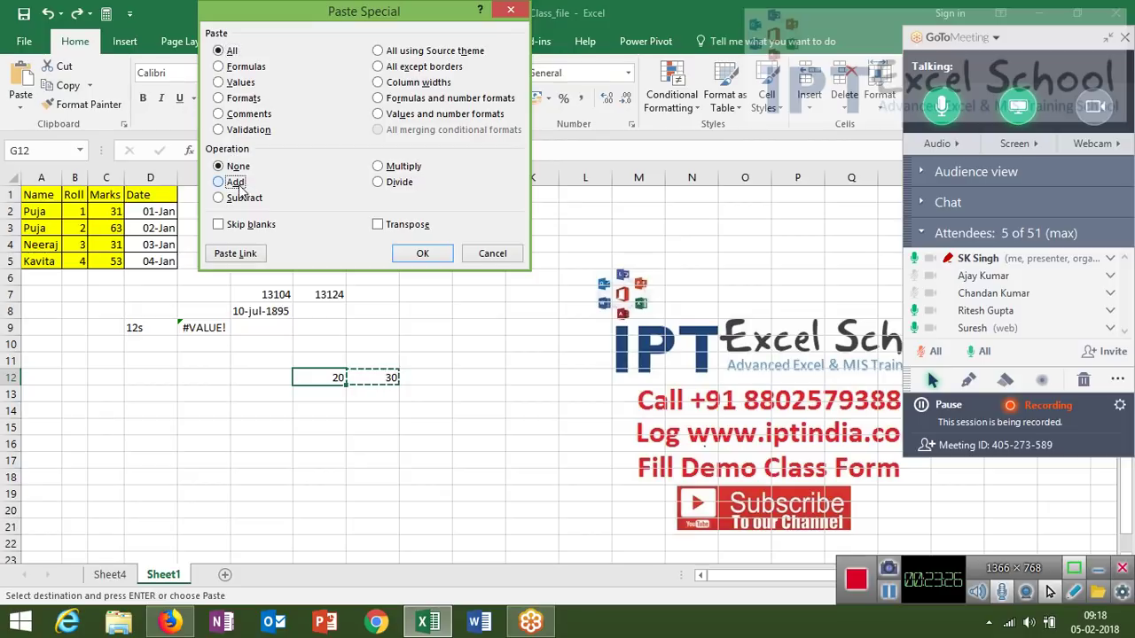
left_click(413, 253)
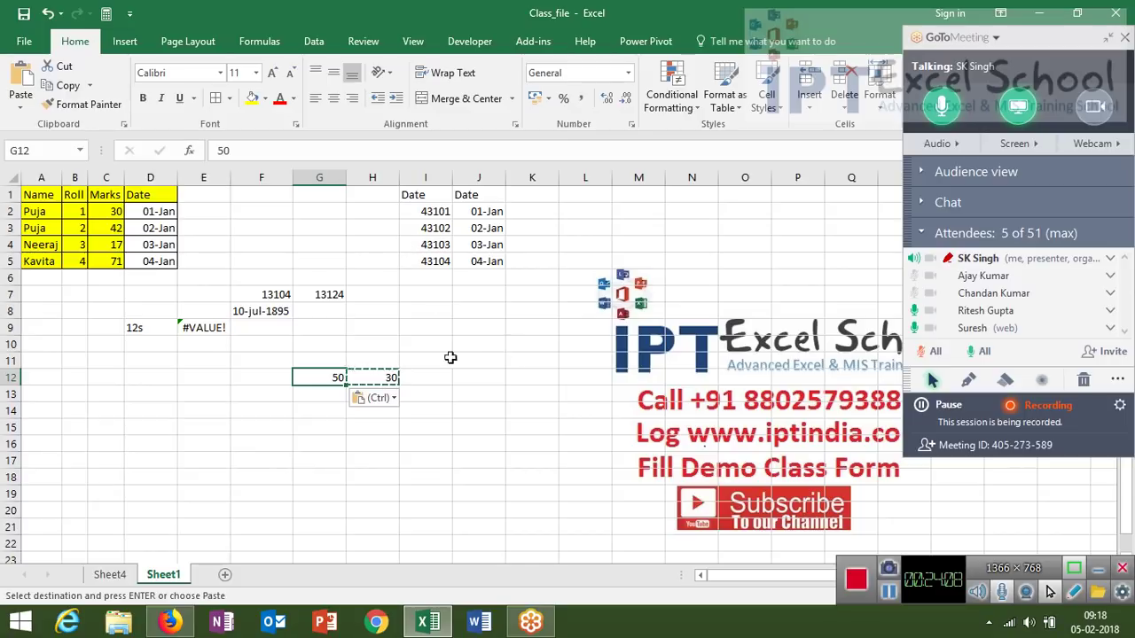
key("Escape")
key("super+d")
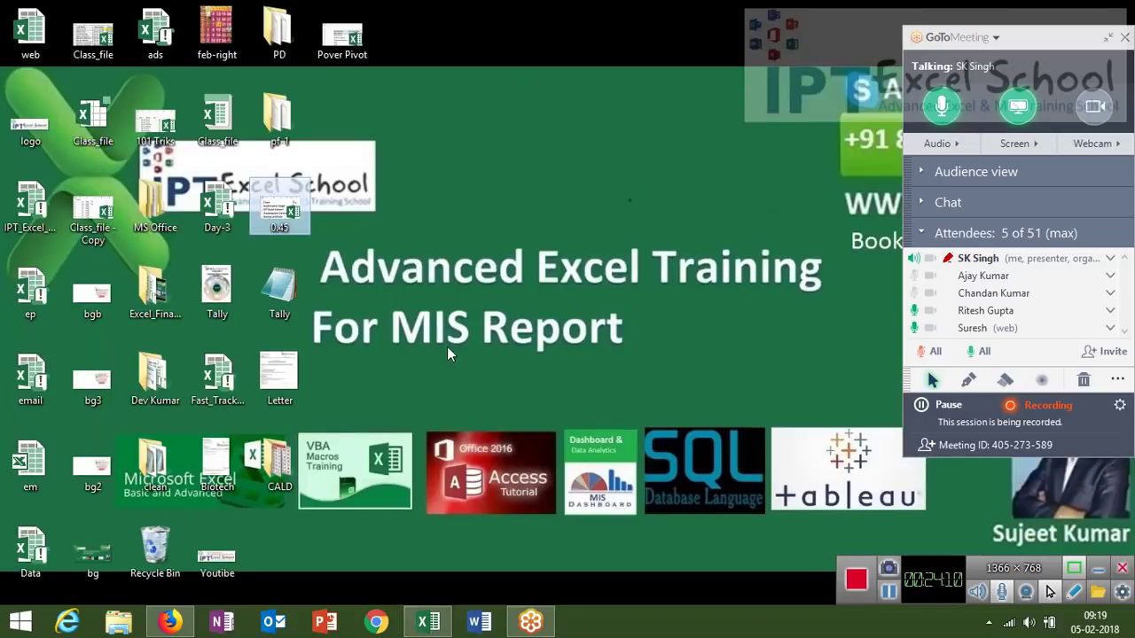